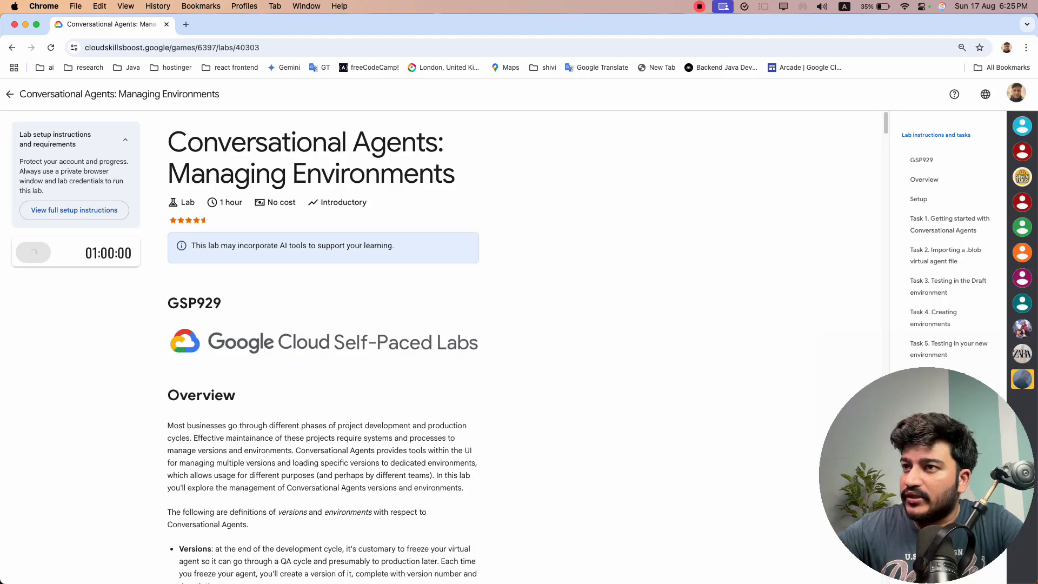
Open the lab's Google Cloud console in an incognito window
{"action": "key", "text": "super+grave"}
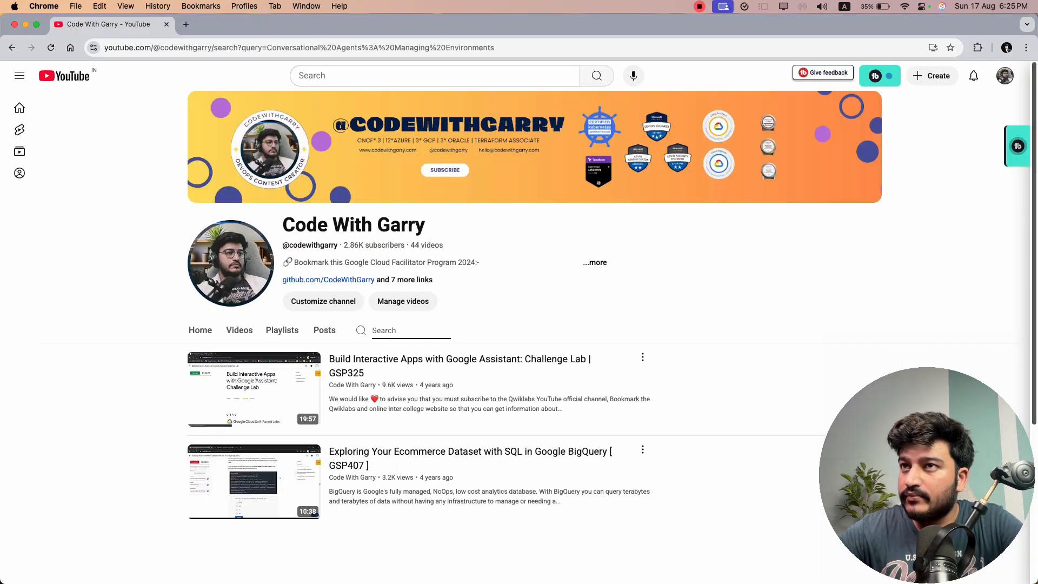
{"action": "key", "text": "super+grave"}
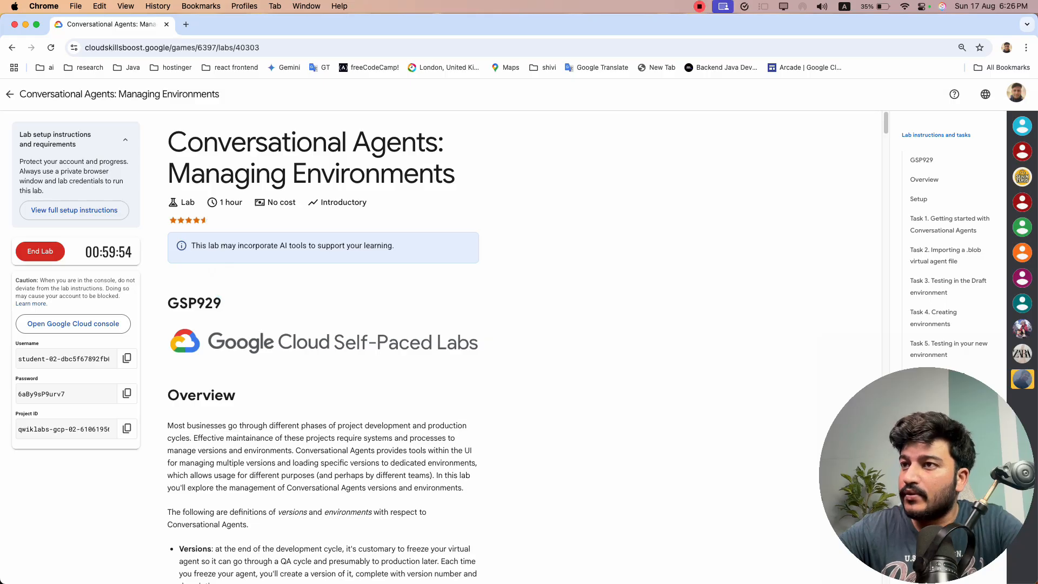
{"action": "right_click", "coordinate": [111, 324]}
{"action": "left_click", "coordinate": [157, 355]}
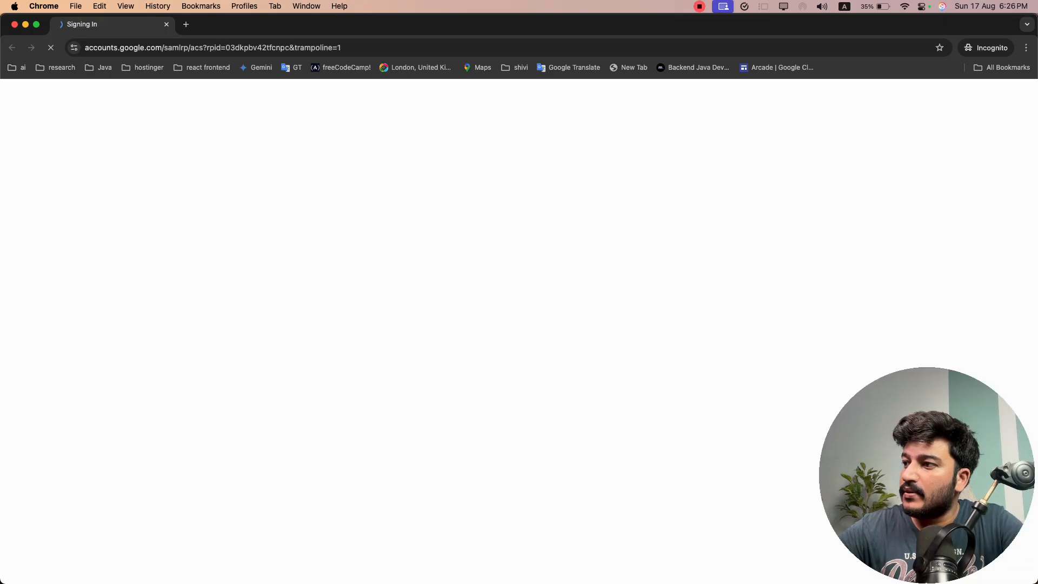
Read the lab's setup and Task 1 instructions, and check the Google Cloud console dashboard in the incognito window
{"action": "key", "text": "super+grave"}
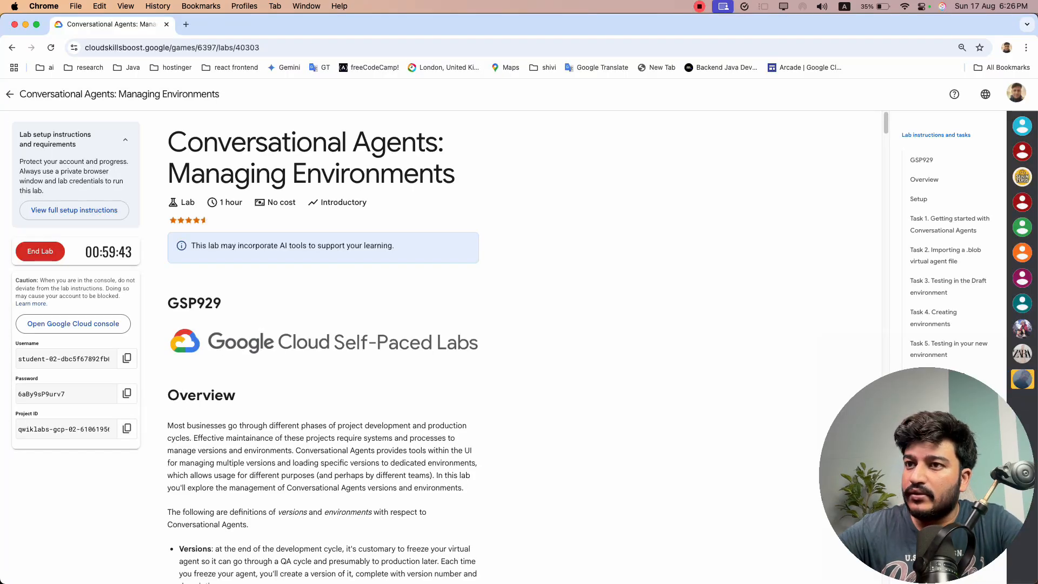
{"action": "scroll", "coordinate": [254, 389], "scroll_direction": "down", "scroll_amount": 18}
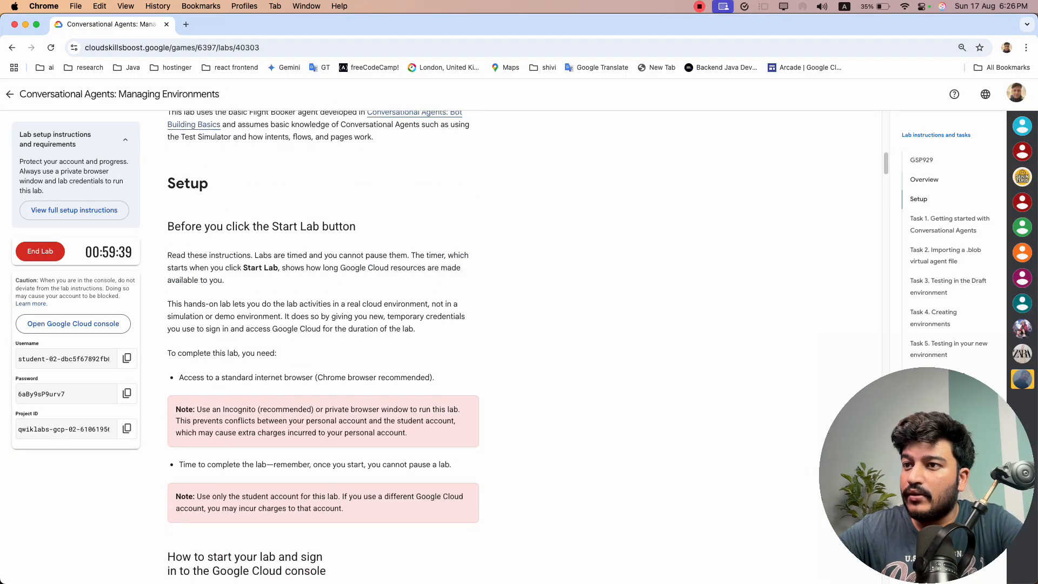
{"action": "key", "text": "super+grave"}
{"action": "key", "text": "super+grave"}
{"action": "key", "text": "super+grave"}
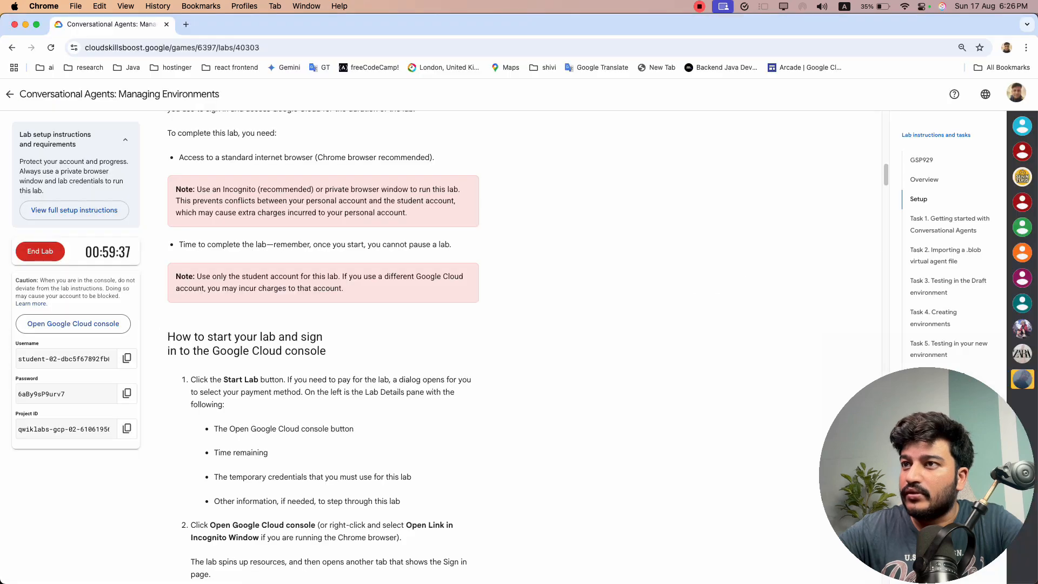
{"action": "key", "text": "super+grave"}
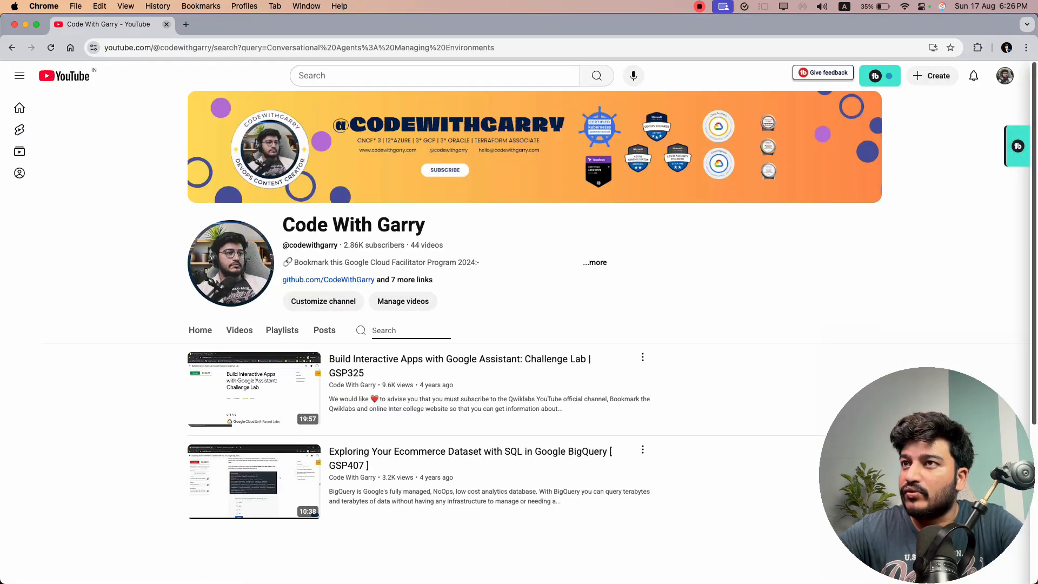
{"action": "key", "text": "super+grave"}
{"action": "key", "text": "super+grave"}
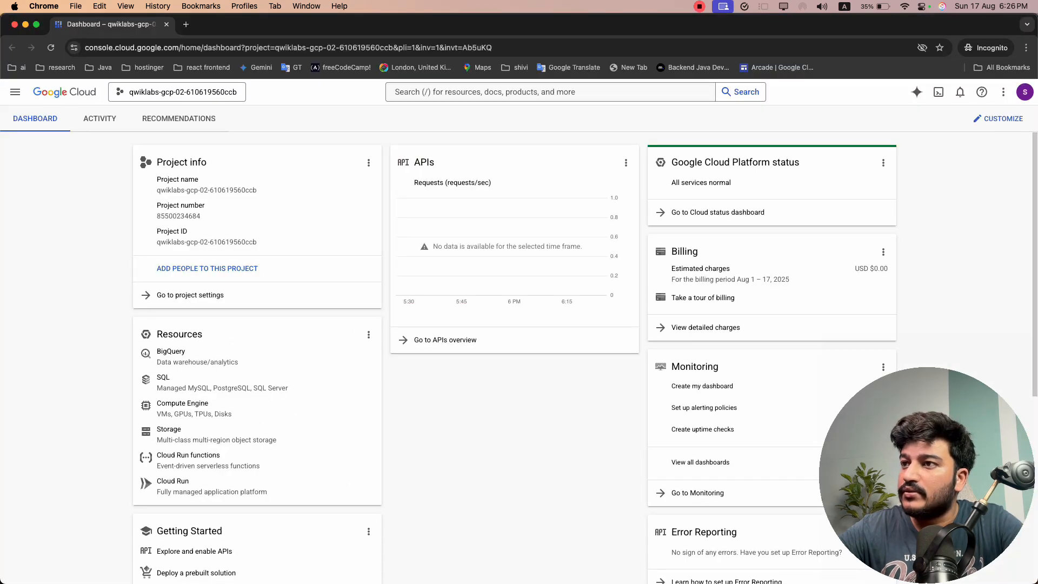
{"action": "key", "text": "super+grave"}
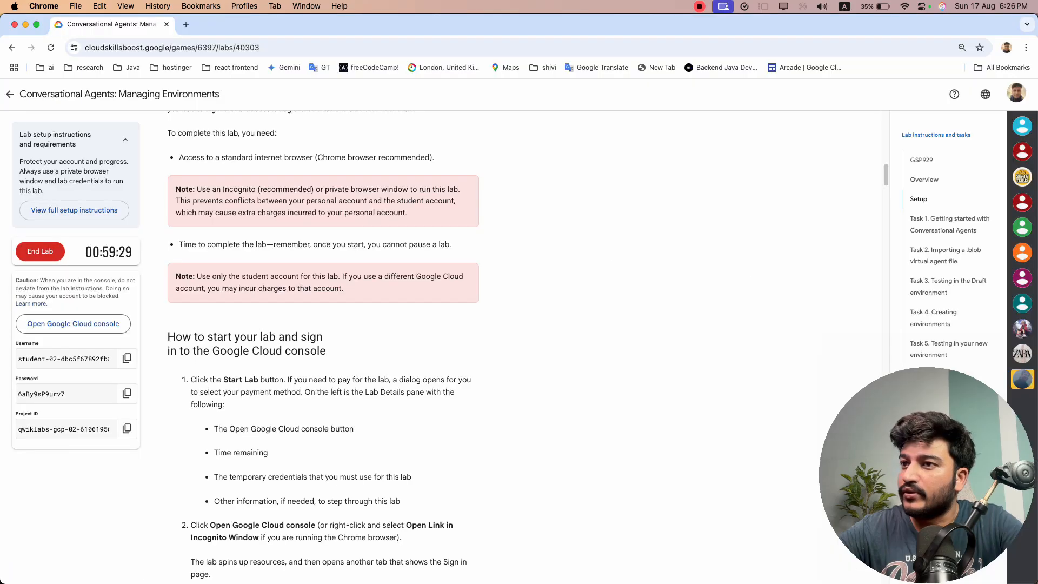
{"action": "scroll", "coordinate": [323, 346], "scroll_direction": "down", "scroll_amount": 10}
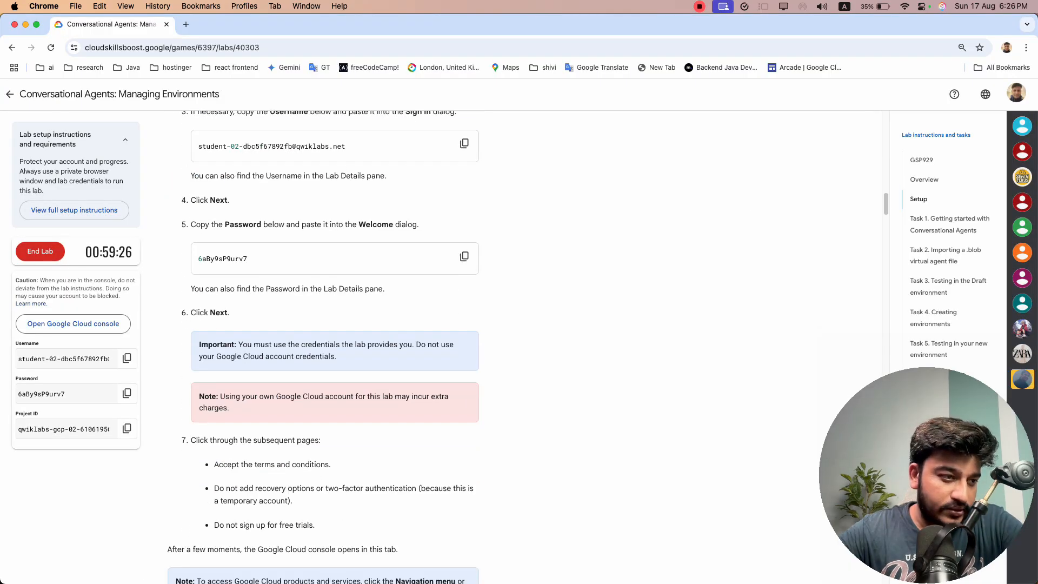
{"action": "scroll", "coordinate": [323, 346], "scroll_direction": "down", "scroll_amount": 15}
{"action": "scroll", "coordinate": [323, 346], "scroll_direction": "up", "scroll_amount": 6}
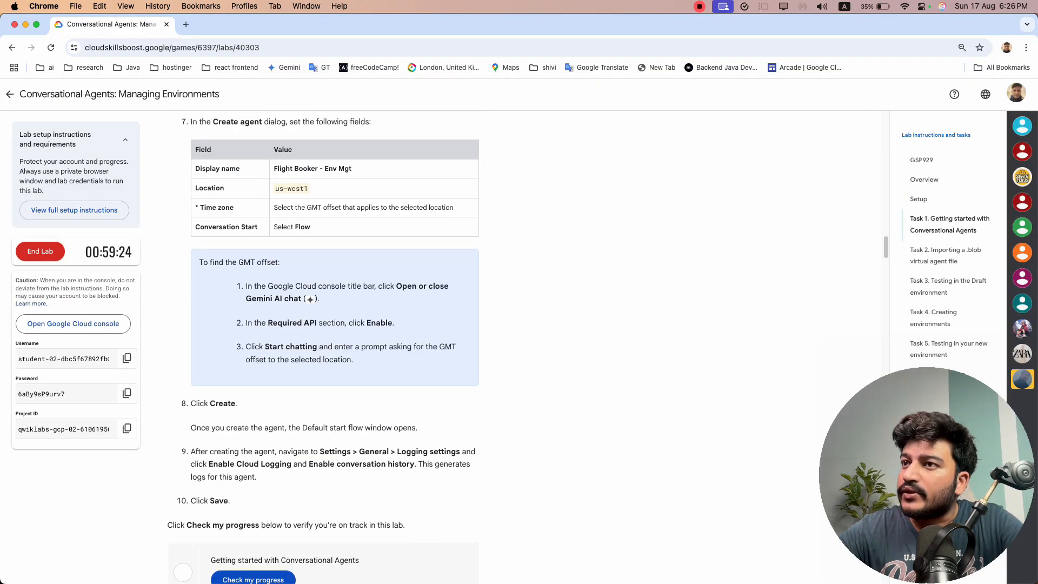
{"action": "scroll", "coordinate": [323, 346], "scroll_direction": "up", "scroll_amount": 3}
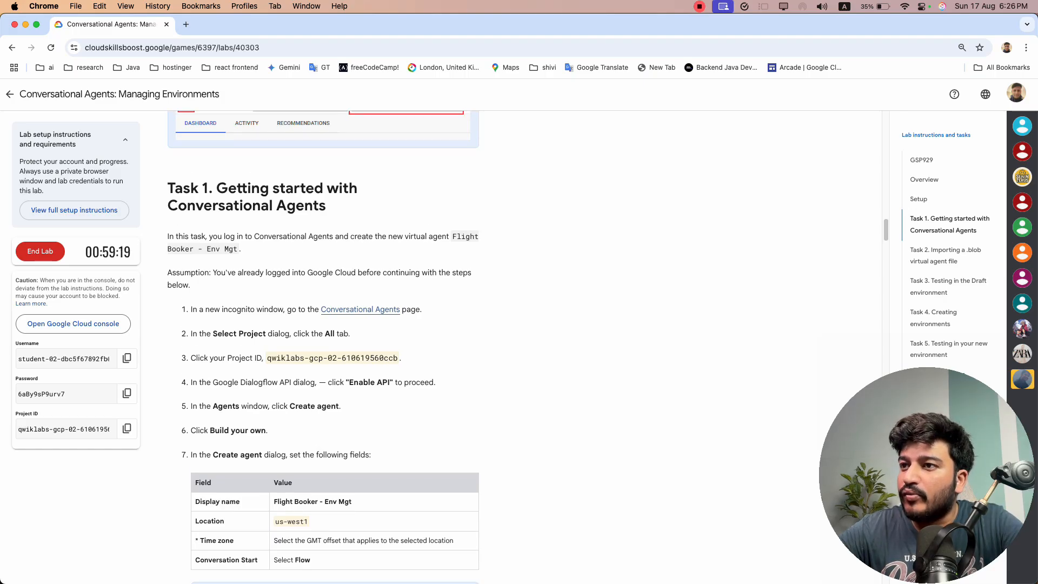
Copy the Conversational Agents link from Task 1 and open it in a new tab of the incognito window
{"action": "right_click", "coordinate": [359, 309]}
{"action": "left_click", "coordinate": [389, 387]}
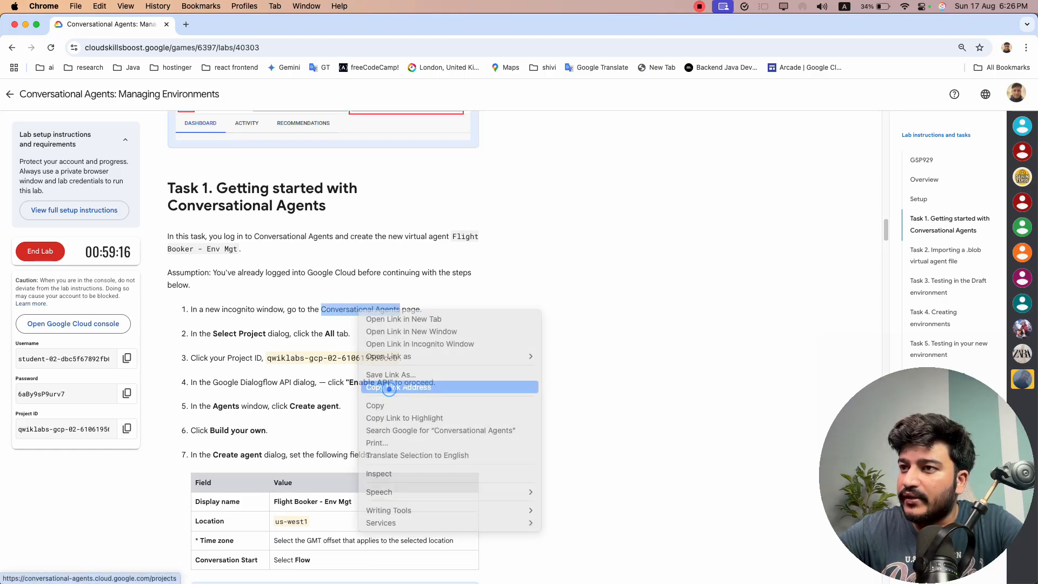
{"action": "key", "text": "super+grave"}
{"action": "left_click", "coordinate": [182, 26]}
{"action": "type", "text": "https://conversational-agents.cloud.google.com/projects"}
{"action": "key", "text": "Return"}
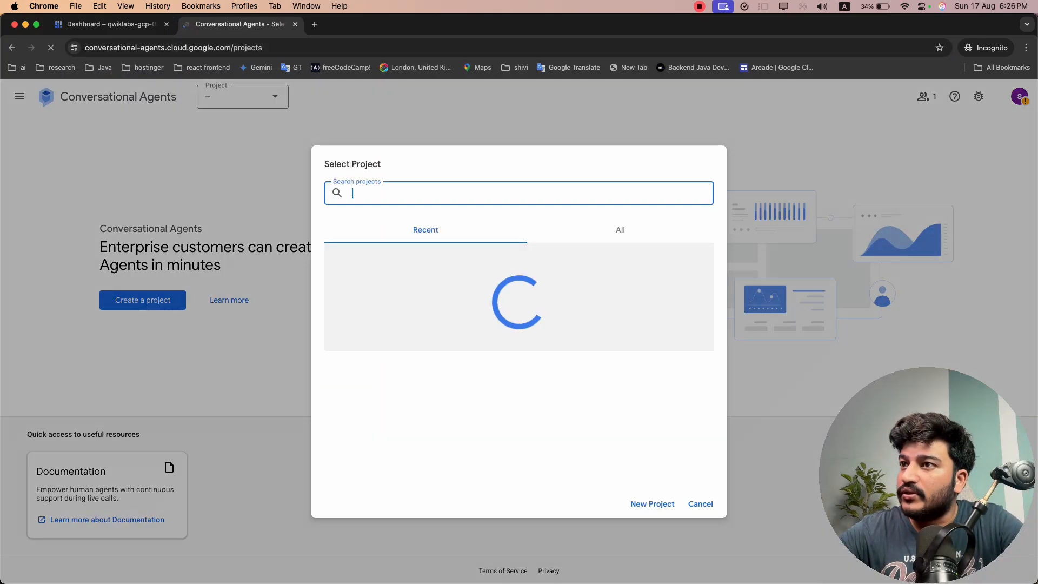
{"action": "left_click", "coordinate": [616, 230]}
{"action": "key", "text": "super+grave"}
{"action": "left_click", "coordinate": [126, 432]}
{"action": "left_click_drag", "start_coordinate": [269, 359], "coordinate": [394, 358]}
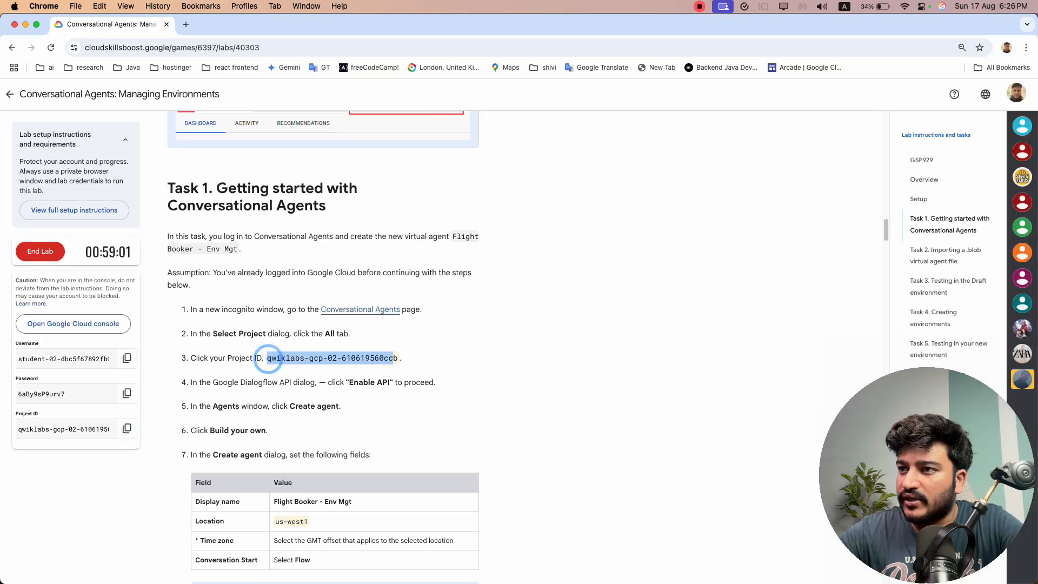
{"action": "key", "text": "super+grave"}
{"action": "left_click", "coordinate": [557, 193]}
{"action": "key", "text": "super+v"}
{"action": "left_click", "coordinate": [447, 287]}
{"action": "left_click", "coordinate": [465, 285]}
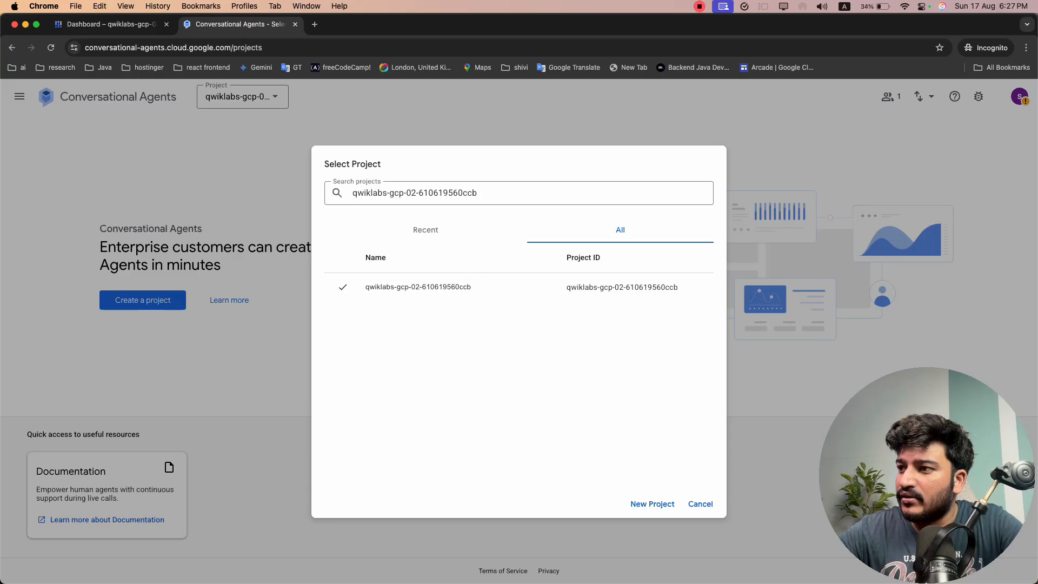
{"action": "left_click", "coordinate": [690, 504]}
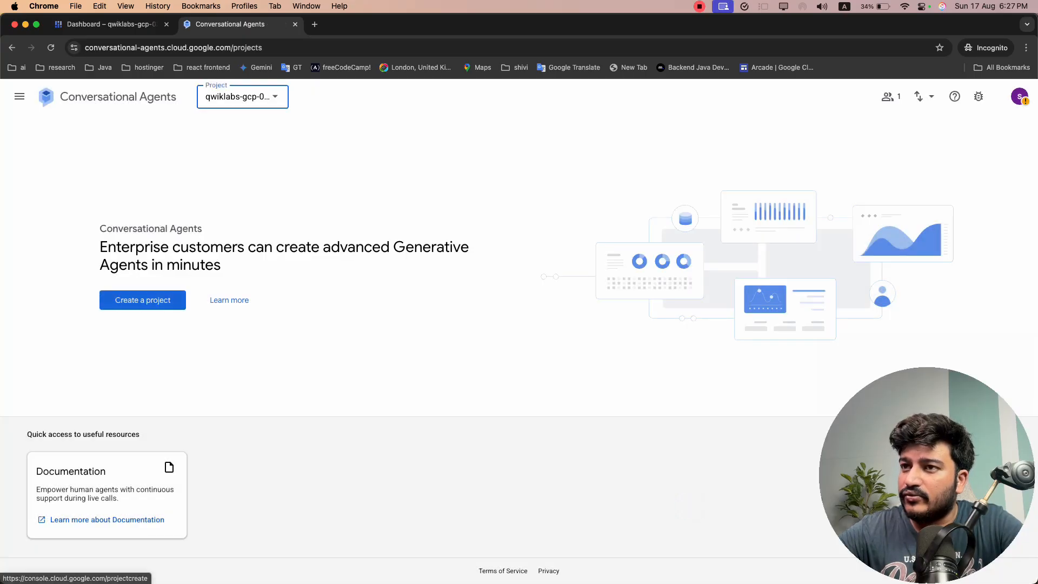
Review the Task 1 instructions for enabling the Dialogflow API and creating an agent
{"action": "key", "text": "super+grave"}
{"action": "scroll", "coordinate": [364, 341], "scroll_direction": "down", "scroll_amount": 2}
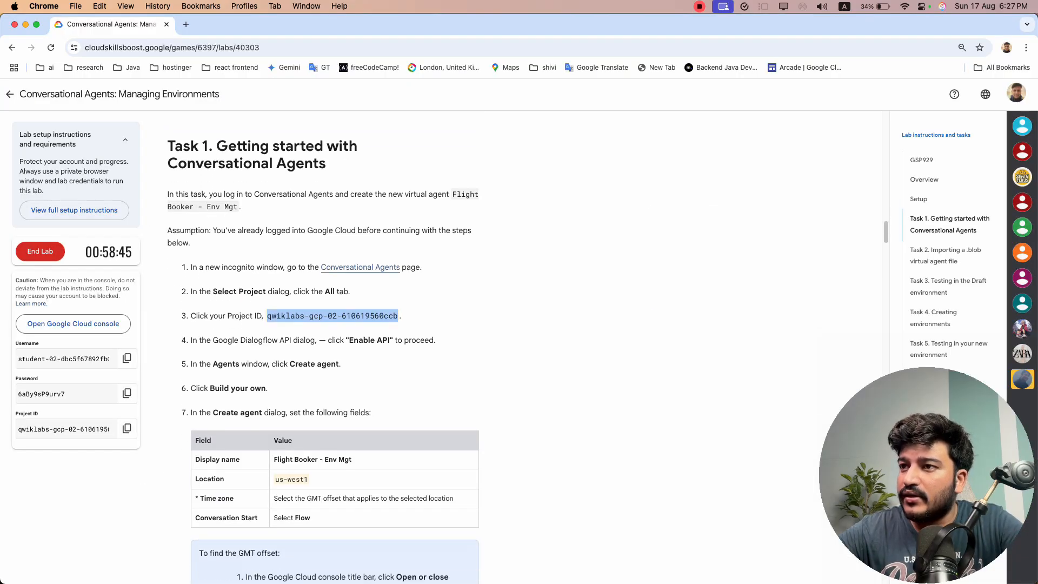
{"action": "key", "text": "super+grave"}
{"action": "key", "text": "super+grave"}
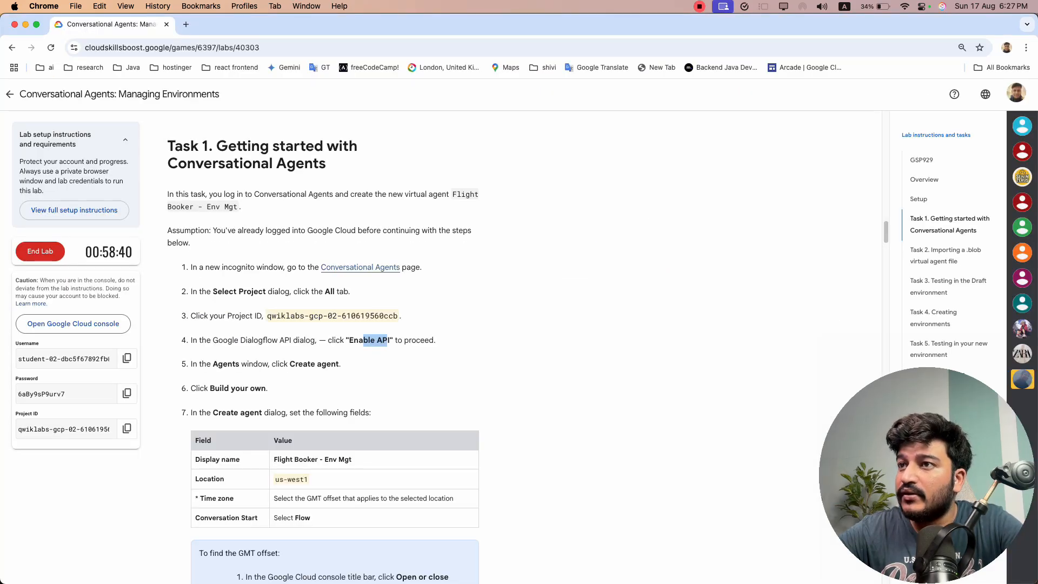
{"action": "scroll", "coordinate": [324, 346], "scroll_direction": "up", "scroll_amount": 10}
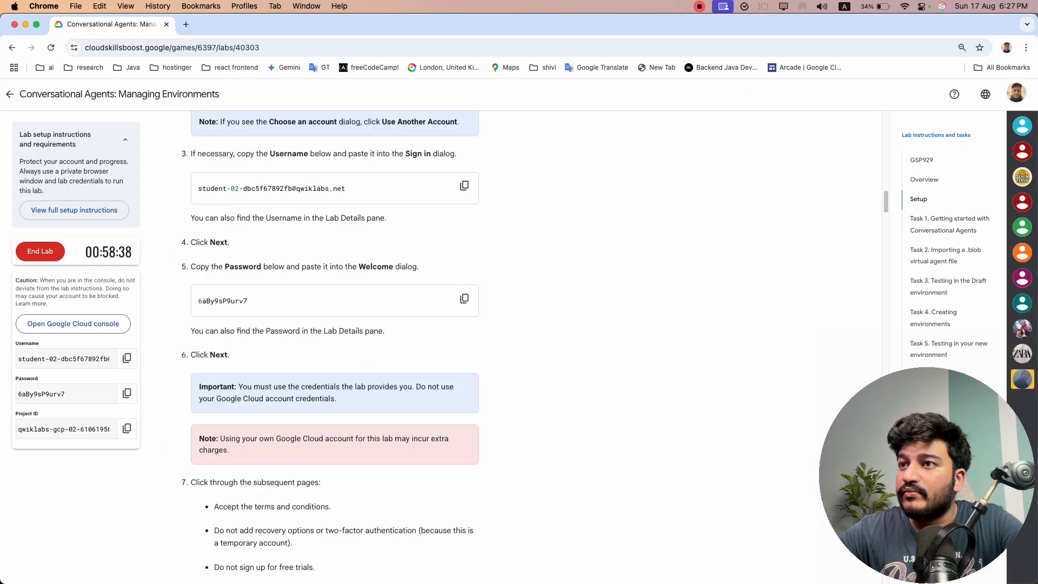
{"action": "scroll", "coordinate": [323, 346], "scroll_direction": "up", "scroll_amount": 8}
{"action": "scroll", "coordinate": [324, 345], "scroll_direction": "down", "scroll_amount": 20}
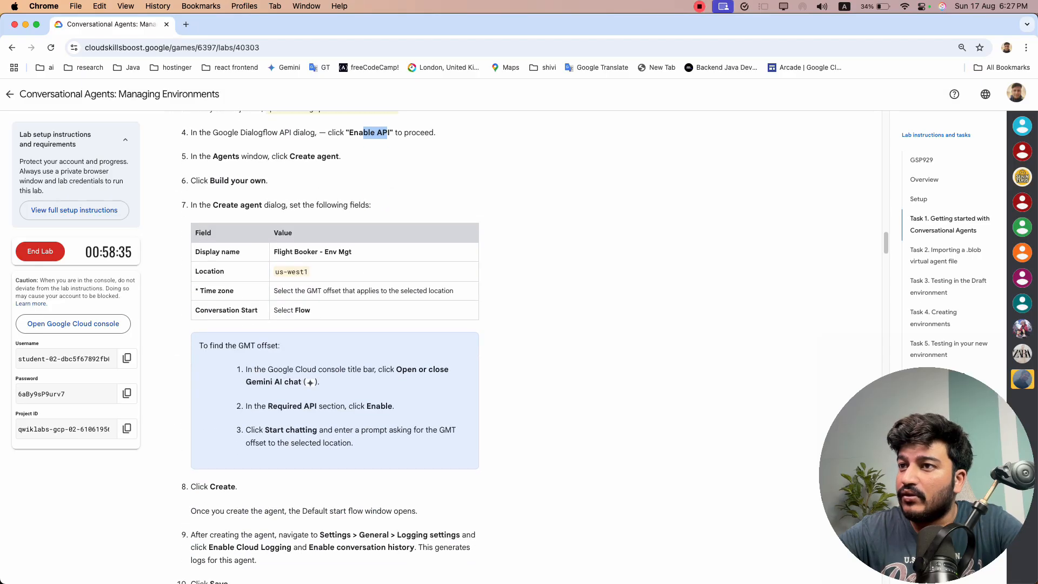
{"action": "scroll", "coordinate": [323, 346], "scroll_direction": "up", "scroll_amount": 4}
{"action": "scroll", "coordinate": [323, 345], "scroll_direction": "down", "scroll_amount": 3}
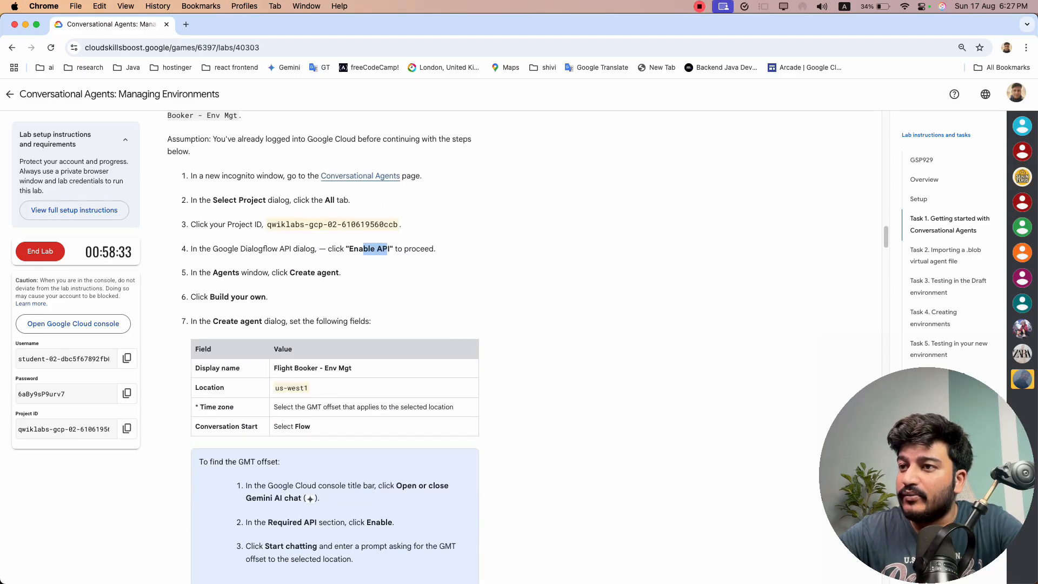
{"action": "left_click", "coordinate": [277, 282]}
{"action": "scroll", "coordinate": [277, 282], "scroll_direction": "up", "scroll_amount": 1}
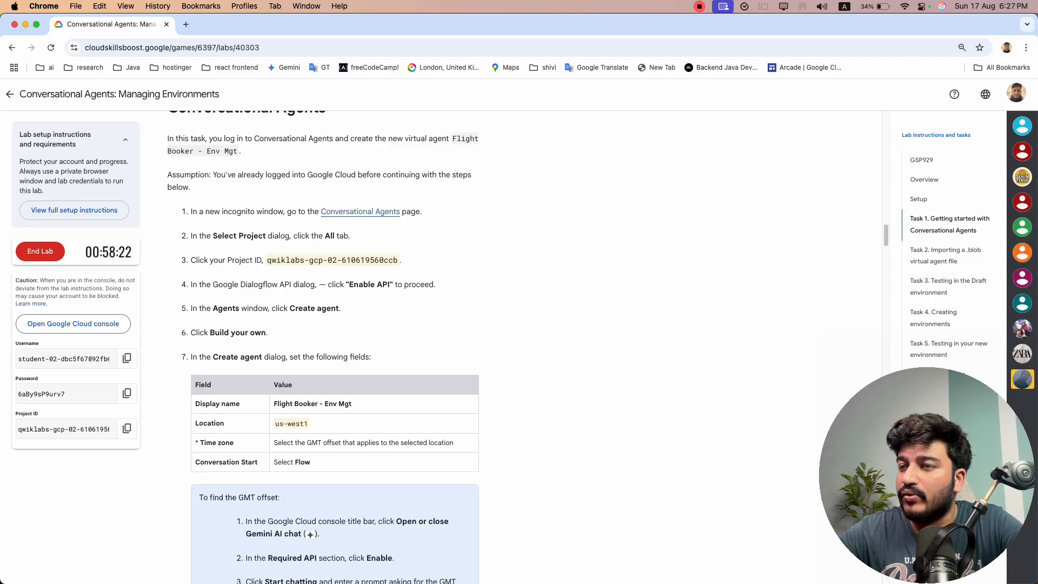
Enable the Dialogflow API for the lab project in Conversational Agents
{"action": "key", "text": "super+grave"}
{"action": "left_click", "coordinate": [327, 299]}
{"action": "left_click", "coordinate": [468, 295]}
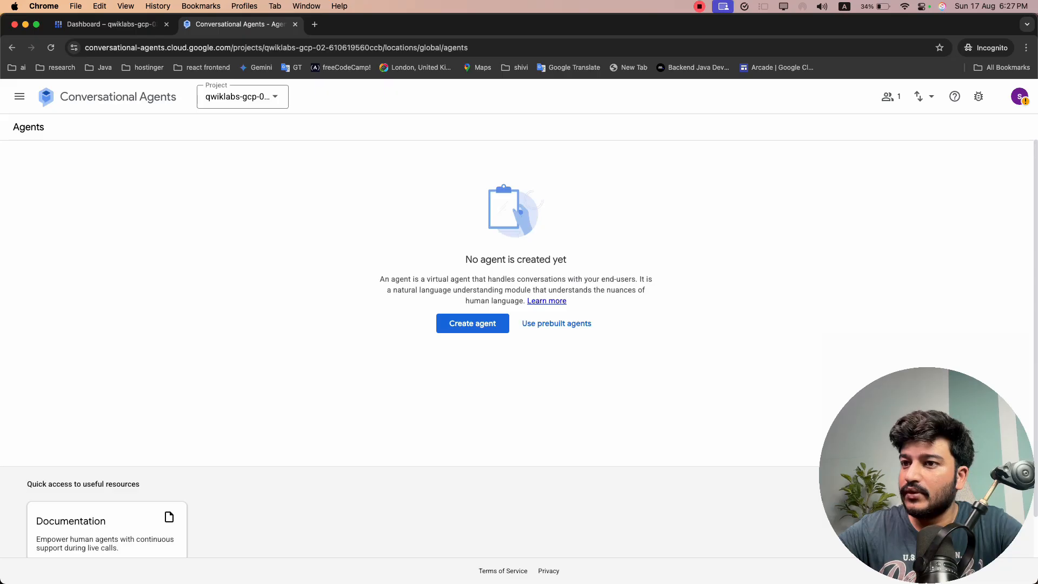
Start a new agent with the Build your own option and set its display name to "Flight Booker - Env Mgt"
{"action": "key", "text": "super+grave"}
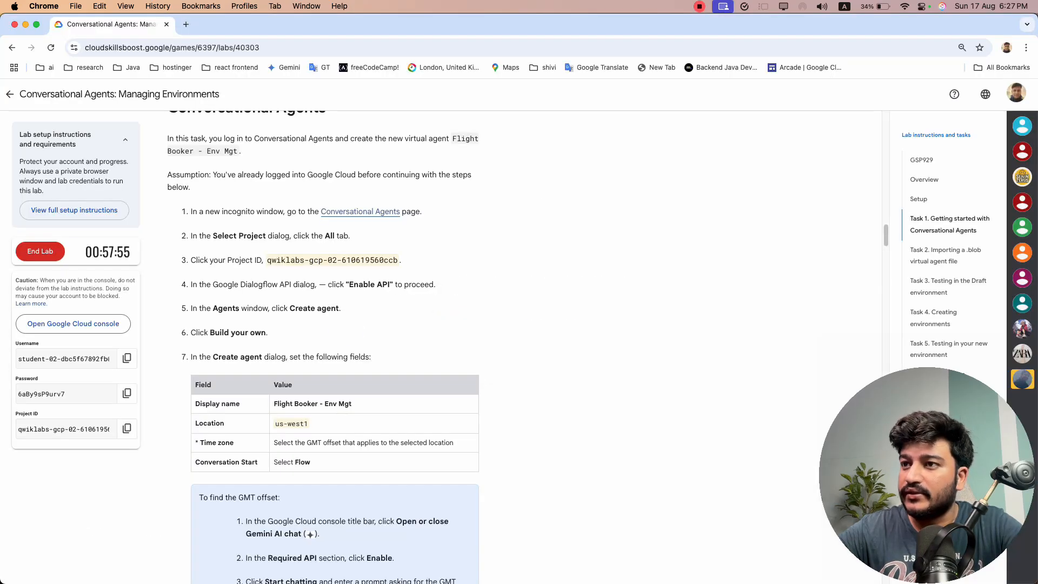
{"action": "scroll", "coordinate": [301, 342], "scroll_direction": "down", "scroll_amount": 1}
{"action": "left_click_drag", "start_coordinate": [255, 313], "coordinate": [229, 314]}
{"action": "scroll", "coordinate": [229, 314], "scroll_direction": "down", "scroll_amount": 2}
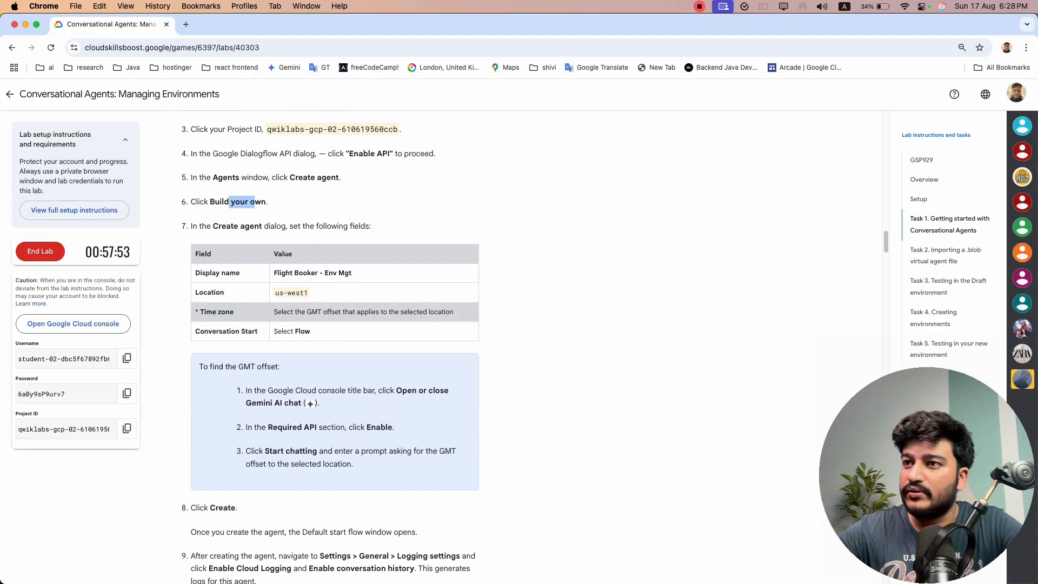
{"action": "left_click_drag", "start_coordinate": [272, 273], "coordinate": [352, 273]}
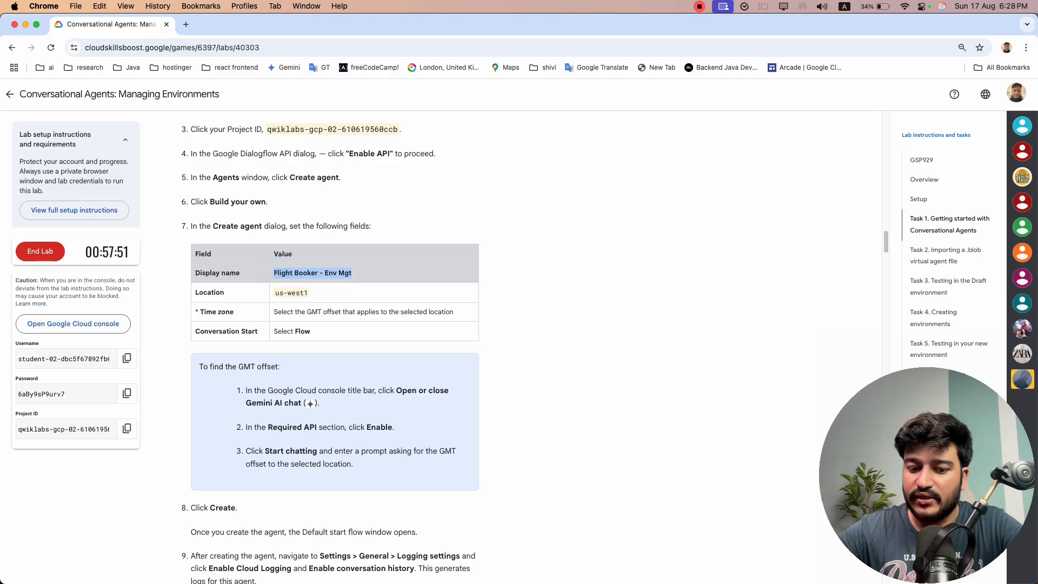
{"action": "key", "text": "super+grave"}
{"action": "left_click", "coordinate": [476, 323]}
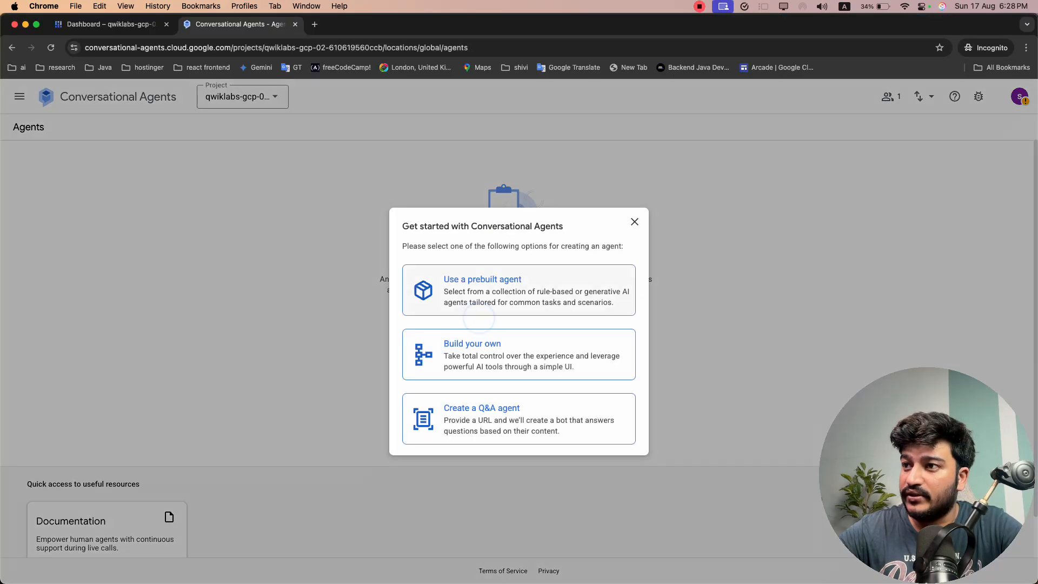
{"action": "left_click", "coordinate": [472, 349]}
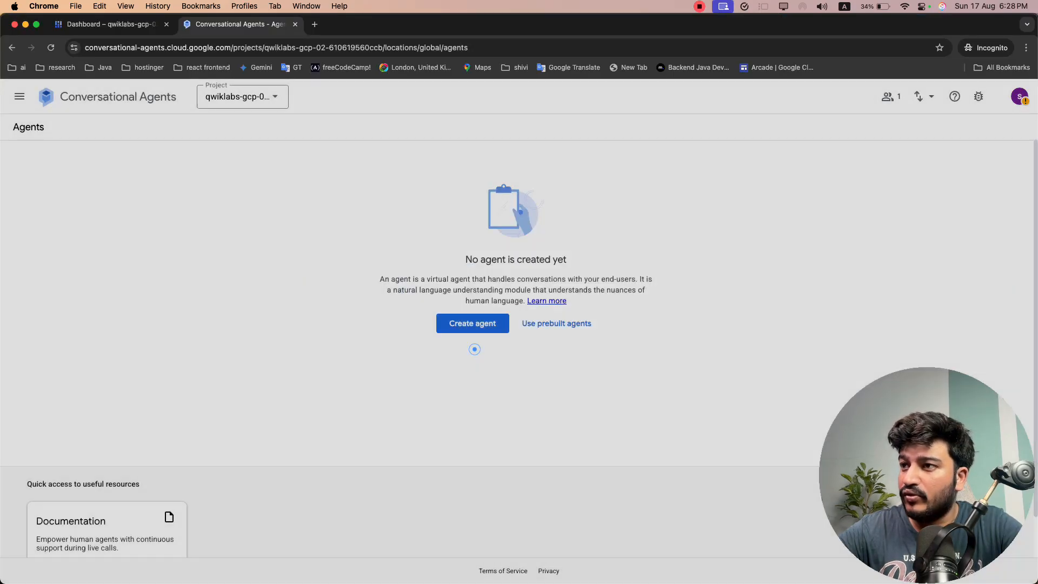
{"action": "left_click", "coordinate": [387, 132]}
{"action": "key", "text": "super+v"}
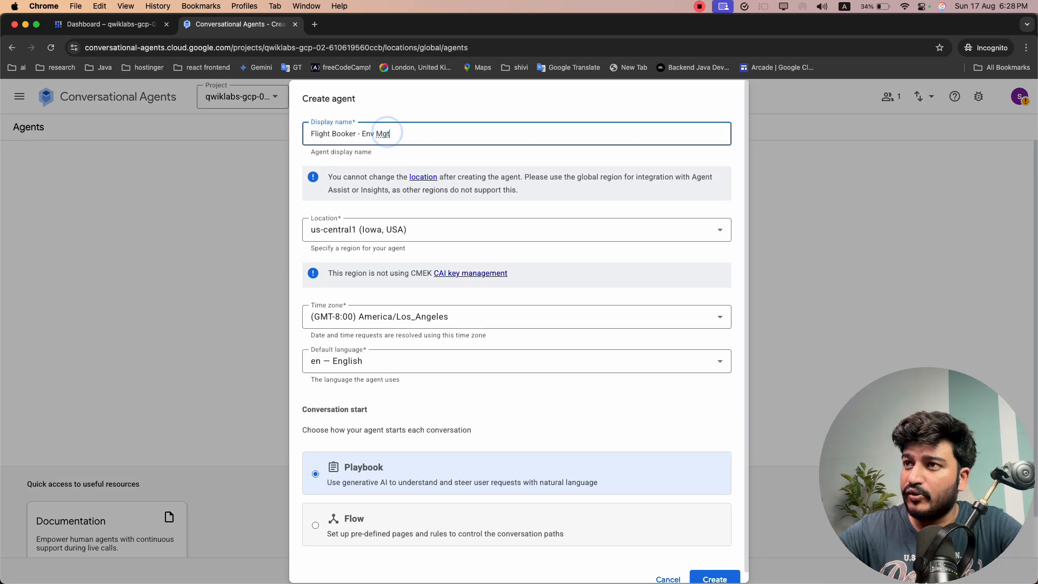
Set the new agent's location to us-west1 (Oregon, USA), as the lab specifies
{"action": "key", "text": "super+grave"}
{"action": "key", "text": "super+grave"}
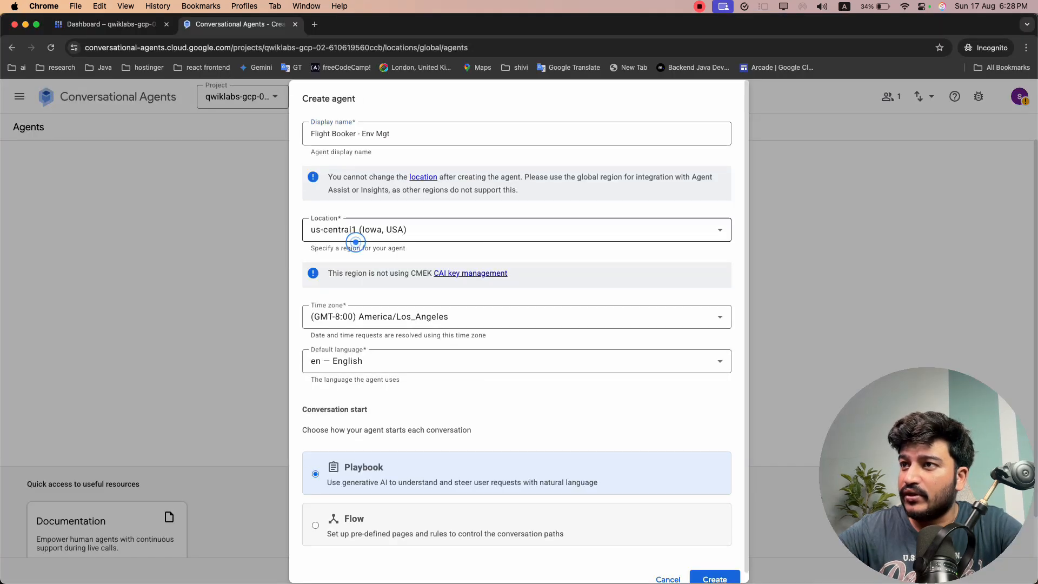
{"action": "left_click", "coordinate": [363, 229]}
{"action": "left_click", "coordinate": [363, 337]}
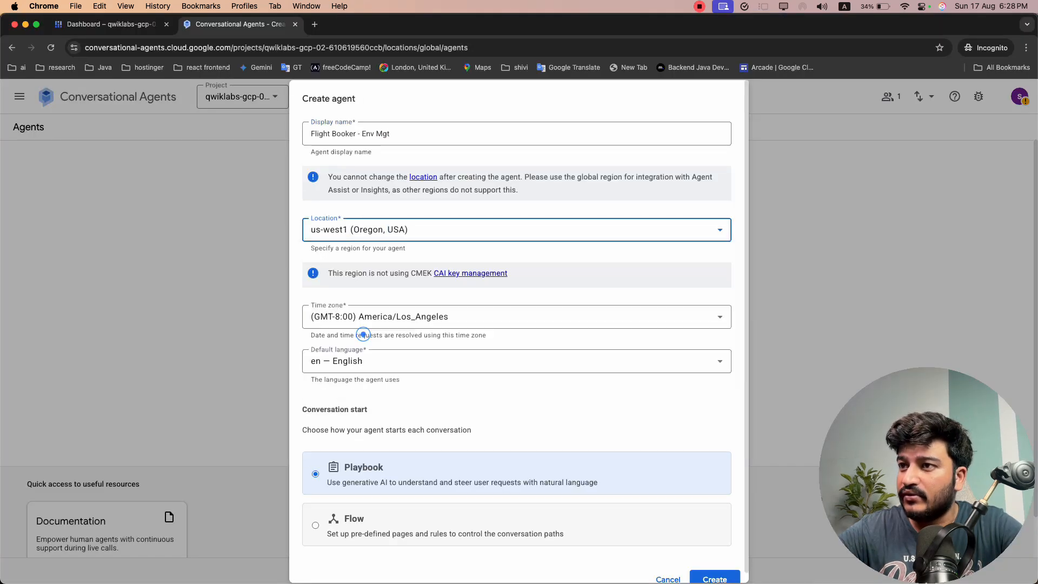
Set the new agent's conversation start to Flow, as the lab specifies, and create the agent
{"action": "key", "text": "super+grave"}
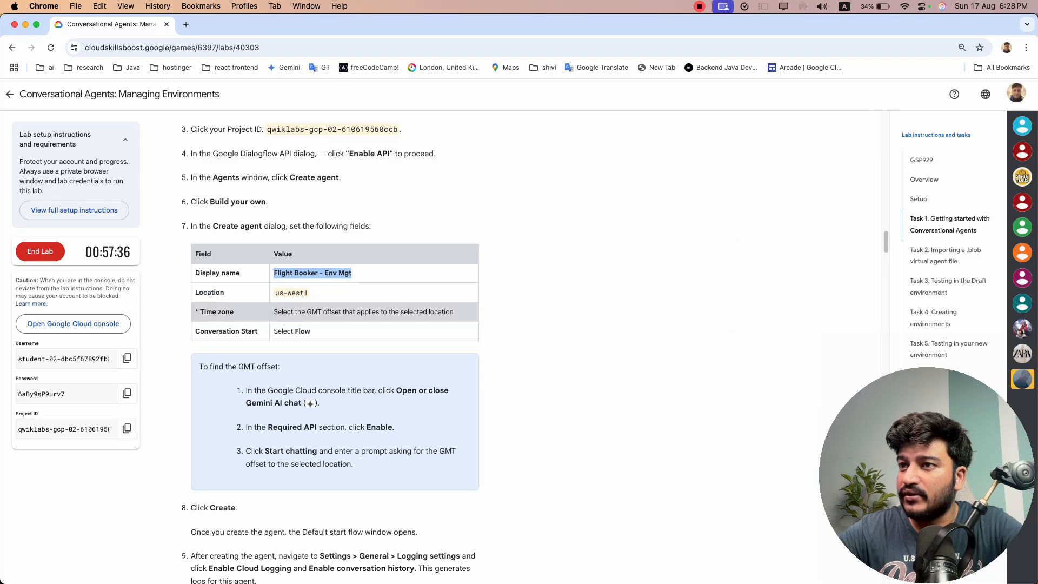
{"action": "left_click_drag", "start_coordinate": [319, 312], "coordinate": [407, 312]}
{"action": "key", "text": "super+grave"}
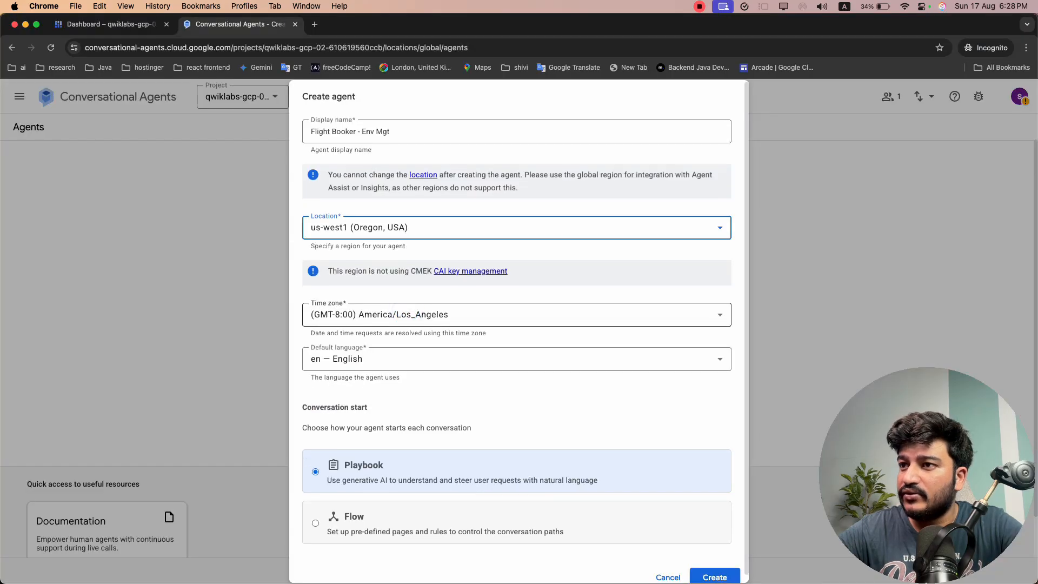
{"action": "key", "text": "super+grave"}
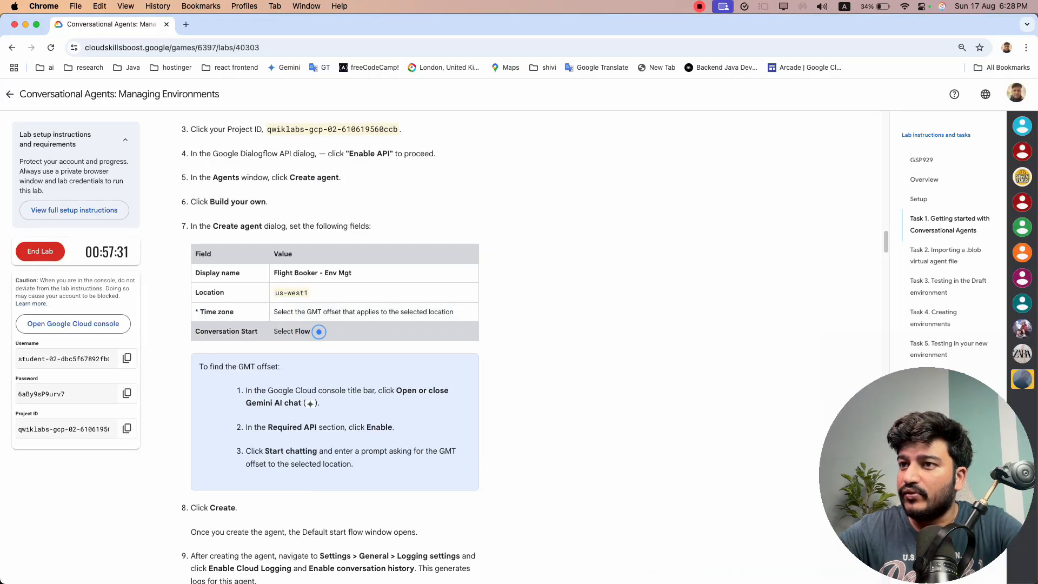
{"action": "key", "text": "super+grave"}
{"action": "left_click", "coordinate": [350, 513]}
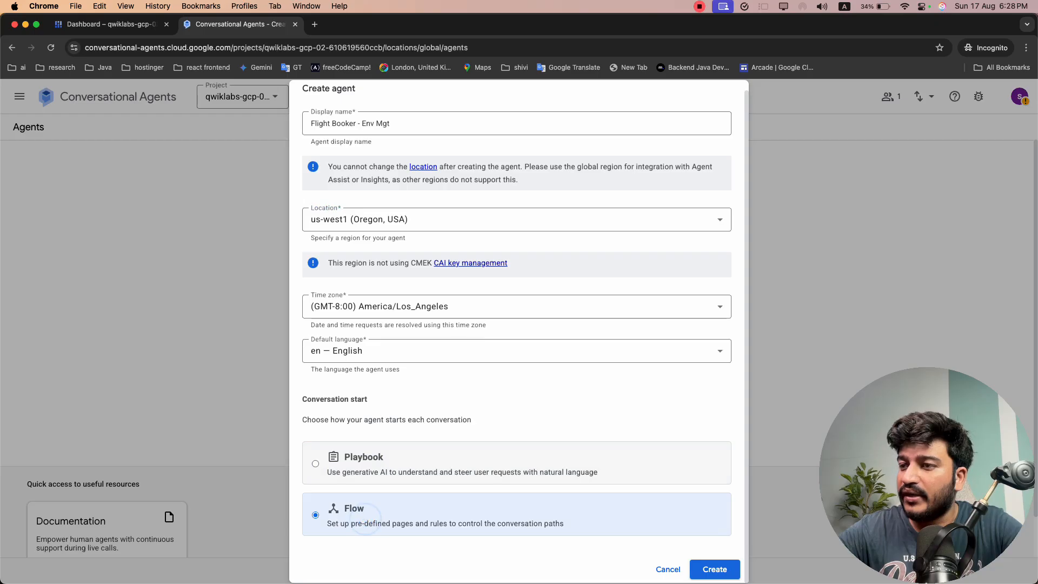
{"action": "key", "text": "super+grave"}
{"action": "scroll", "coordinate": [335, 324], "scroll_direction": "down", "scroll_amount": 5}
{"action": "key", "text": "super+grave"}
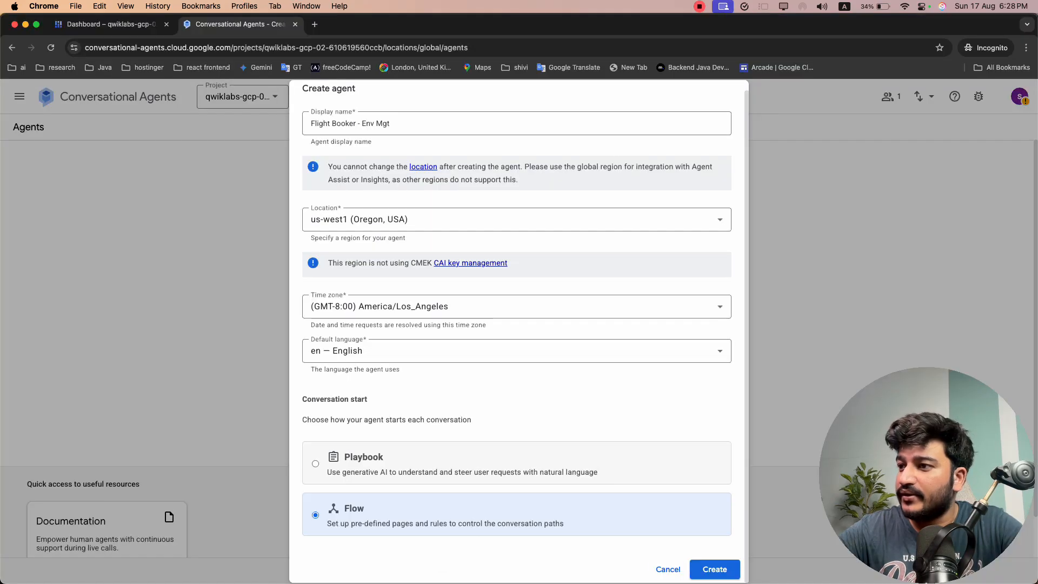
{"action": "left_click", "coordinate": [715, 569]}
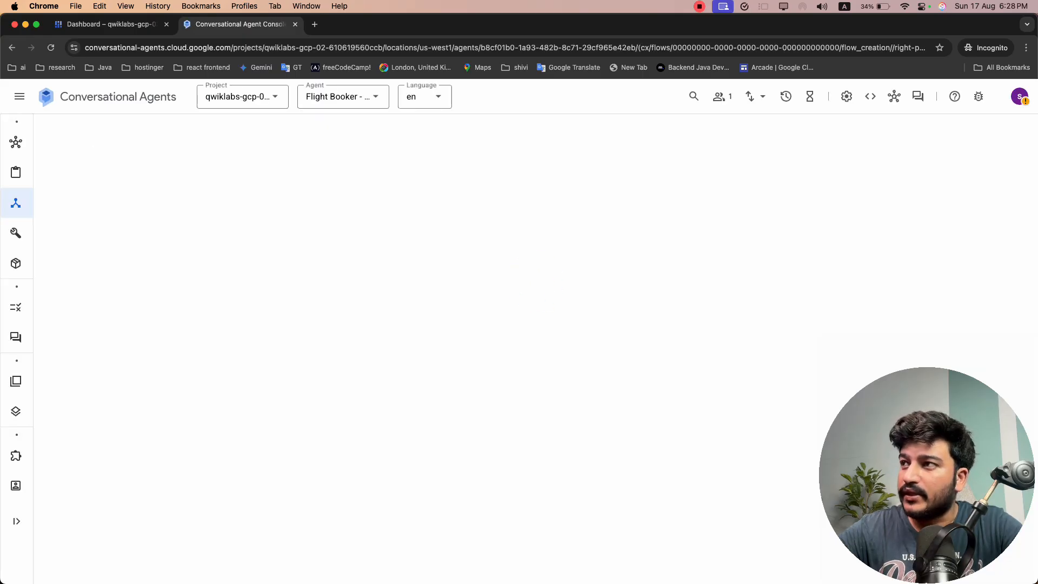
Check the lab progress for Getting started with Conversational Agents and review the instructions for the agent's logging settings
{"action": "key", "text": "super+grave"}
{"action": "scroll", "coordinate": [324, 345], "scroll_direction": "down", "scroll_amount": 3}
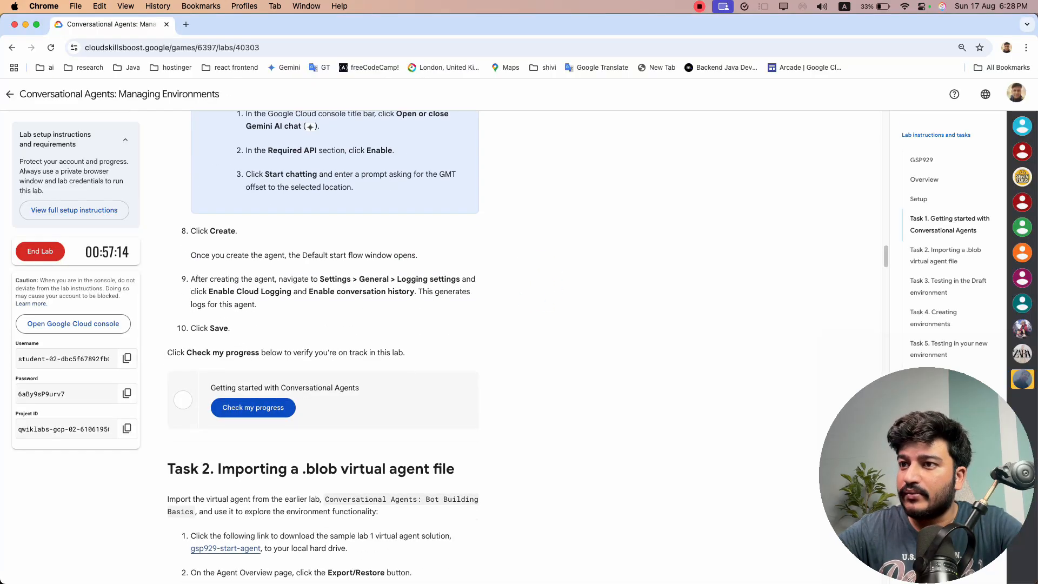
{"action": "left_click", "coordinate": [238, 415]}
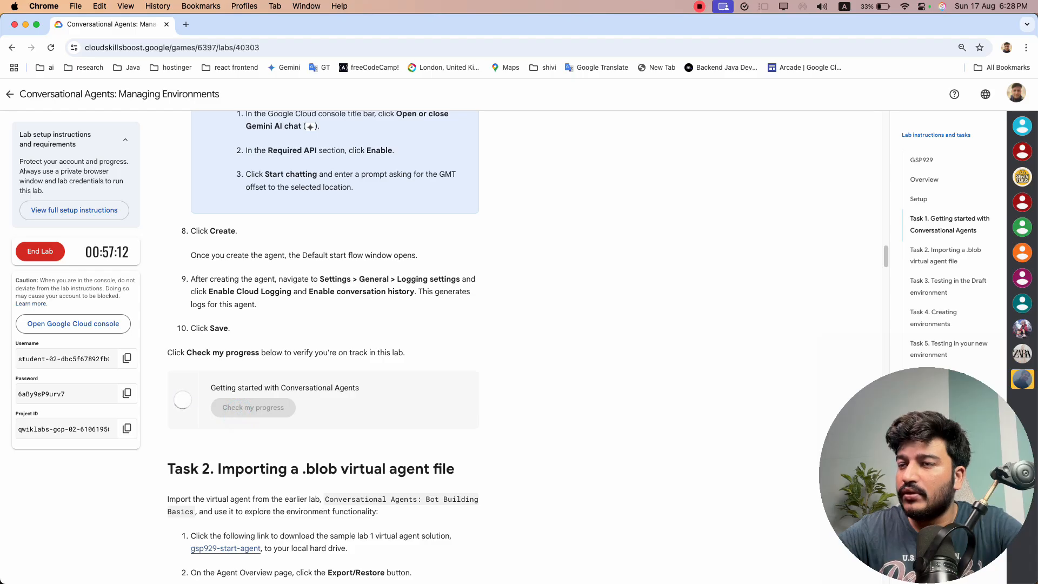
{"action": "left_click_drag", "start_coordinate": [192, 279], "coordinate": [256, 305]}
{"action": "left_click", "coordinate": [371, 315]}
{"action": "key", "text": "super+grave"}
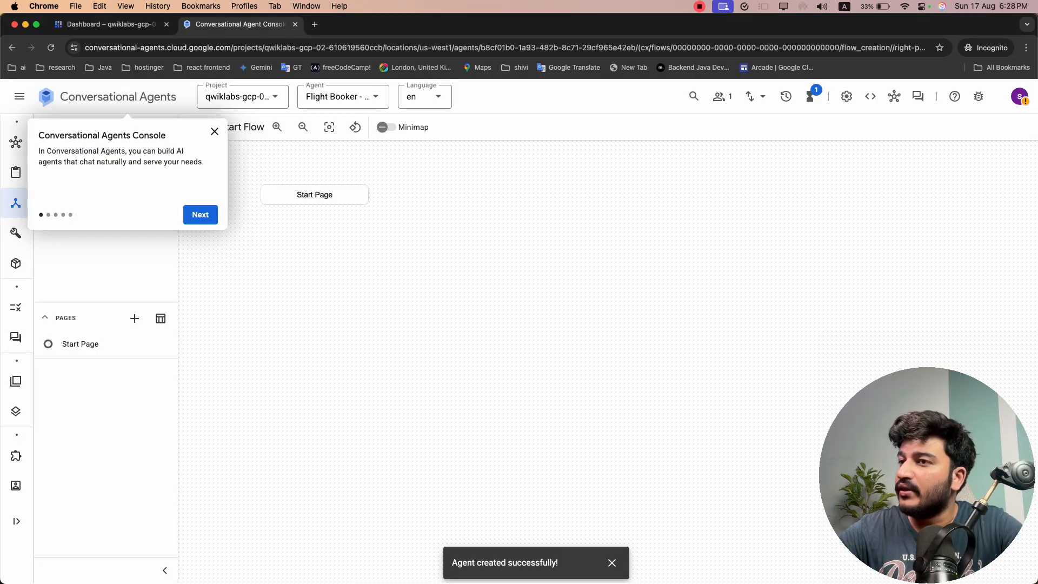
Dismiss the console introduction and open the settings of the Flight Booker - Env Mgt agent
{"action": "left_click", "coordinate": [215, 132]}
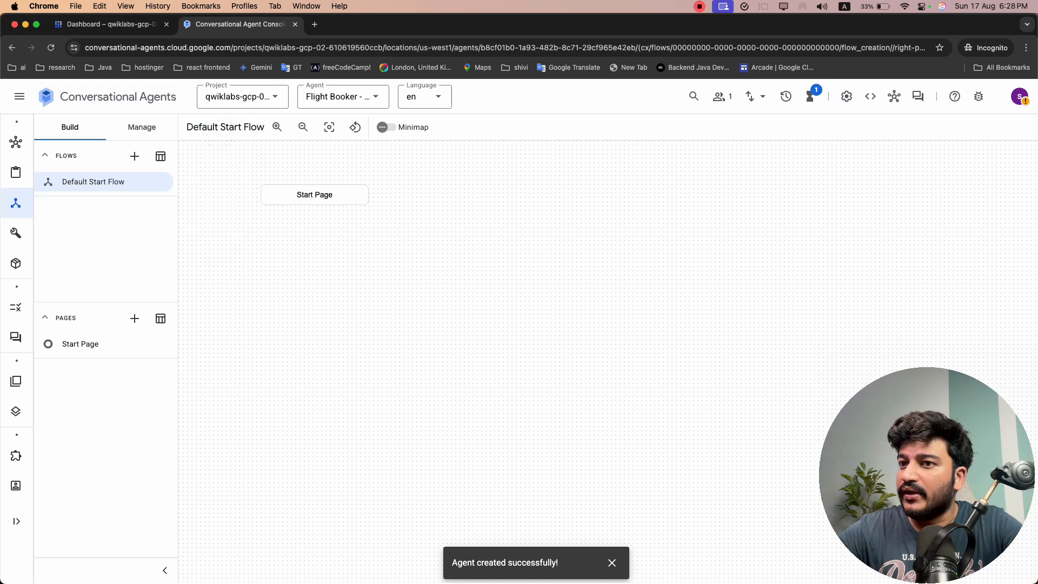
{"action": "key", "text": "super+grave"}
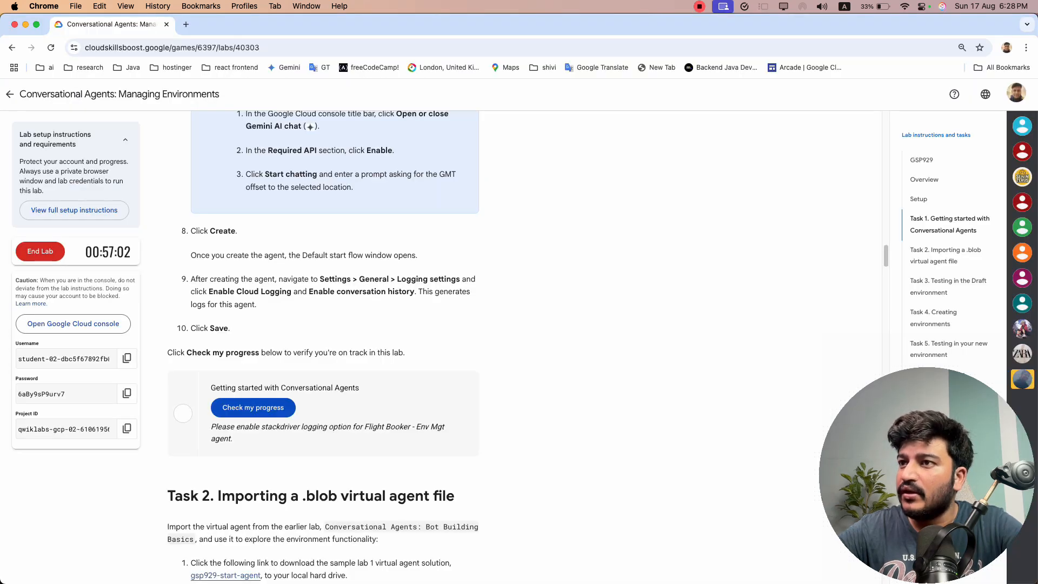
{"action": "key", "text": "super+grave"}
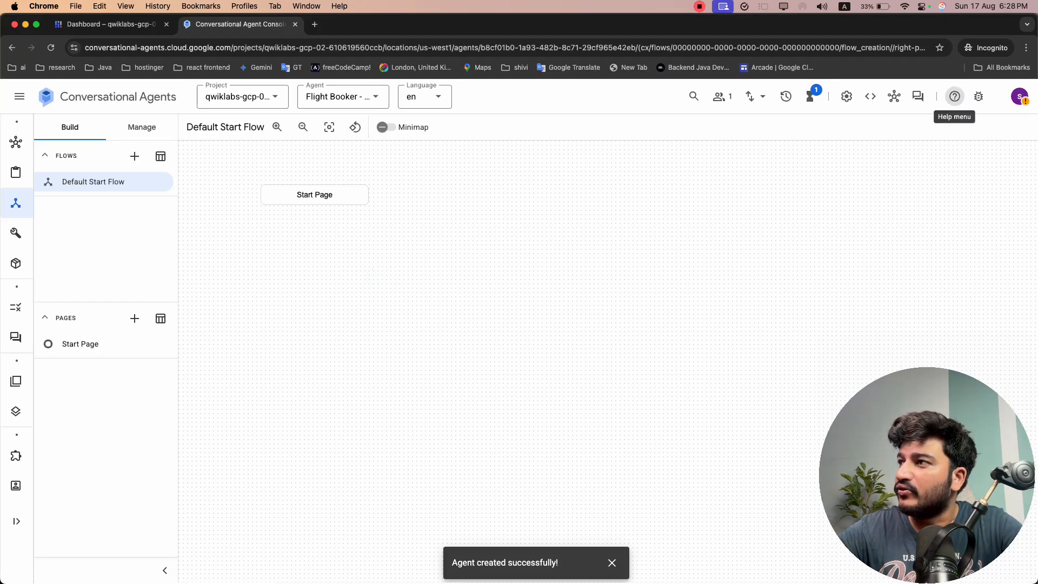
{"action": "left_click", "coordinate": [977, 96]}
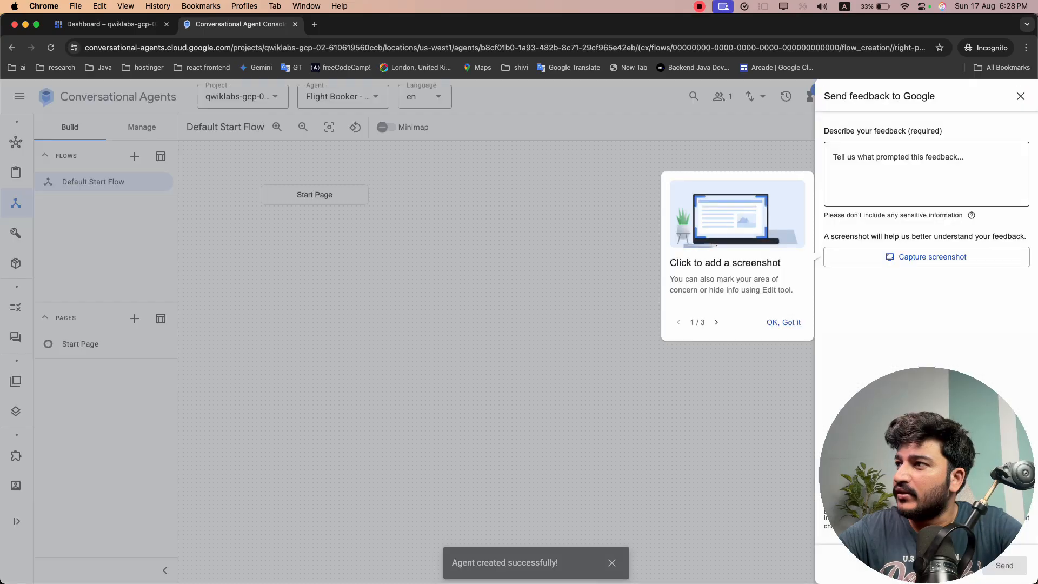
{"action": "left_click", "coordinate": [1020, 96]}
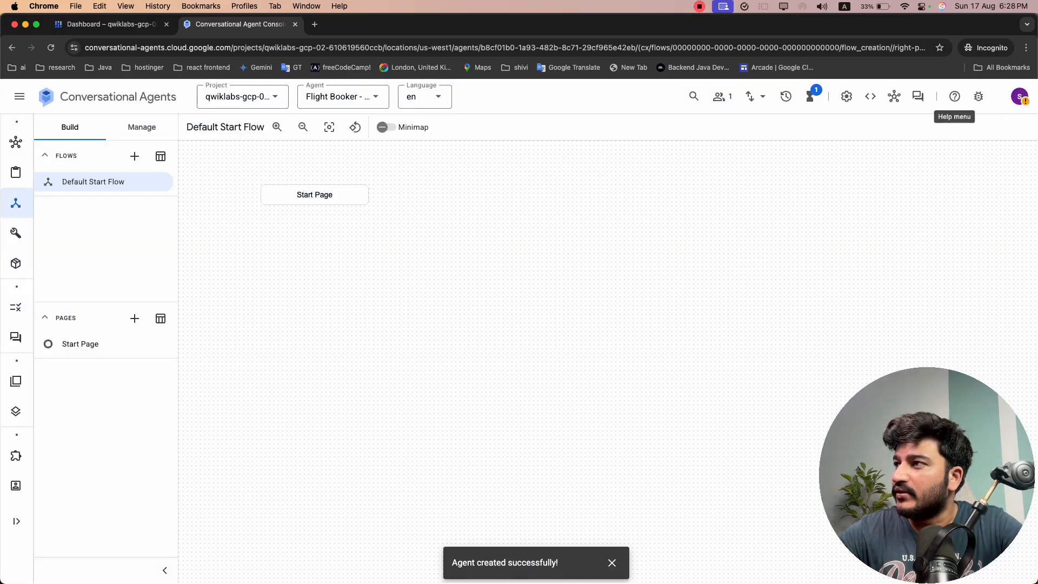
{"action": "left_click", "coordinate": [847, 97]}
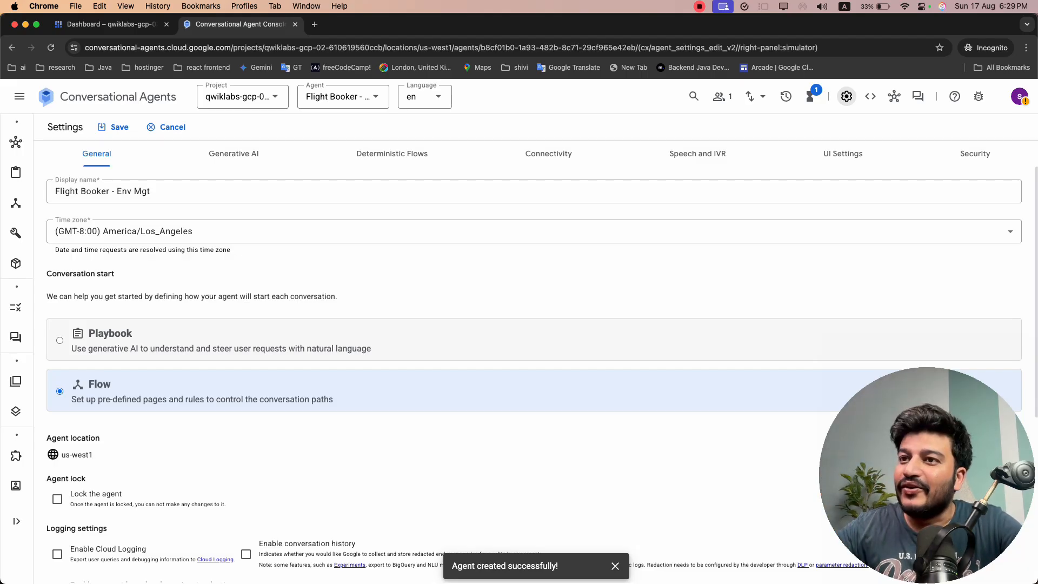
Enable Cloud Logging and conversation history in the agent's general logging settings and save the settings
{"action": "scroll", "coordinate": [325, 357], "scroll_direction": "down", "scroll_amount": 4}
{"action": "left_click", "coordinate": [115, 356]}
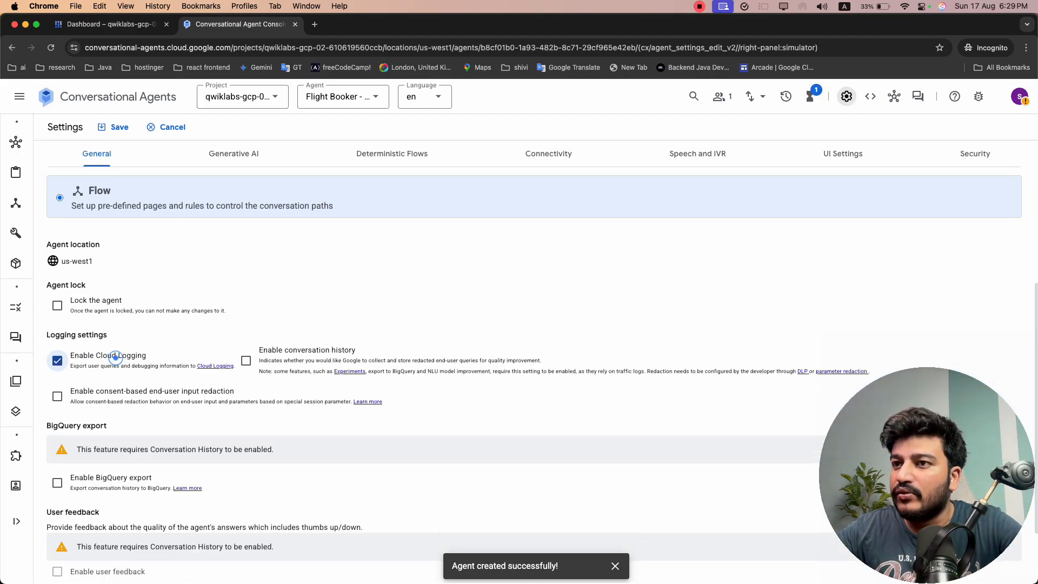
{"action": "left_click", "coordinate": [308, 354]}
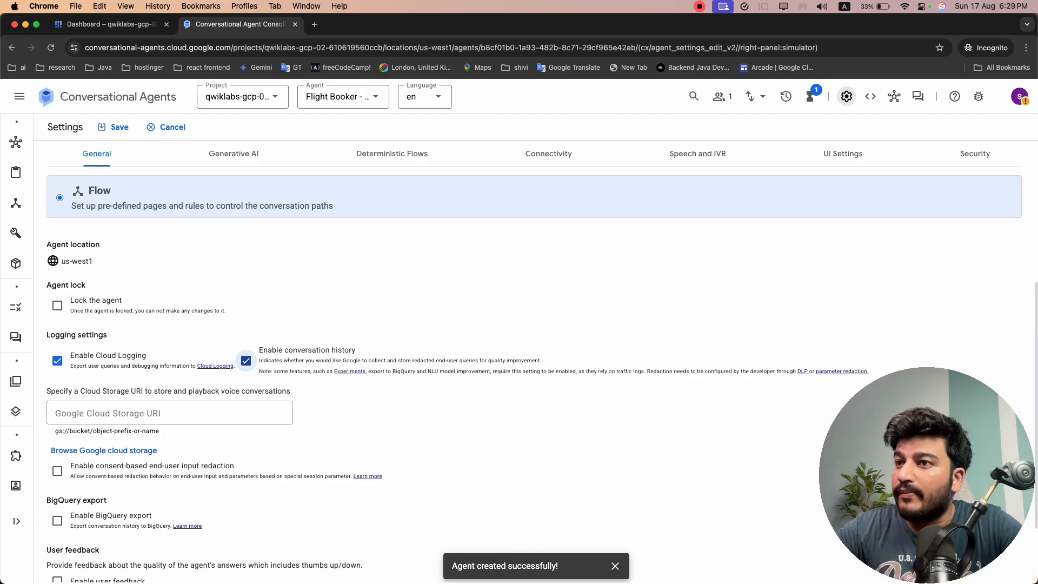
{"action": "key", "text": "super+grave"}
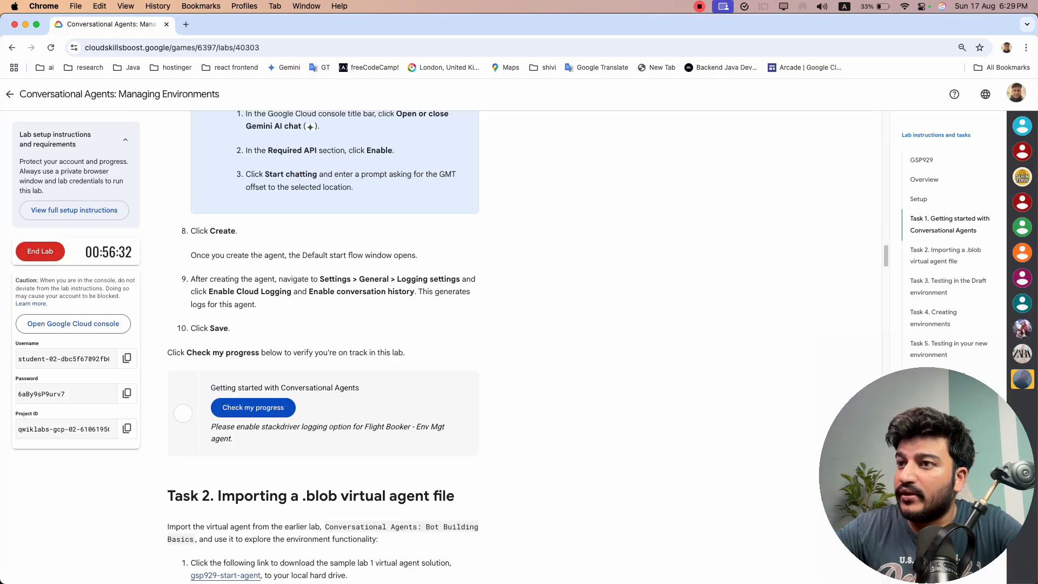
{"action": "key", "text": "super+grave"}
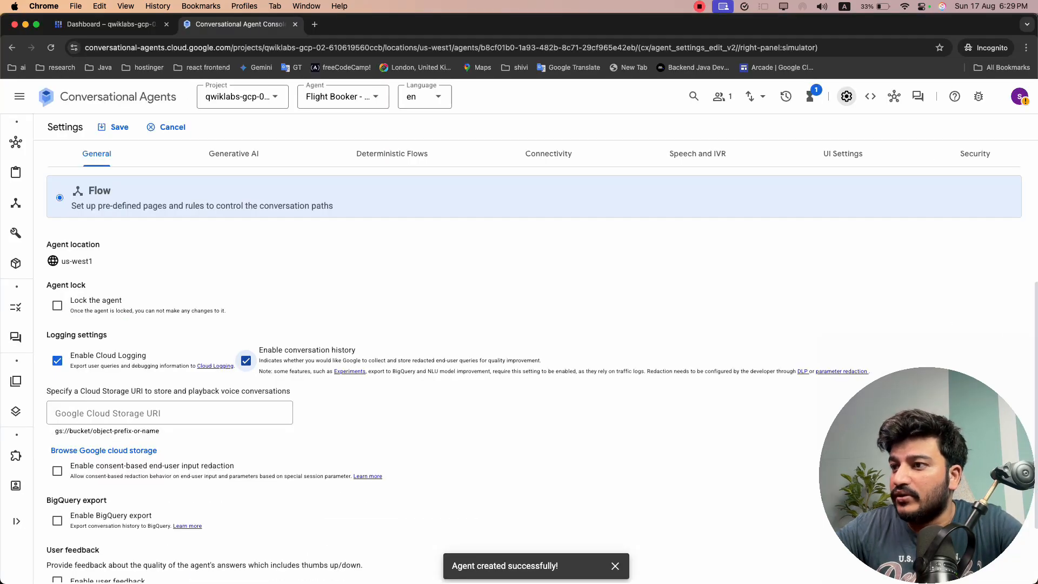
{"action": "scroll", "coordinate": [486, 325], "scroll_direction": "up", "scroll_amount": 3}
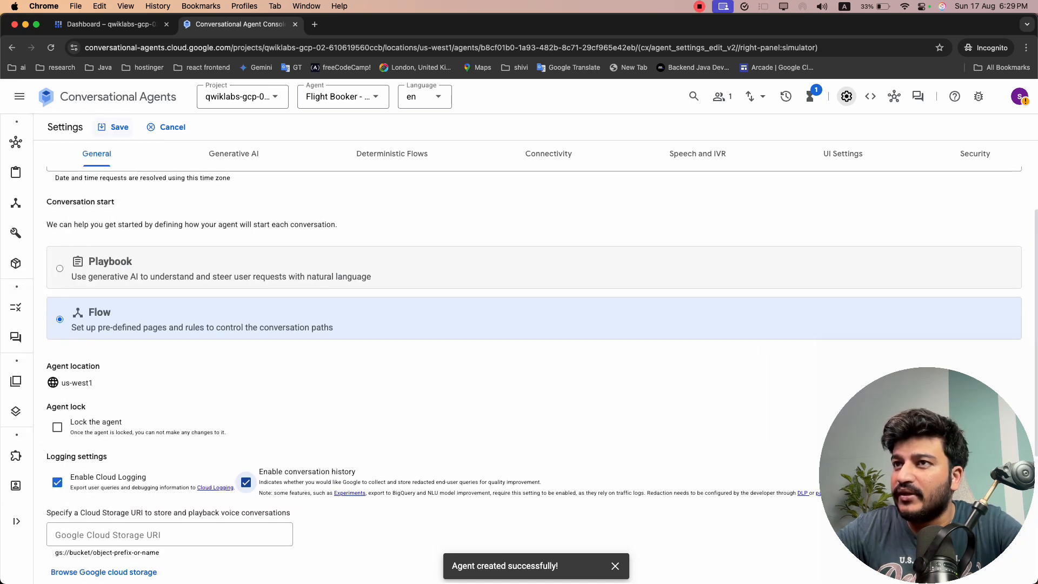
{"action": "left_click", "coordinate": [114, 127]}
Rerun the lab's progress check for Getting started with Conversational Agents with the logging settings saved
{"action": "key", "text": "super+grave"}
{"action": "left_click", "coordinate": [253, 407]}
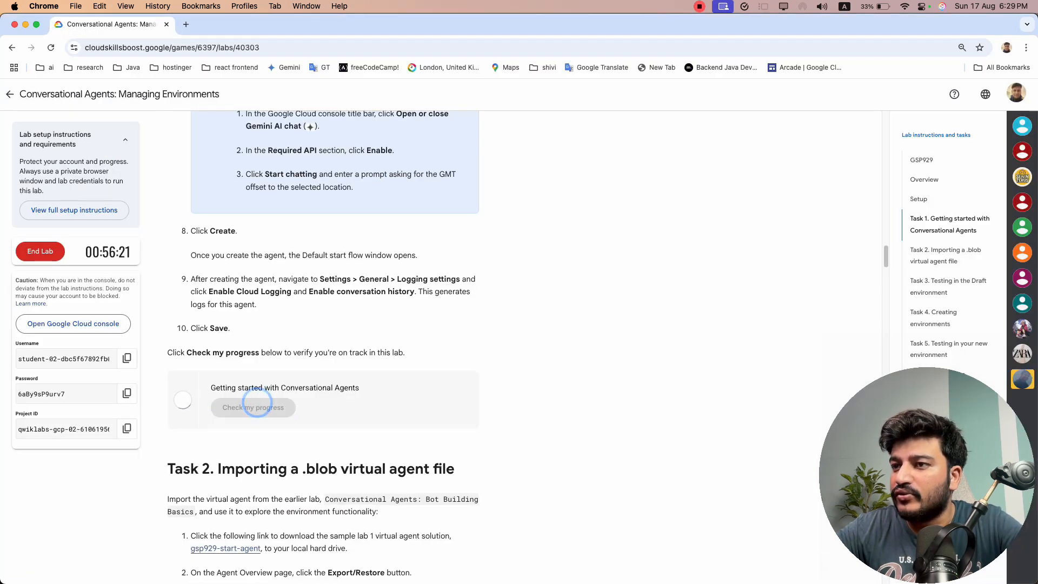
{"action": "scroll", "coordinate": [271, 281], "scroll_direction": "down", "scroll_amount": 4}
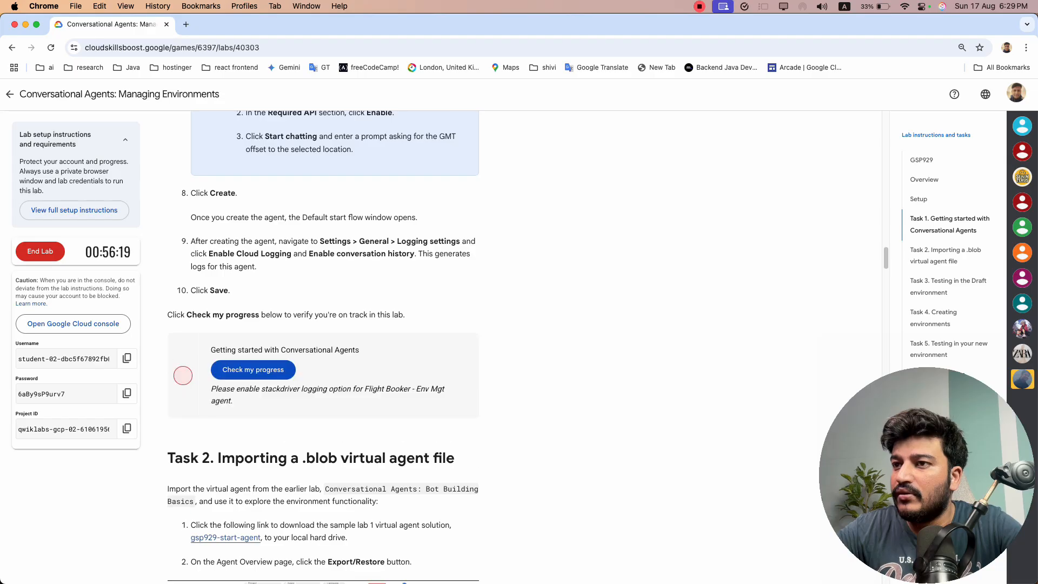
{"action": "left_click", "coordinate": [272, 280]}
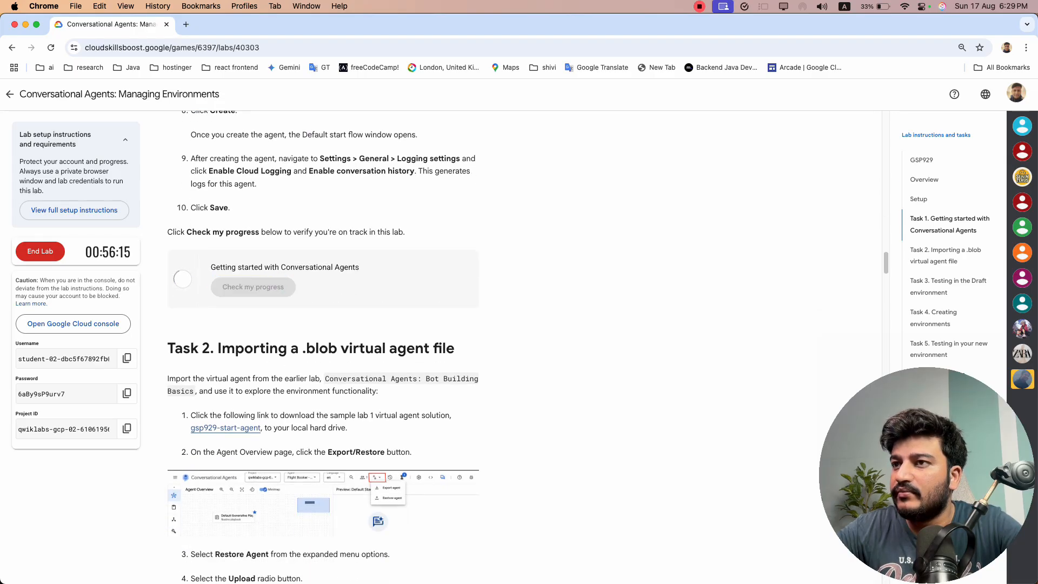
{"action": "key", "text": "super+grave"}
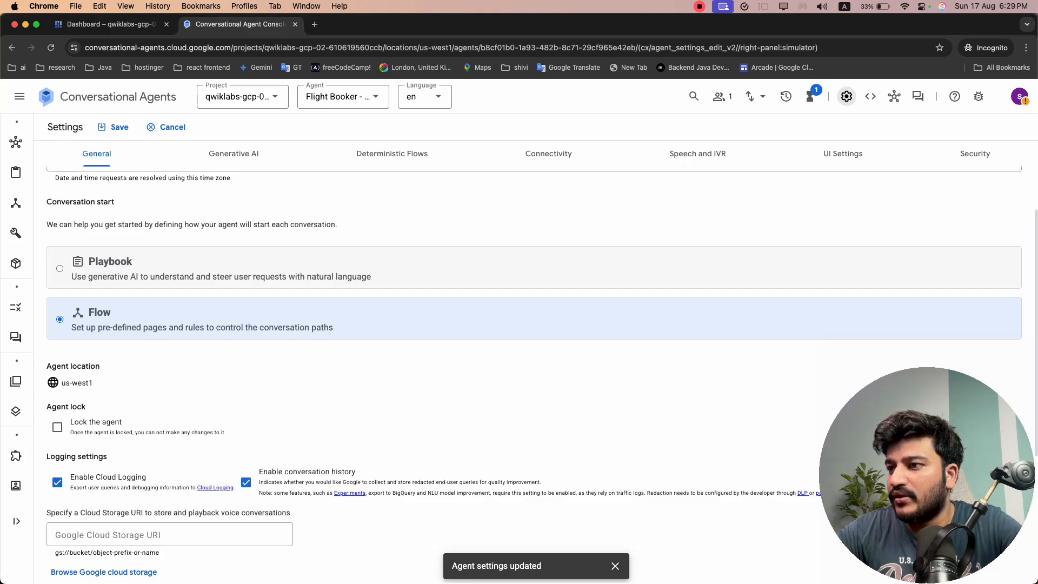
{"action": "key", "text": "super+grave"}
{"action": "left_click", "coordinate": [271, 282]}
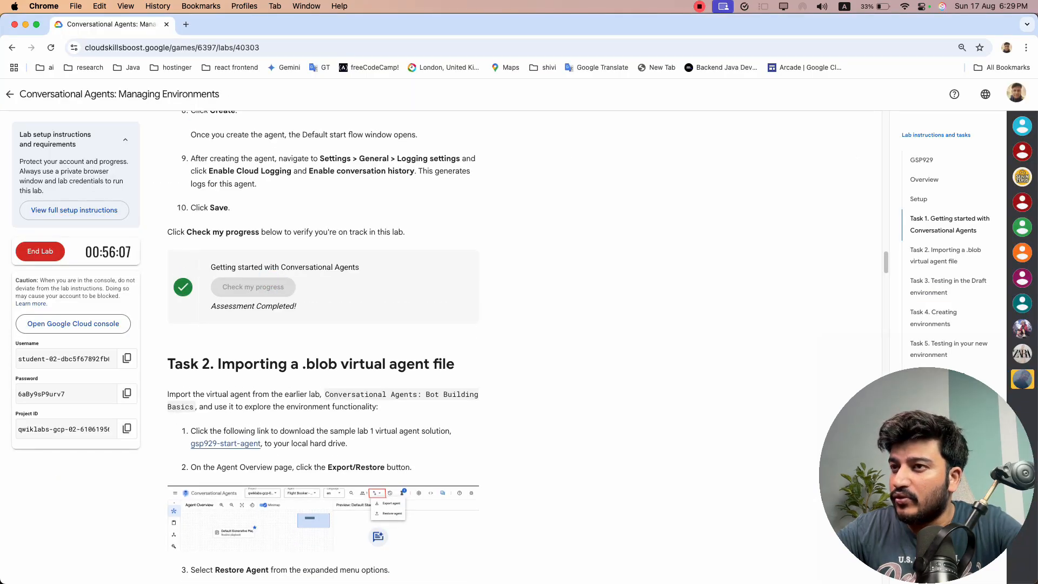
Review the Task 2 instructions for importing a .blob virtual agent file
{"action": "scroll", "coordinate": [323, 346], "scroll_direction": "down", "scroll_amount": 3}
{"action": "left_click_drag", "start_coordinate": [216, 254], "coordinate": [446, 263]}
{"action": "left_click", "coordinate": [383, 272]}
{"action": "left_click", "coordinate": [442, 275]}
{"action": "scroll", "coordinate": [442, 275], "scroll_direction": "down", "scroll_amount": 2}
{"action": "left_click_drag", "start_coordinate": [358, 163], "coordinate": [430, 164]}
{"action": "left_click", "coordinate": [411, 226]}
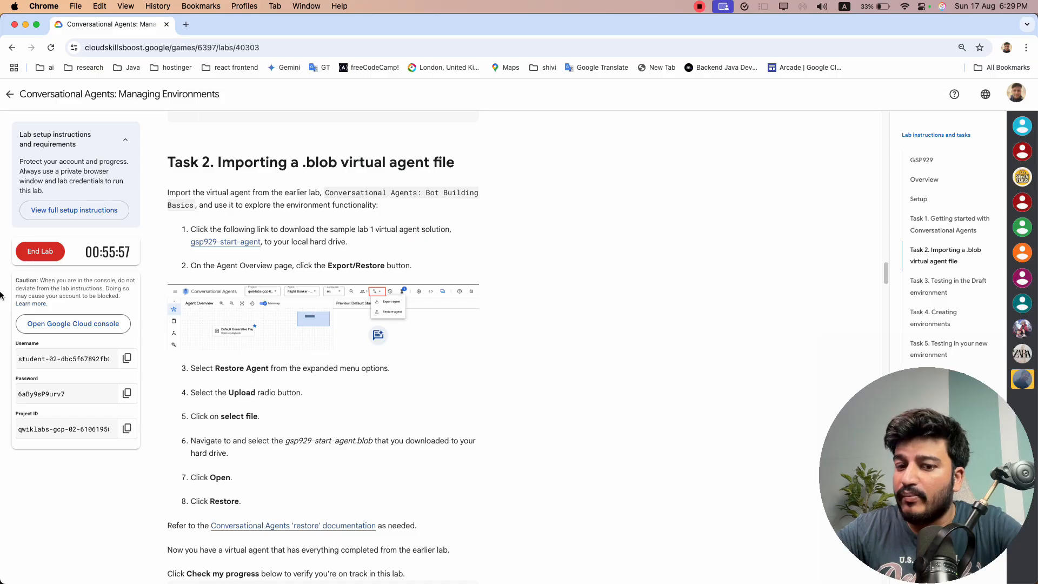
{"action": "key", "text": "super+Tab"}
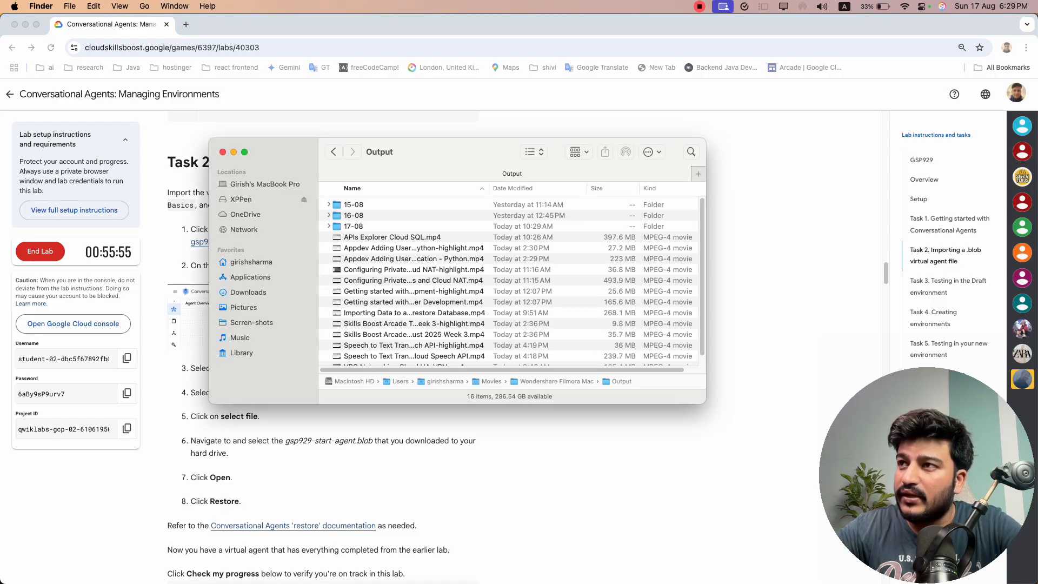
{"action": "key", "text": "super+w"}
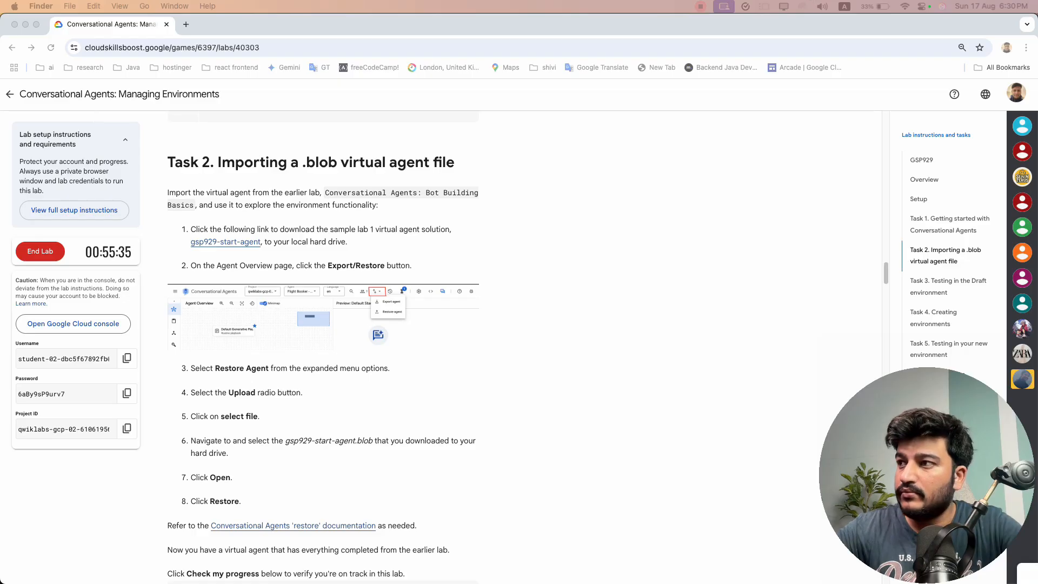
{"action": "left_click", "coordinate": [694, 394]}
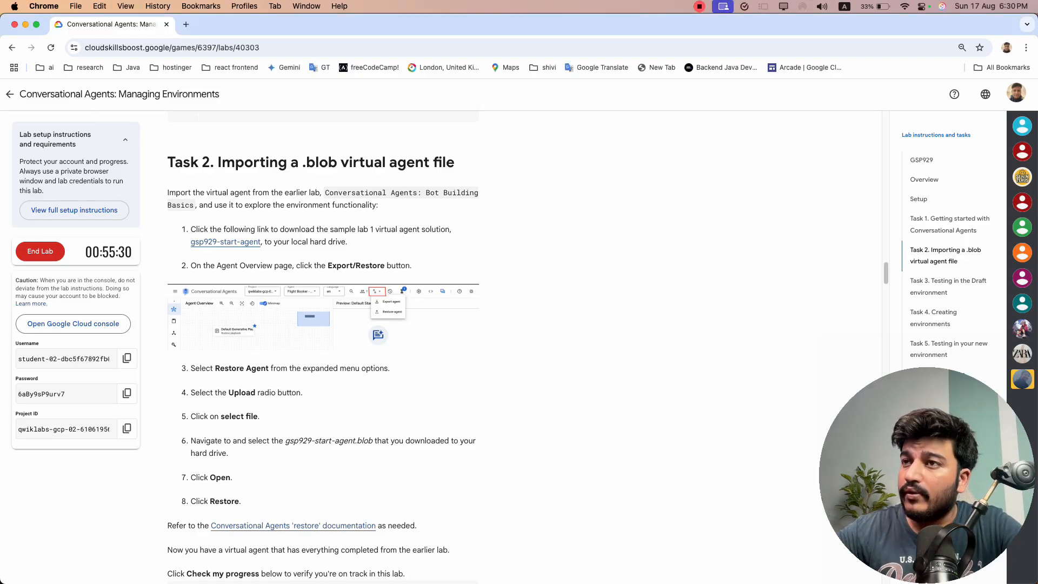
Download the gsp929-start-agent sample file from the Task 2 instructions and review the remaining restore steps
{"action": "left_click_drag", "start_coordinate": [166, 162], "coordinate": [405, 162]}
{"action": "left_click", "coordinate": [406, 162]}
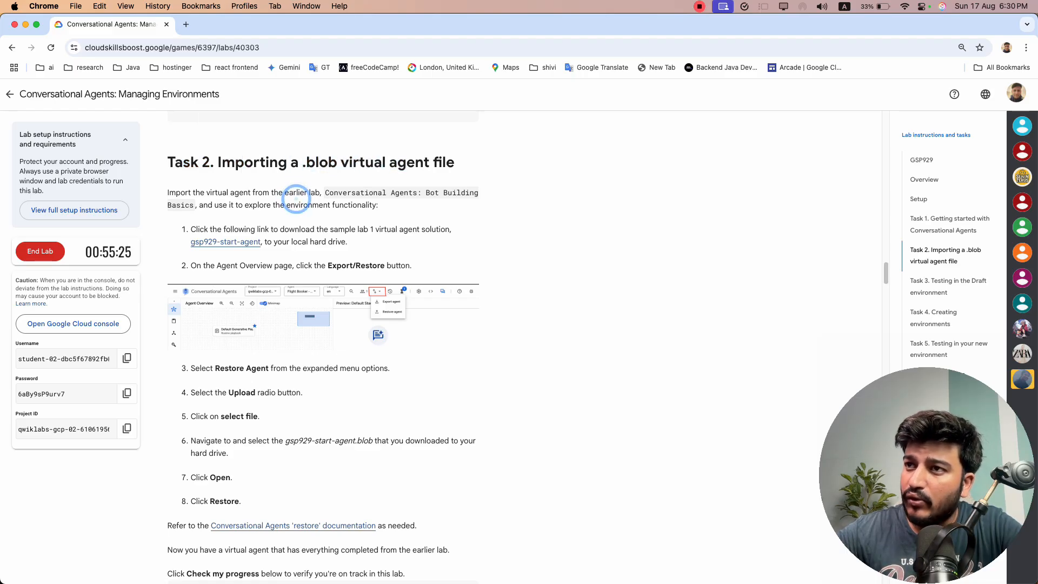
{"action": "left_click", "coordinate": [225, 241]}
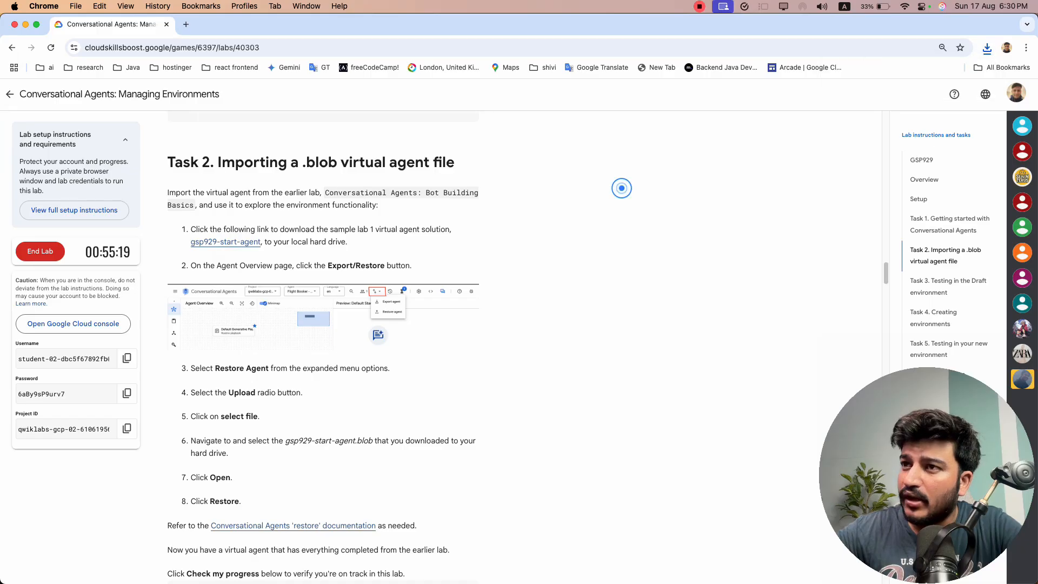
{"action": "scroll", "coordinate": [621, 188], "scroll_direction": "down", "scroll_amount": 5}
{"action": "scroll", "coordinate": [621, 188], "scroll_direction": "up", "scroll_amount": 2}
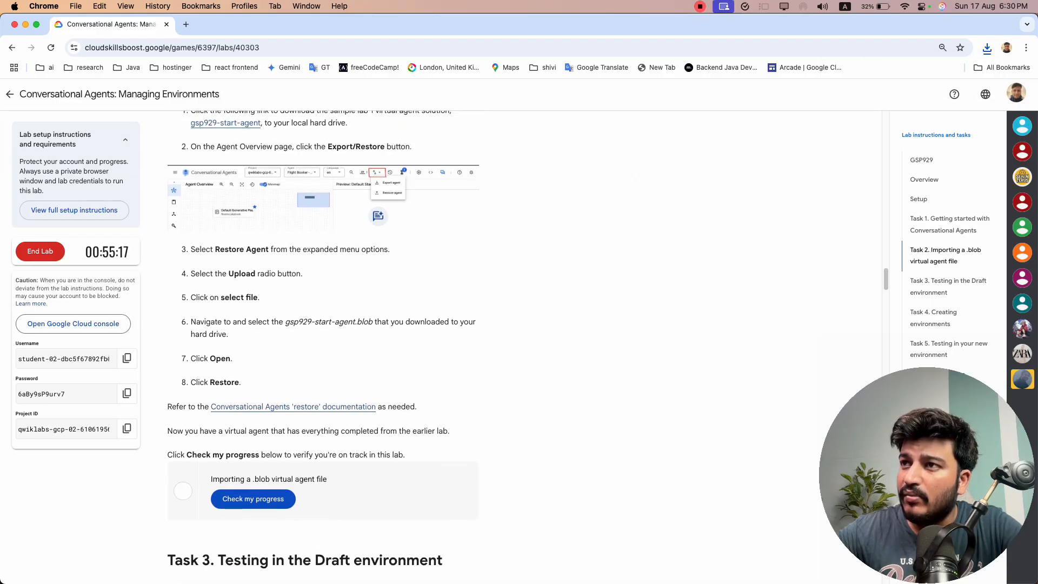
Restore the Flight Booker - Env Mgt agent by uploading the local file gsp929-start-agent.blob from the Downloads folder
{"action": "key", "text": "super+grave"}
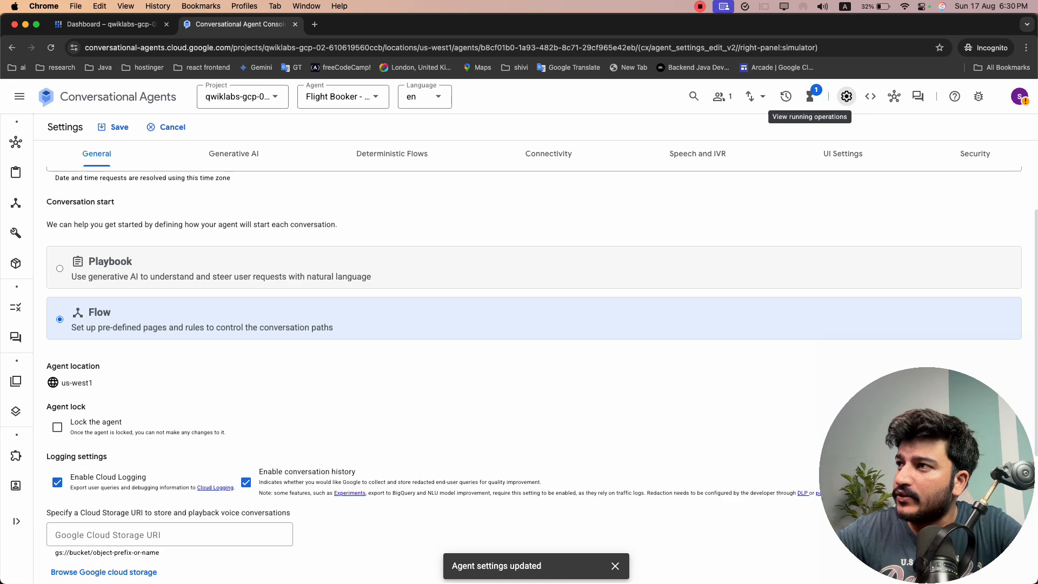
{"action": "left_click", "coordinate": [757, 96]}
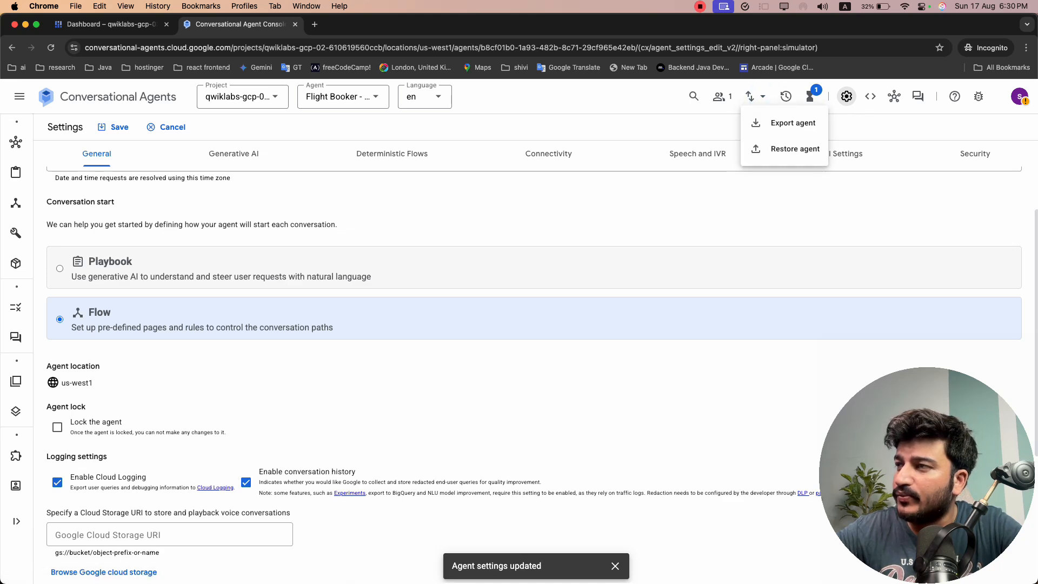
{"action": "left_click", "coordinate": [795, 149]}
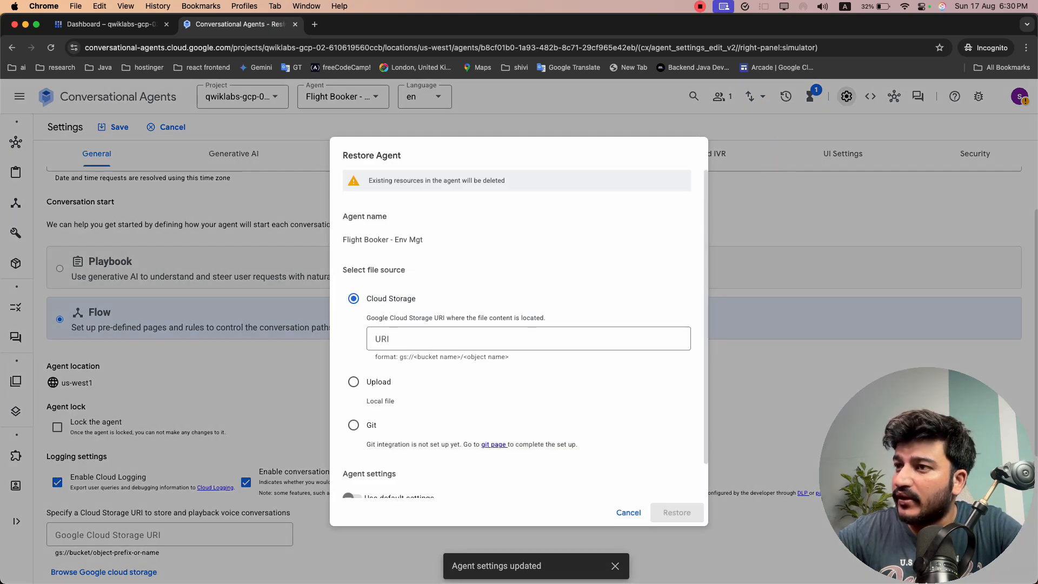
{"action": "left_click", "coordinate": [353, 382]}
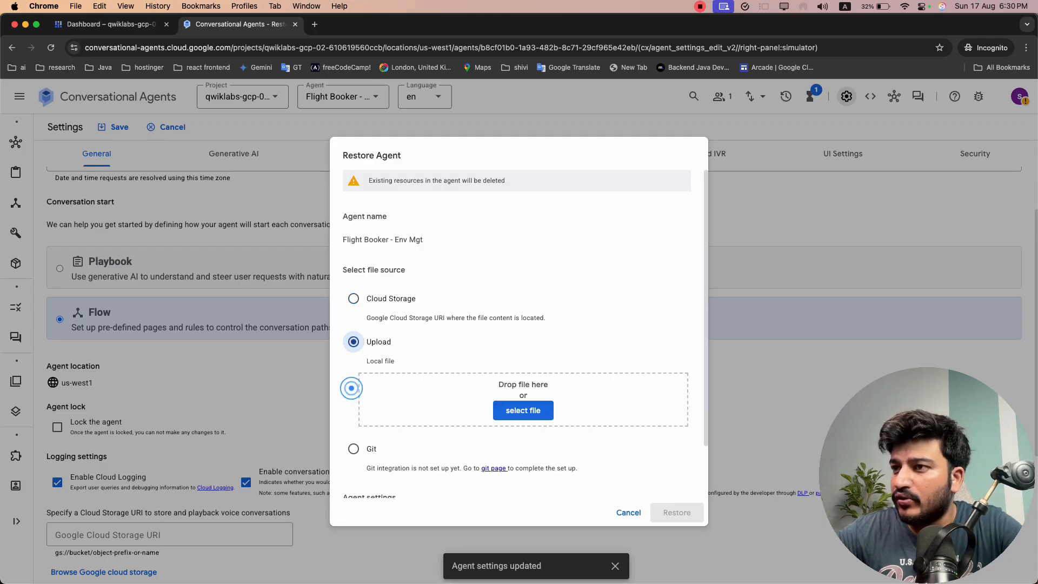
{"action": "left_click", "coordinate": [523, 410]}
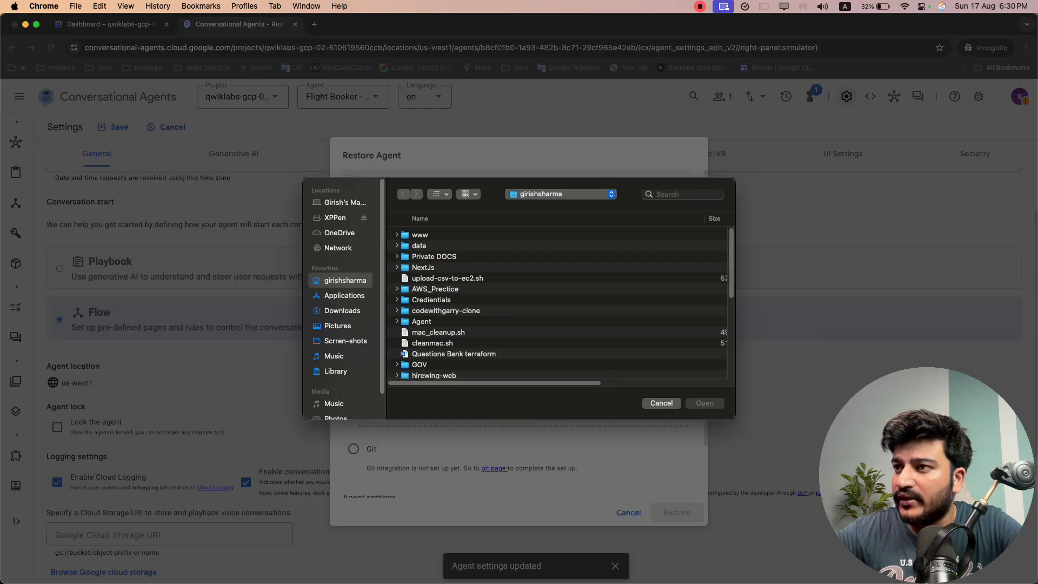
{"action": "left_click", "coordinate": [343, 310]}
{"action": "left_click", "coordinate": [433, 235]}
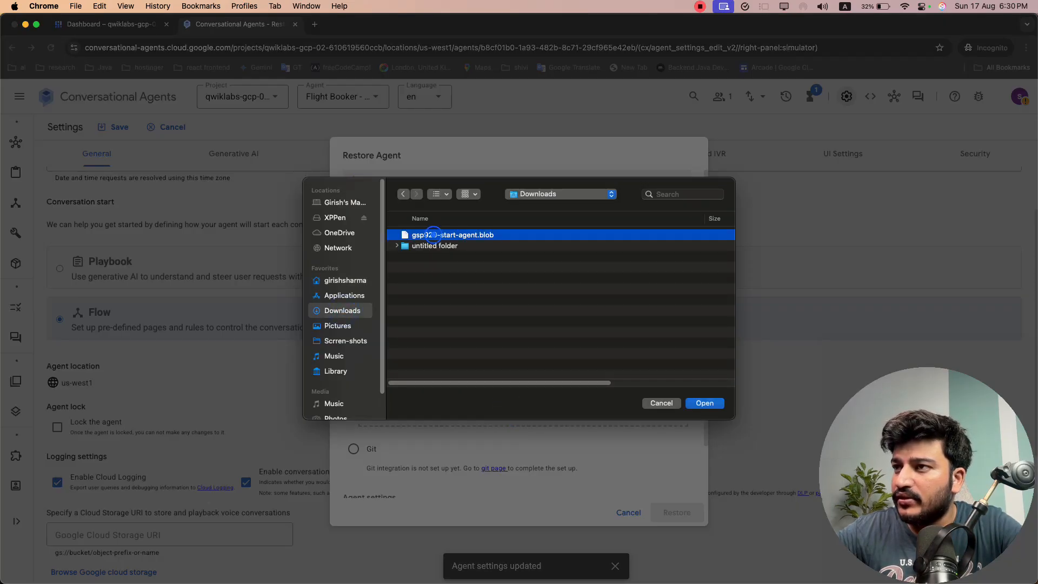
{"action": "left_click", "coordinate": [707, 403]}
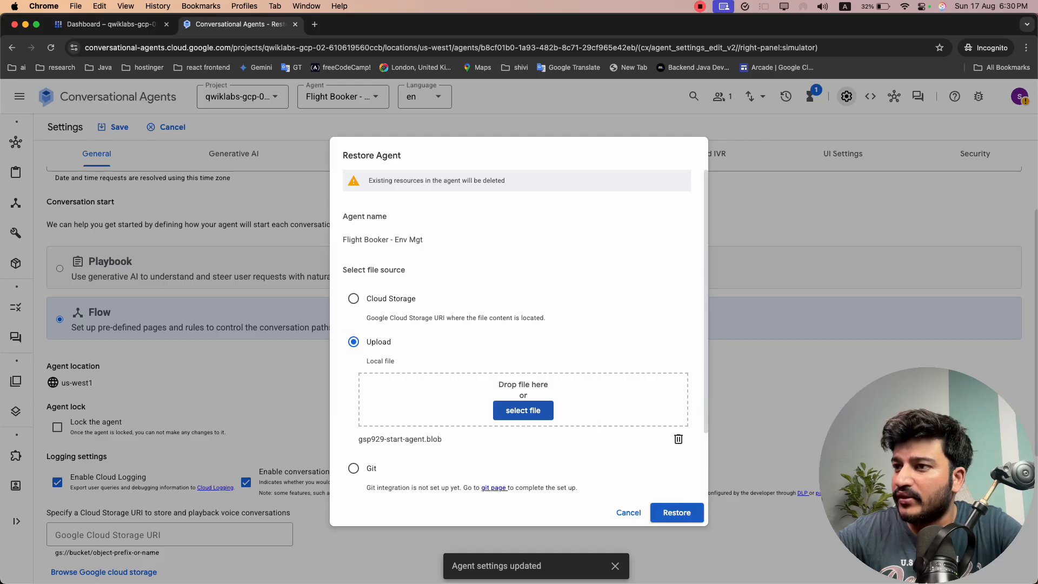
{"action": "left_click", "coordinate": [687, 512]}
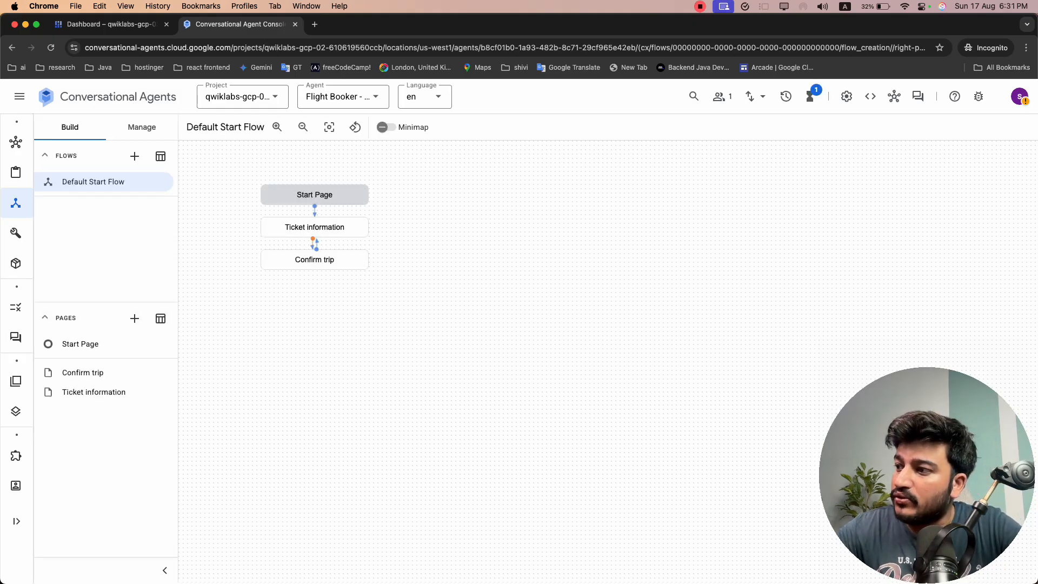
Run the lab's progress check for Importing a .blob virtual agent file
{"action": "key", "text": "super+grave"}
{"action": "scroll", "coordinate": [323, 270], "scroll_direction": "down", "scroll_amount": 2}
{"action": "left_click", "coordinate": [268, 424]}
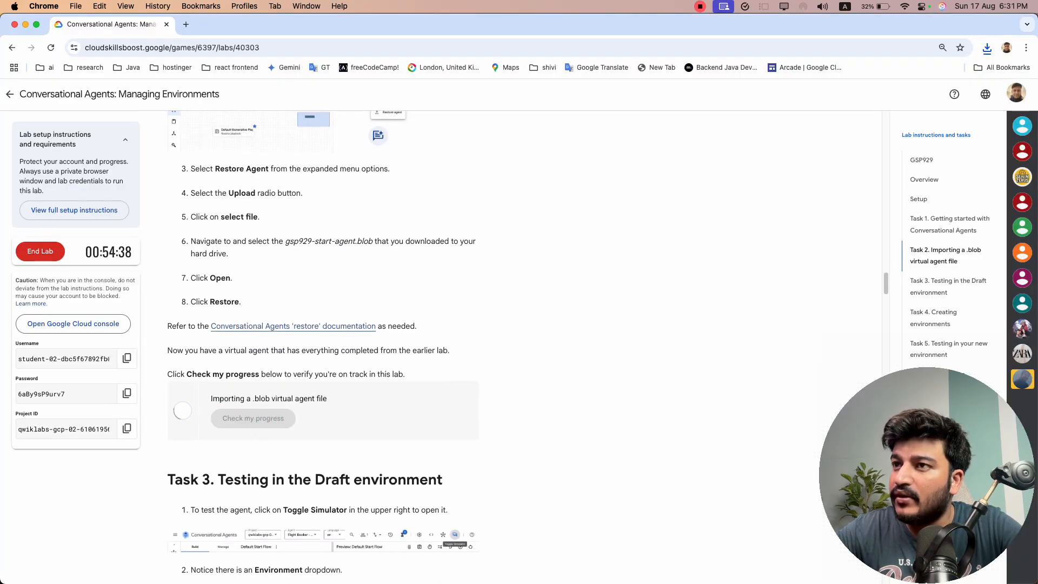
{"action": "scroll", "coordinate": [324, 346], "scroll_direction": "down", "scroll_amount": 2}
{"action": "key", "text": "super+grave"}
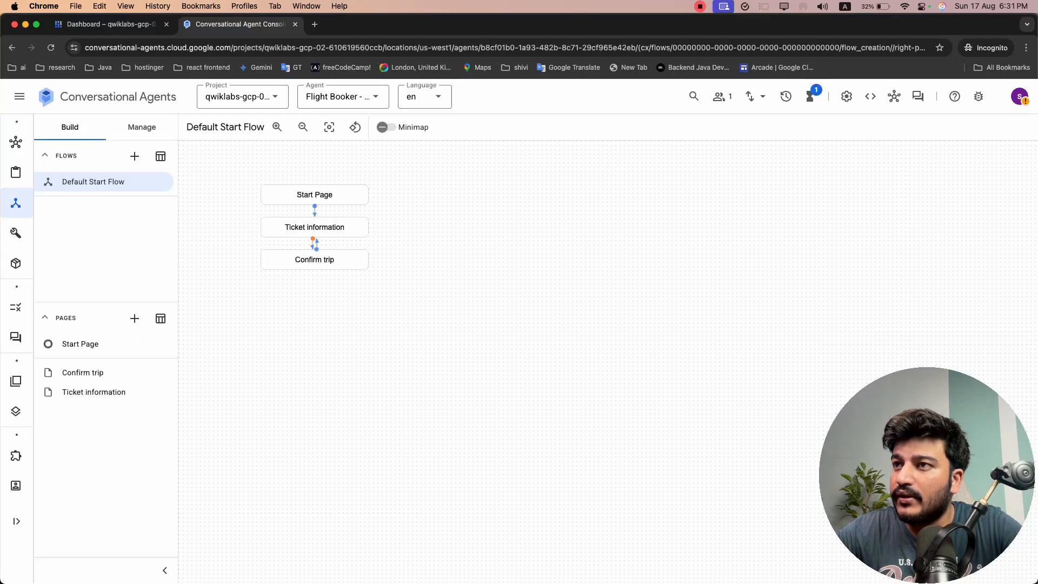
{"action": "key", "text": "super+grave"}
Read the Task 3 instructions and open the simulator for the restored agent's Default Start Flow
{"action": "scroll", "coordinate": [322, 346], "scroll_direction": "down", "scroll_amount": 3}
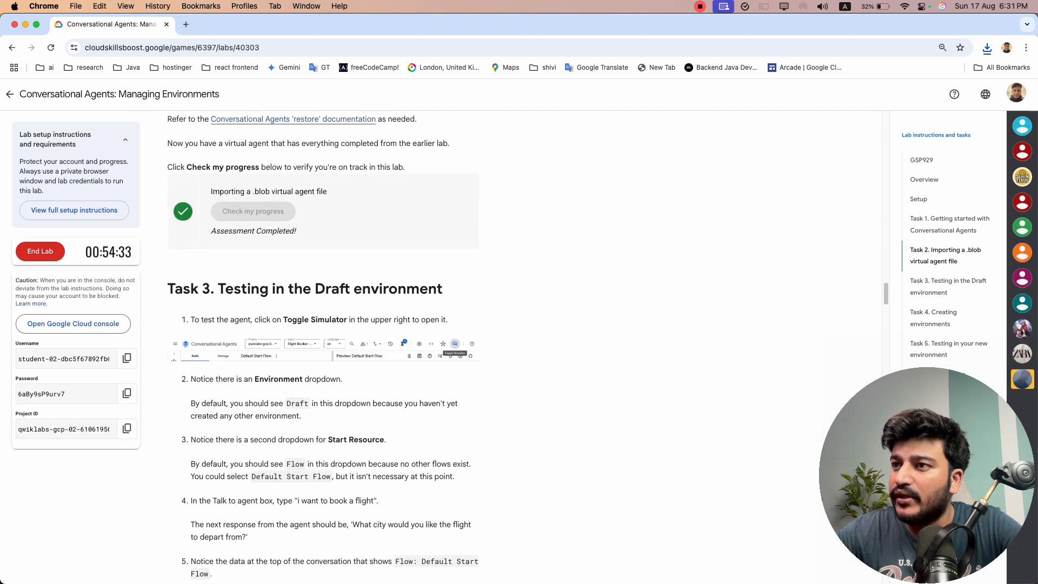
{"action": "scroll", "coordinate": [323, 346], "scroll_direction": "down", "scroll_amount": 1}
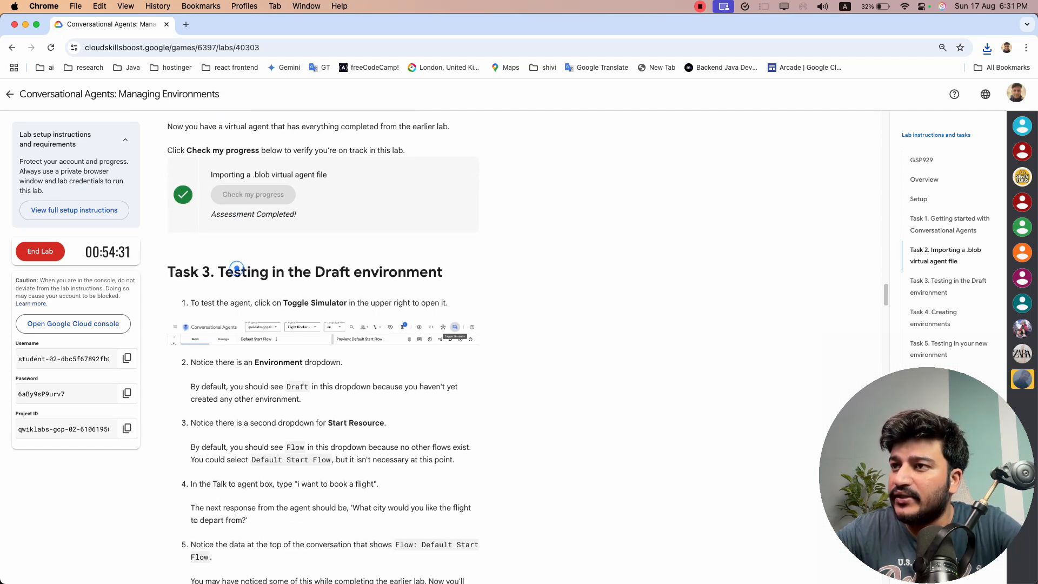
{"action": "scroll", "coordinate": [383, 275], "scroll_direction": "down", "scroll_amount": 3}
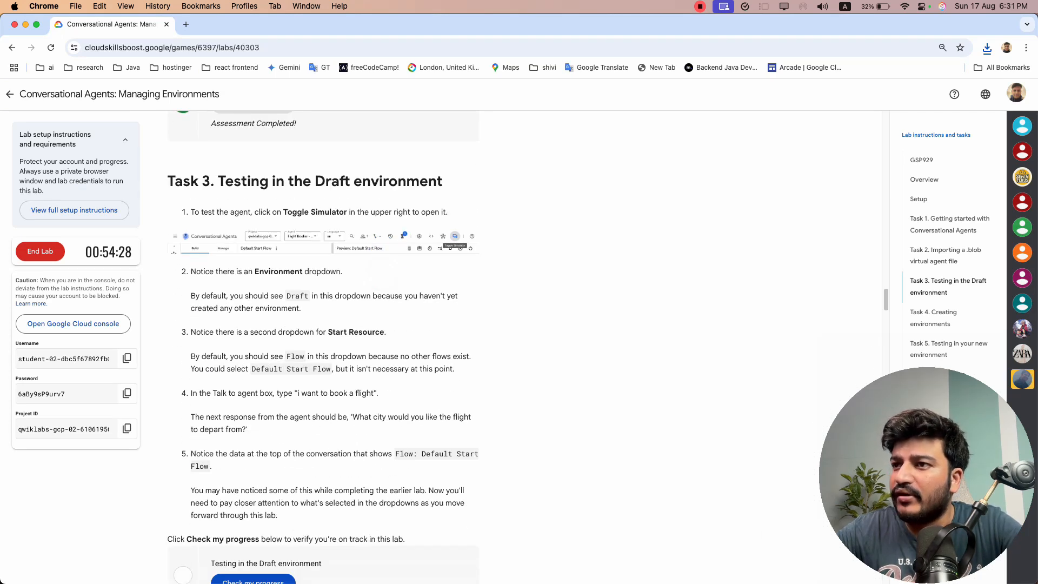
{"action": "scroll", "coordinate": [383, 275], "scroll_direction": "down", "scroll_amount": 4}
{"action": "scroll", "coordinate": [382, 274], "scroll_direction": "up", "scroll_amount": 1}
{"action": "key", "text": "super+grave"}
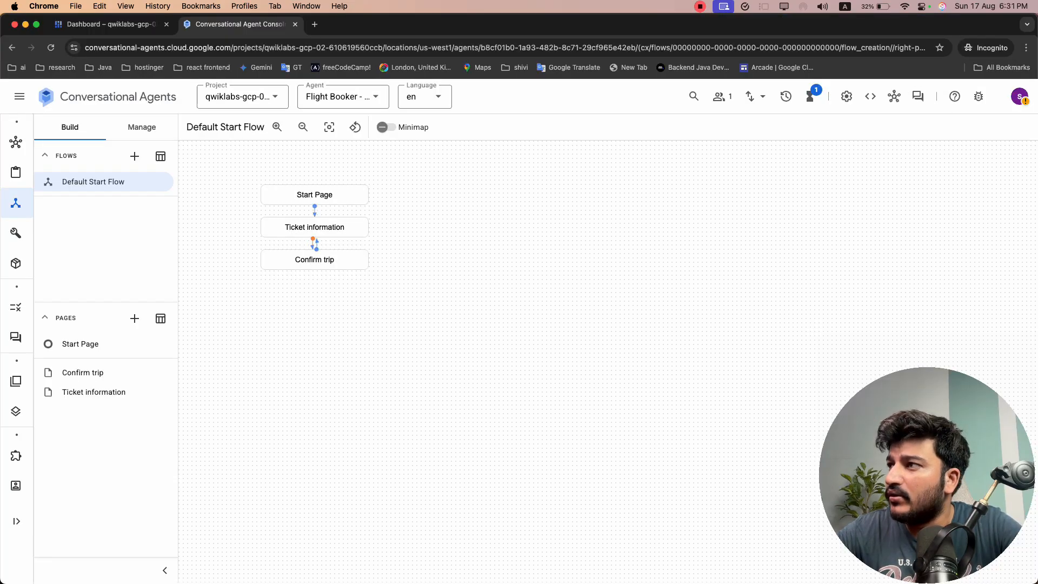
{"action": "left_click", "coordinate": [917, 96]}
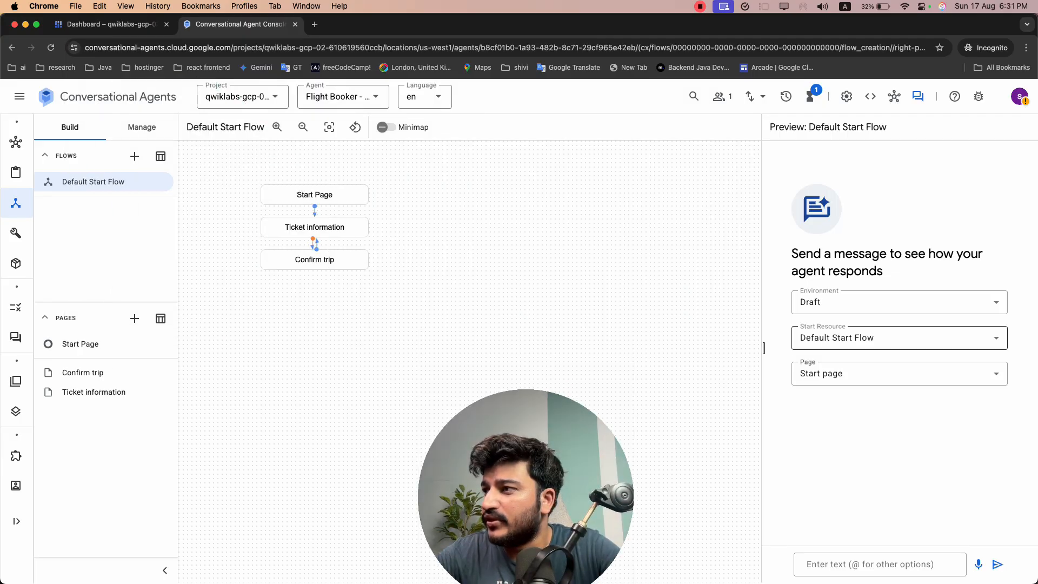
Compare the simulator's Environment, Start Resource and Page selections with the Task 3 instructions
{"action": "left_click", "coordinate": [856, 292]}
{"action": "left_click", "coordinate": [856, 291]}
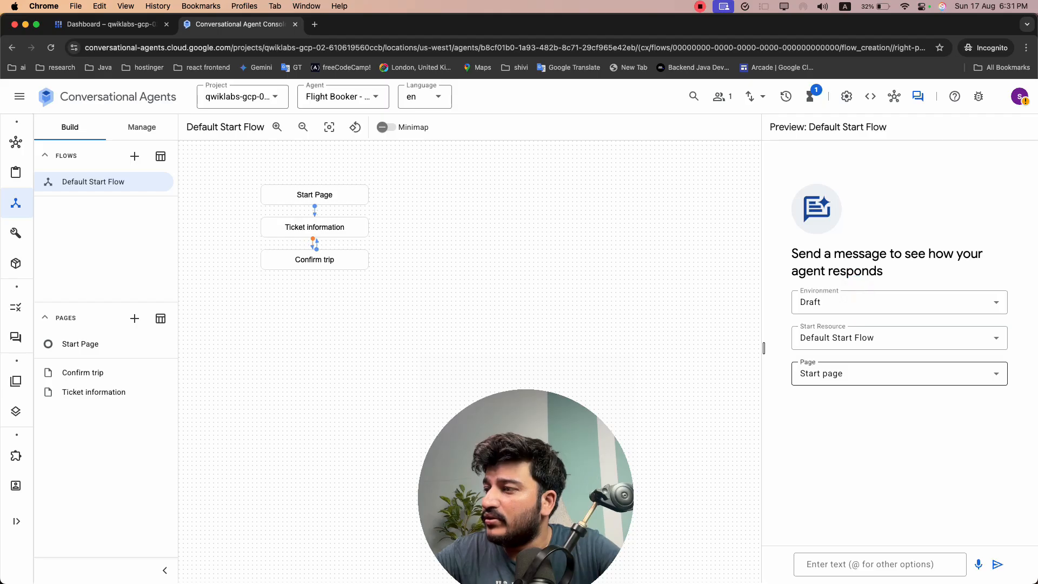
{"action": "left_click", "coordinate": [861, 382]}
{"action": "left_click", "coordinate": [757, 393]}
{"action": "left_click", "coordinate": [839, 342]}
{"action": "left_click", "coordinate": [838, 407]}
{"action": "key", "text": "super+grave"}
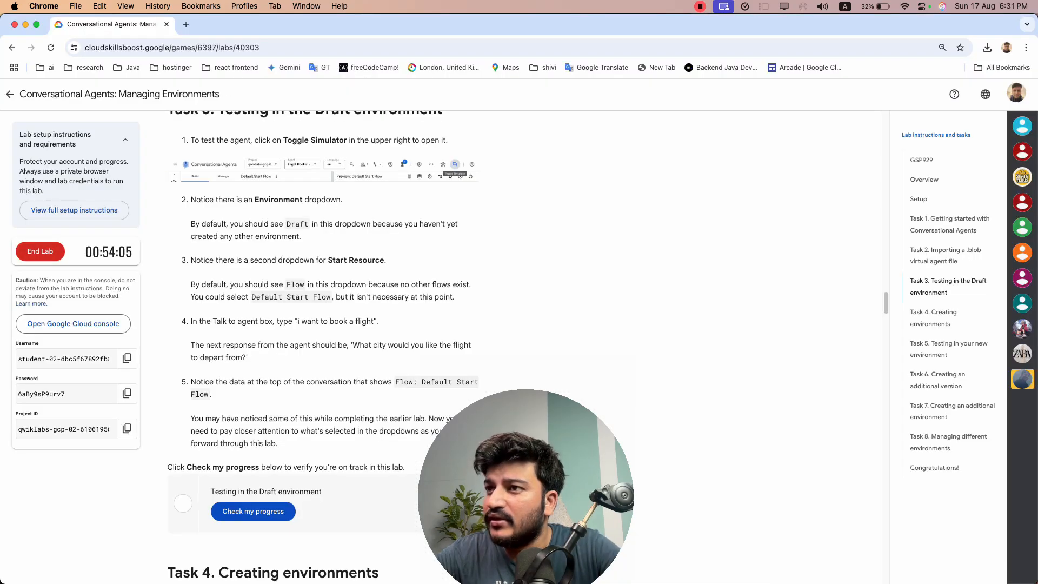
{"action": "left_click_drag", "start_coordinate": [252, 297], "coordinate": [455, 296]}
{"action": "left_click", "coordinate": [278, 336]}
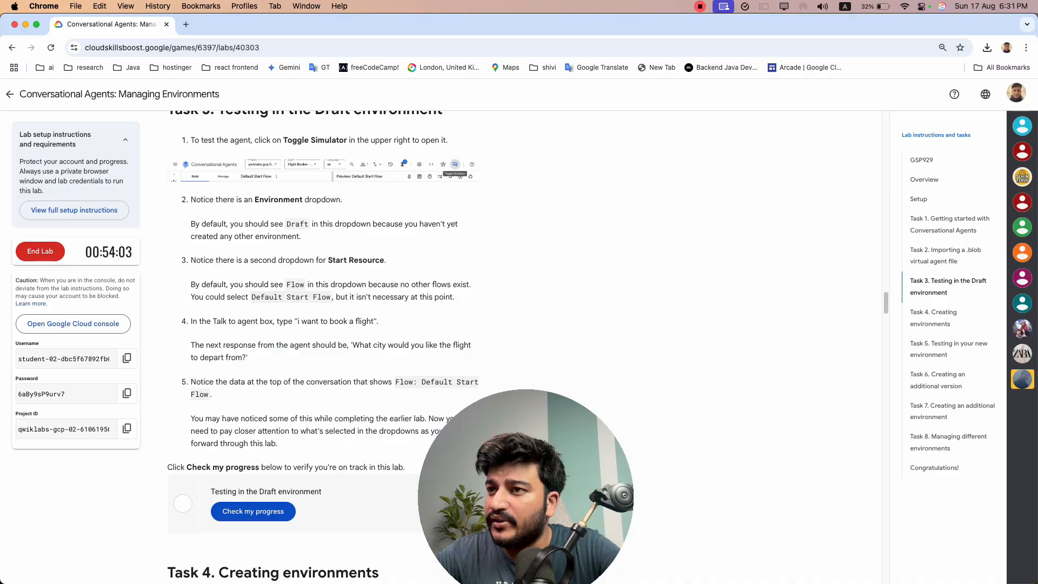
Copy the test phrase from the Task 3 instructions and send "i want to book a flight" to the agent in the simulator
{"action": "left_click_drag", "start_coordinate": [297, 321], "coordinate": [373, 321]}
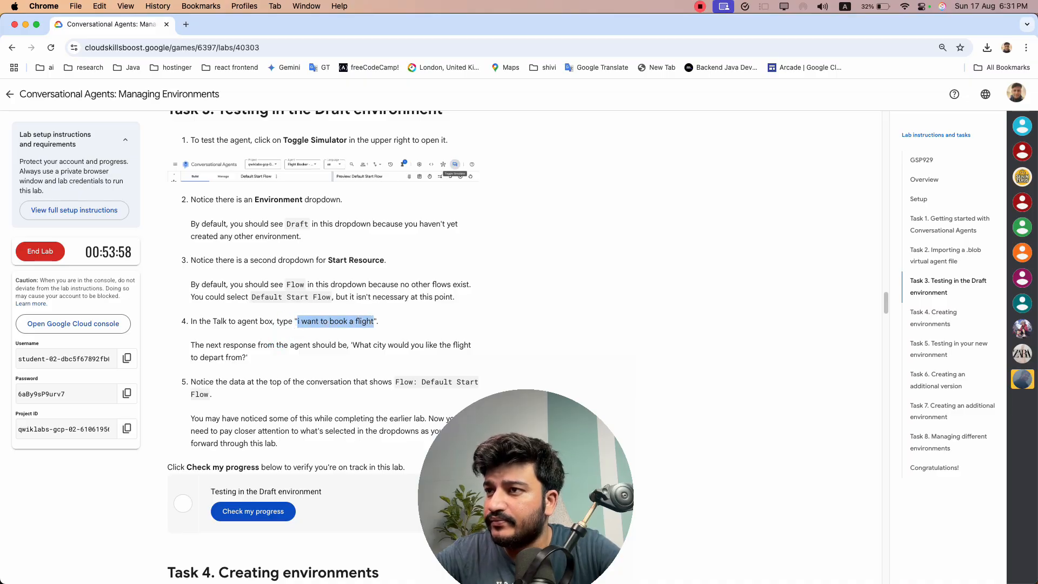
{"action": "key", "text": "super+c"}
{"action": "key", "text": "super+grave"}
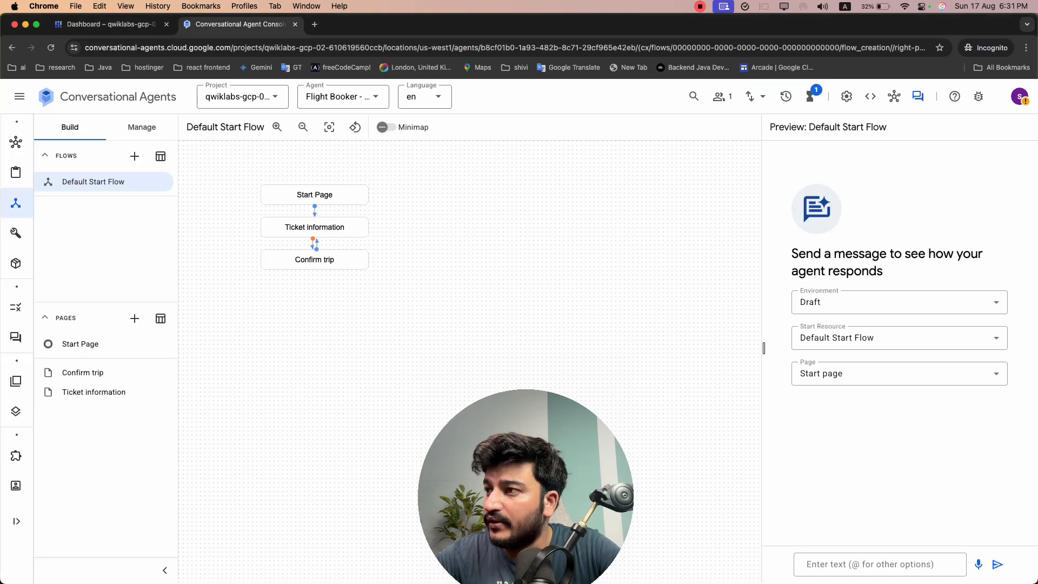
{"action": "left_click", "coordinate": [823, 562]}
{"action": "key", "text": "super+v"}
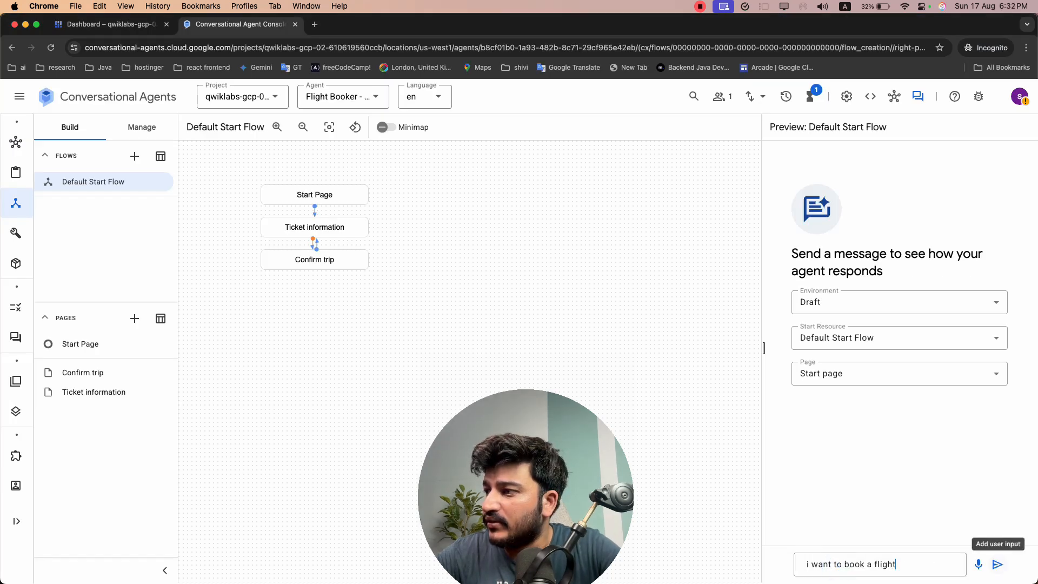
{"action": "left_click", "coordinate": [997, 564]}
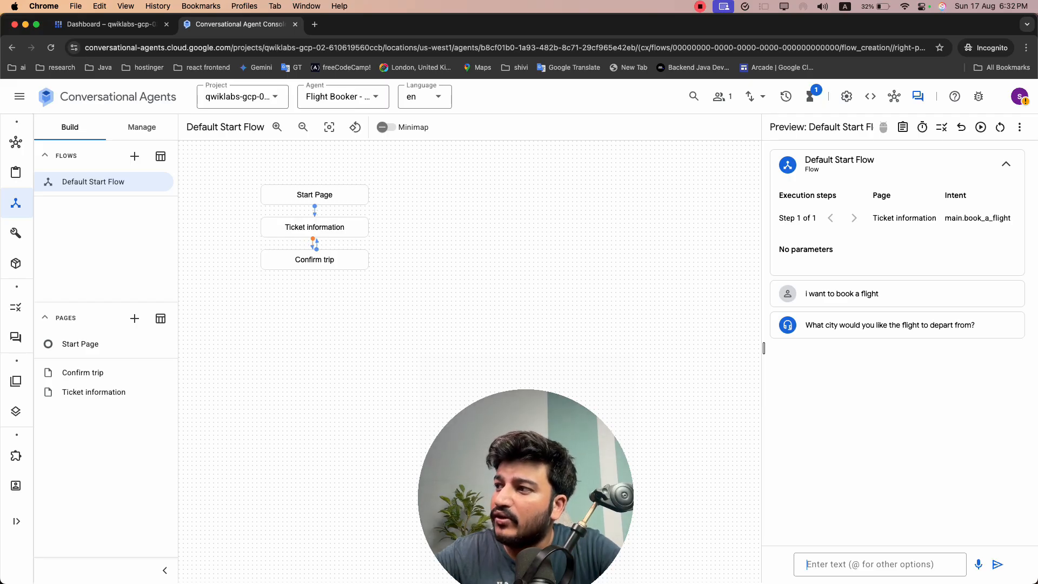
Run the lab's progress check for Testing in the Draft environment
{"action": "key", "text": "super+grave"}
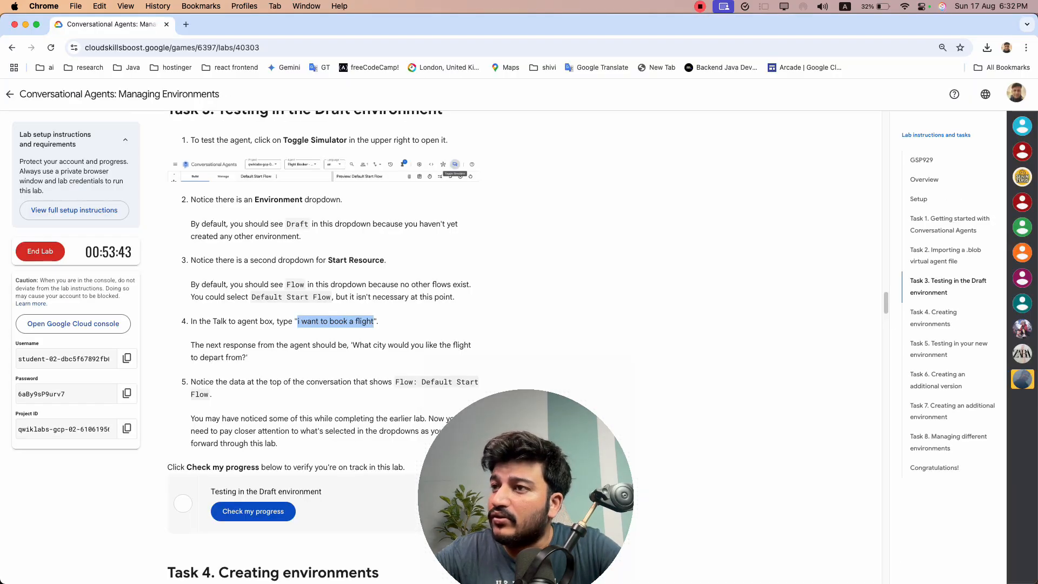
{"action": "left_click", "coordinate": [259, 510]}
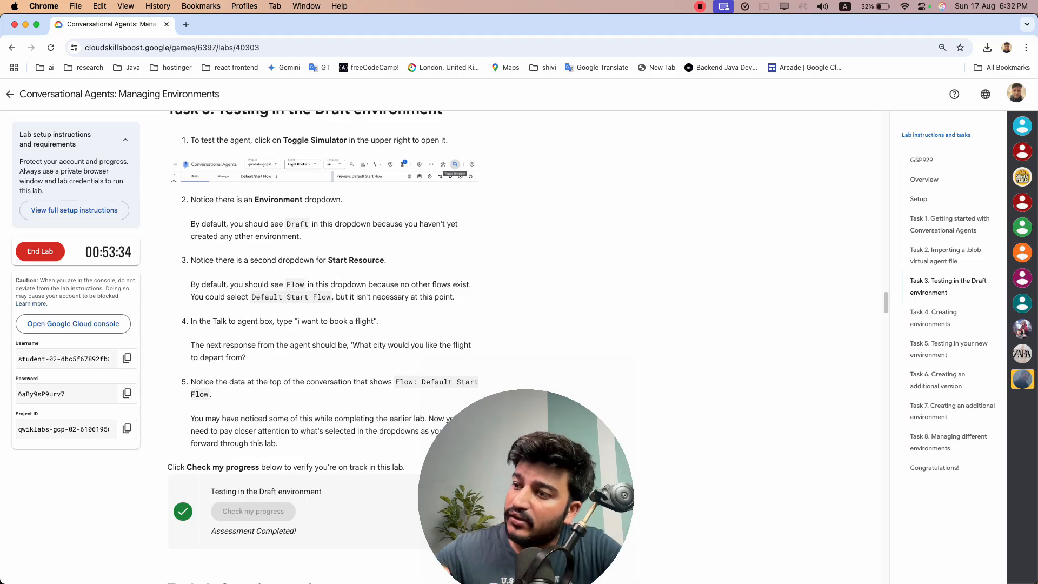
{"action": "scroll", "coordinate": [394, 344], "scroll_direction": "down", "scroll_amount": 1}
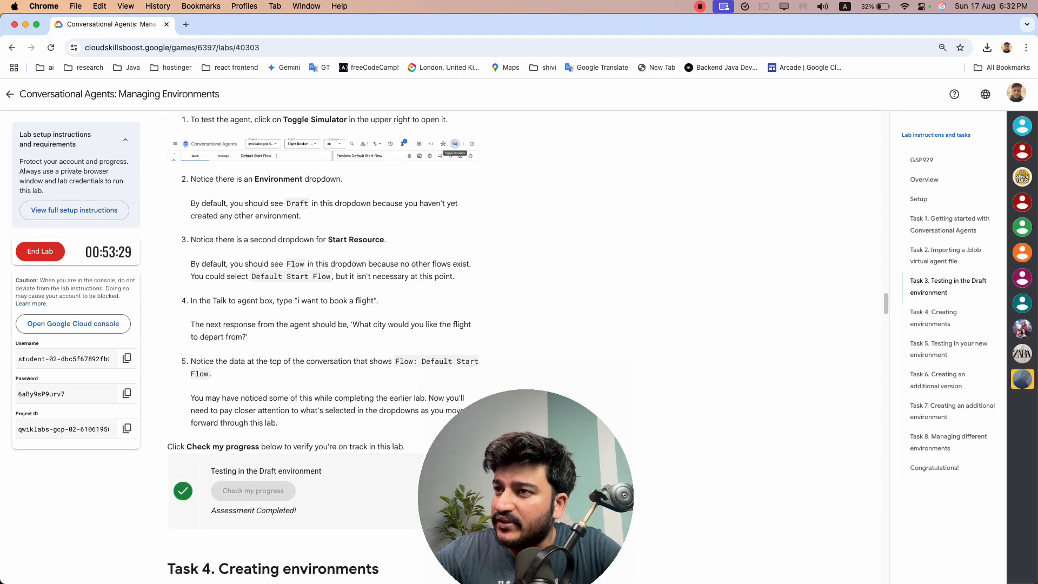
{"action": "left_click_drag", "start_coordinate": [297, 301], "coordinate": [358, 302]}
{"action": "left_click", "coordinate": [367, 313]}
Read the Task 4 instructions and start creating a custom environment for the agent
{"action": "scroll", "coordinate": [367, 313], "scroll_direction": "down", "scroll_amount": 7}
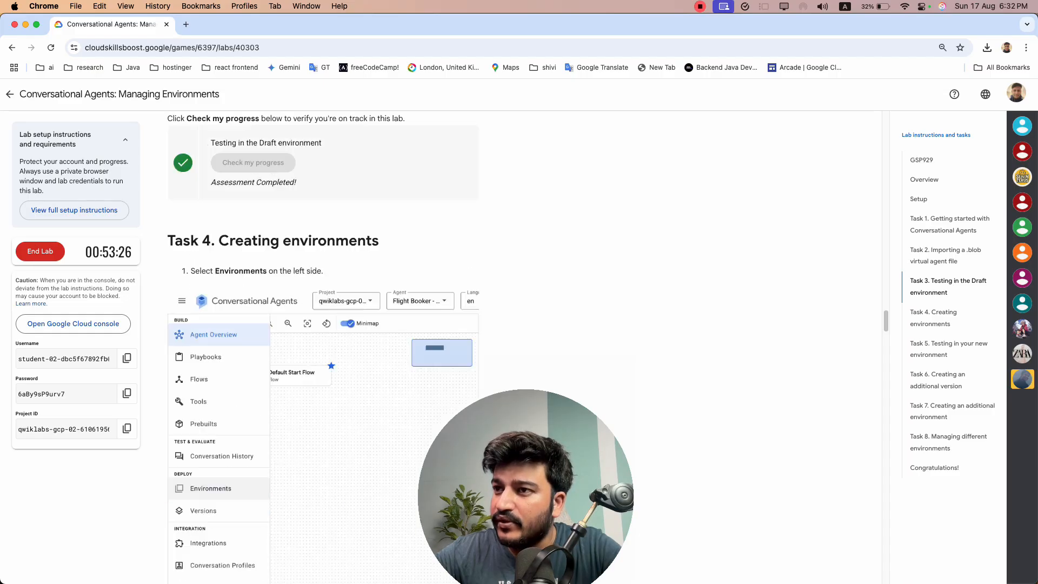
{"action": "left_click_drag", "start_coordinate": [227, 191], "coordinate": [348, 191]}
{"action": "left_click", "coordinate": [323, 228]}
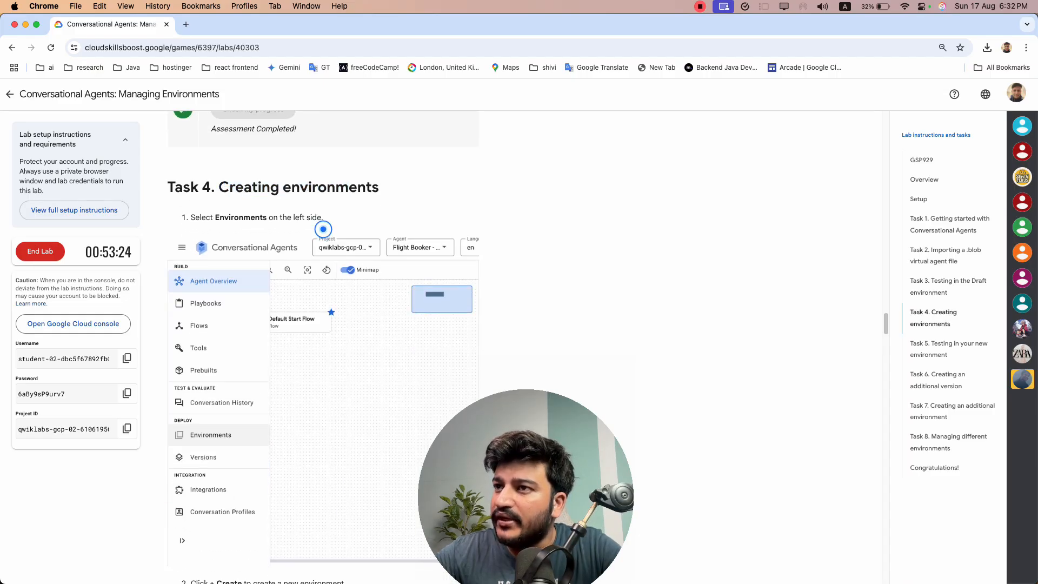
{"action": "scroll", "coordinate": [322, 229], "scroll_direction": "down", "scroll_amount": 4}
{"action": "key", "text": "super+grave"}
{"action": "mouse_move", "coordinate": [16, 454]}
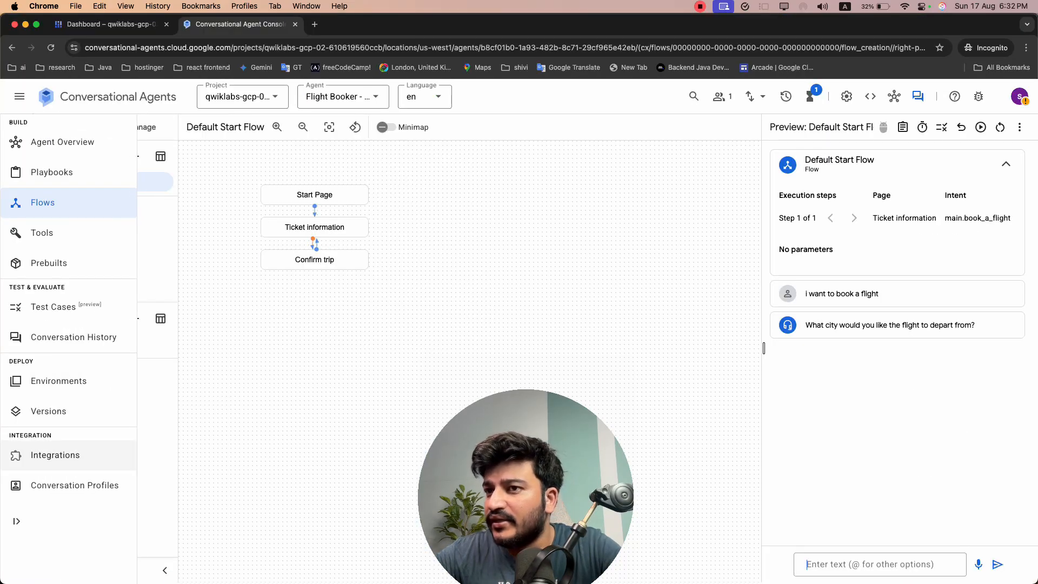
{"action": "left_click", "coordinate": [44, 385]}
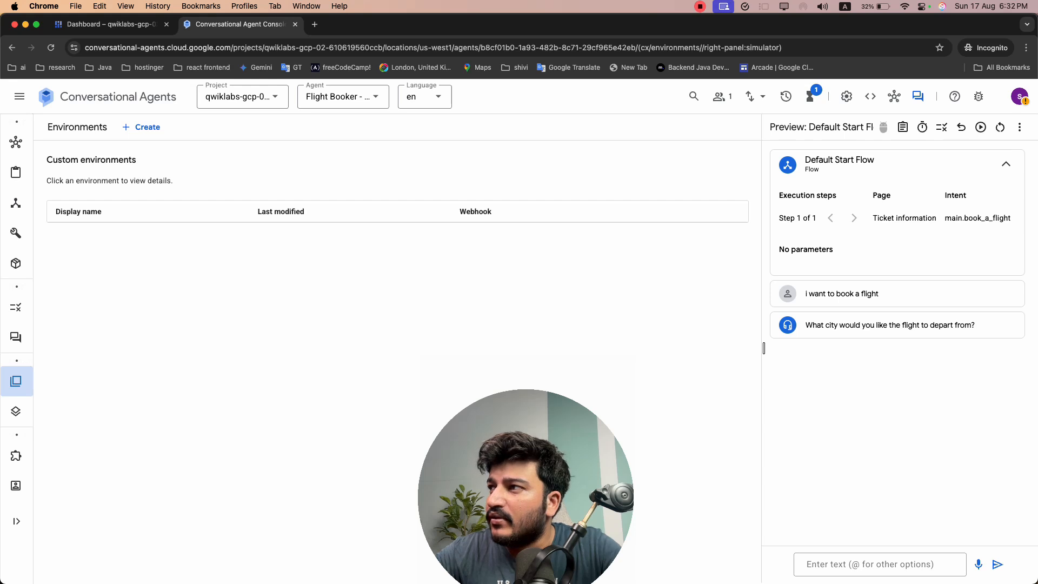
{"action": "left_click", "coordinate": [141, 126]}
Set the new environment's display name to QA
{"action": "left_click", "coordinate": [104, 187]}
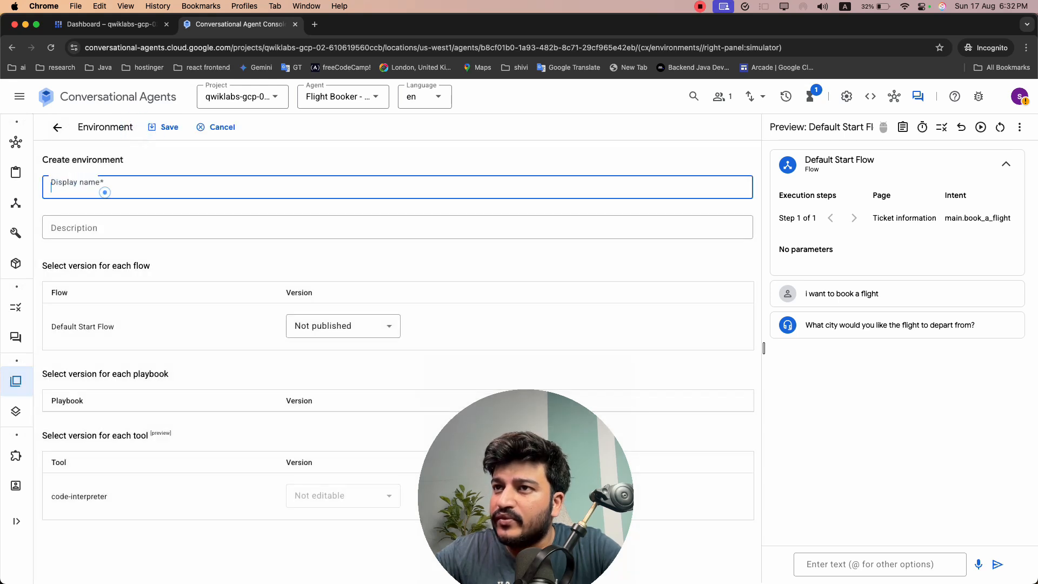
{"action": "key", "text": "super+grave"}
{"action": "key", "text": "super+grave"}
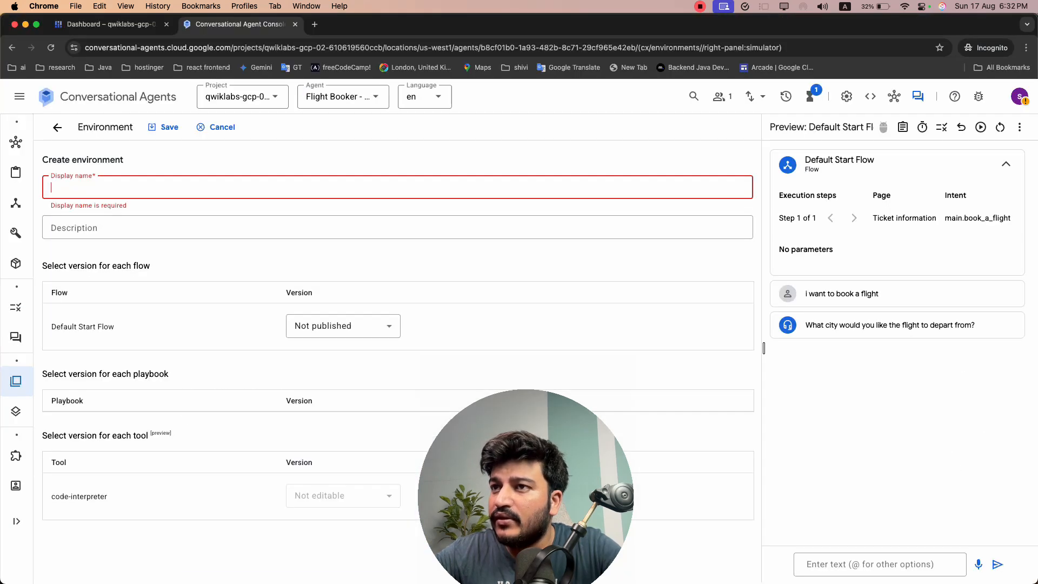
{"action": "left_click", "coordinate": [199, 189]}
{"action": "type", "text": "QA"}
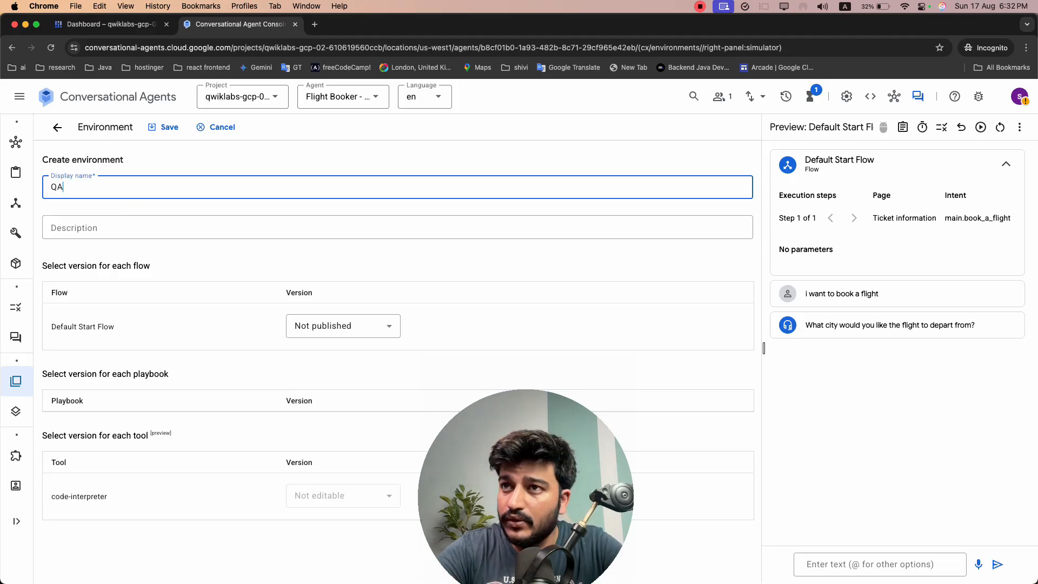
Check the version options for Default Start Flow and try to save the QA environment with the version Not published
{"action": "left_click", "coordinate": [317, 324]}
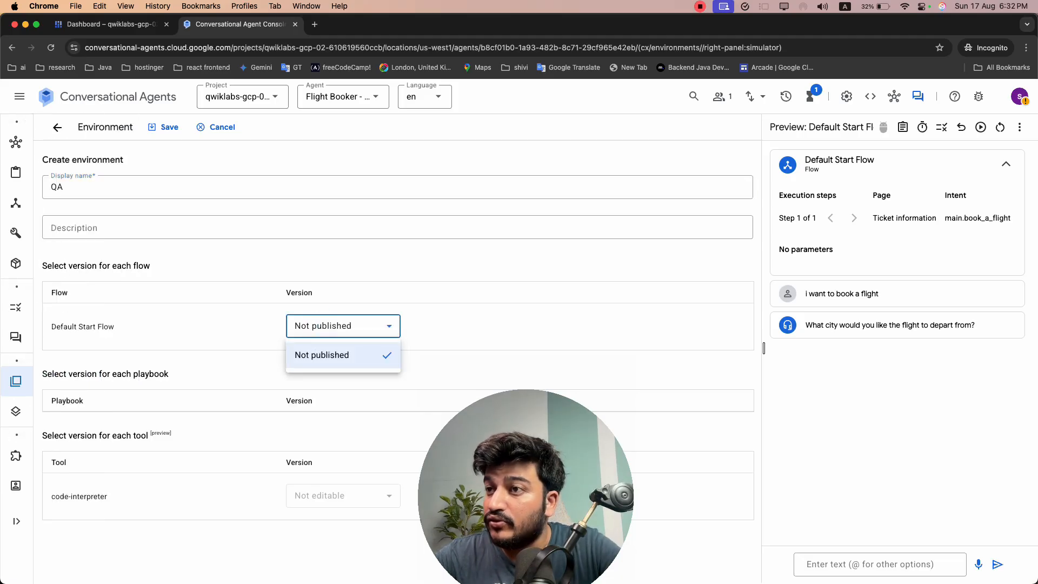
{"action": "left_click", "coordinate": [260, 302]}
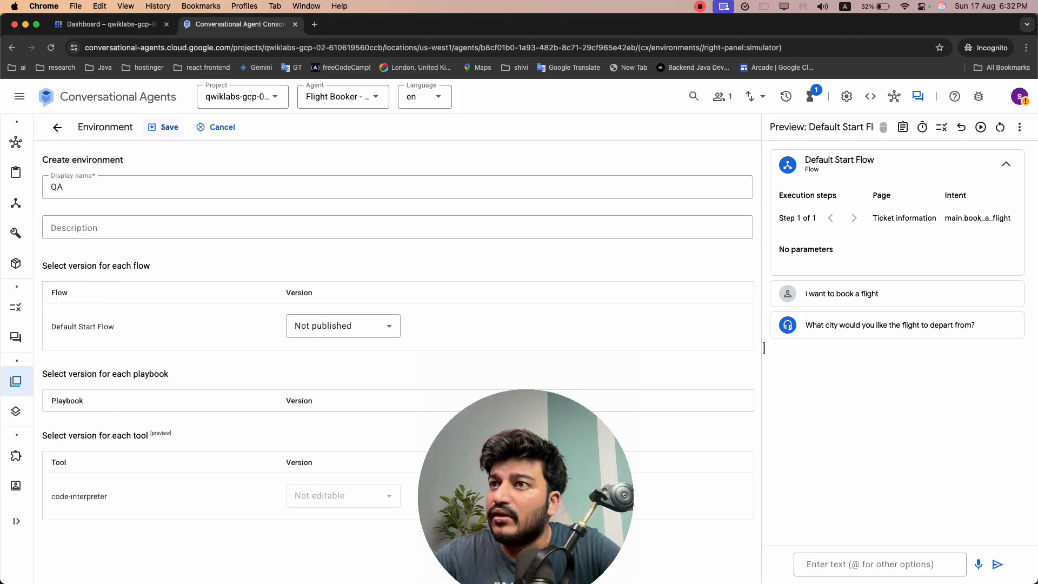
{"action": "left_click", "coordinate": [163, 127]}
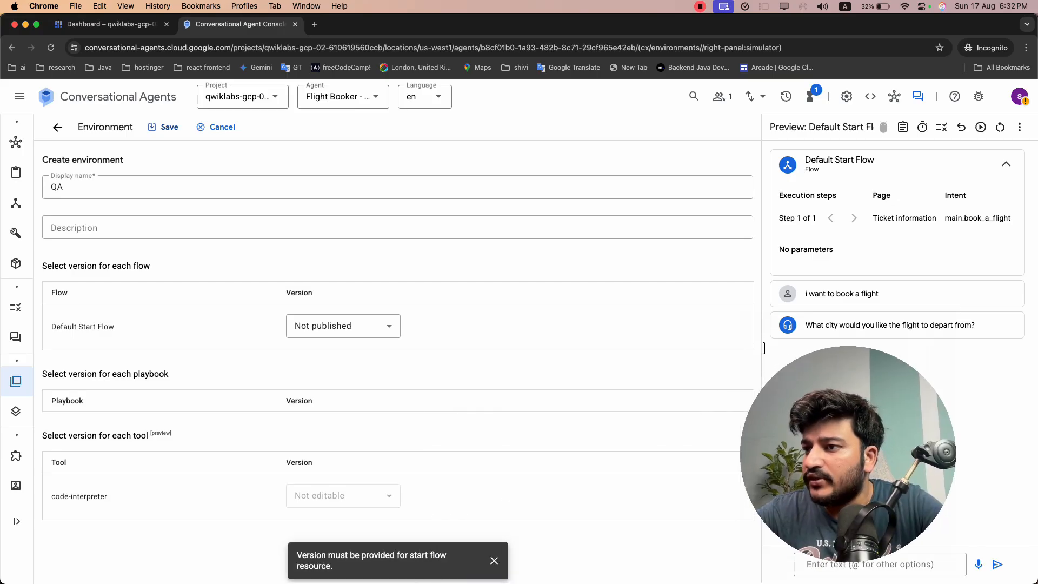
Read the lab's instructions on publishing a flow version and start creating a version of the Default Start Flow
{"action": "key", "text": "super+grave"}
{"action": "scroll", "coordinate": [323, 345], "scroll_direction": "down", "scroll_amount": 5}
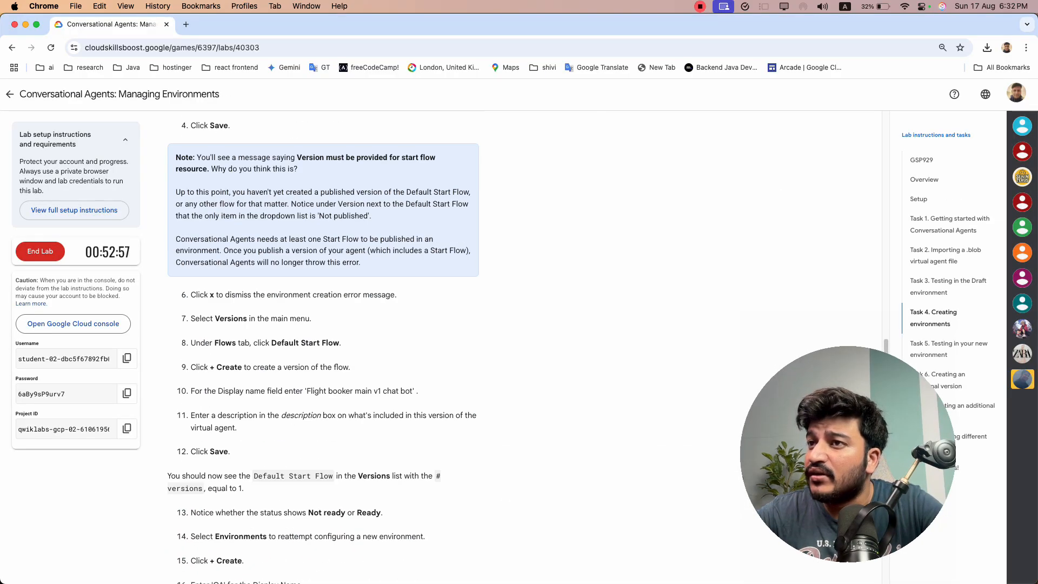
{"action": "key", "text": "super+grave"}
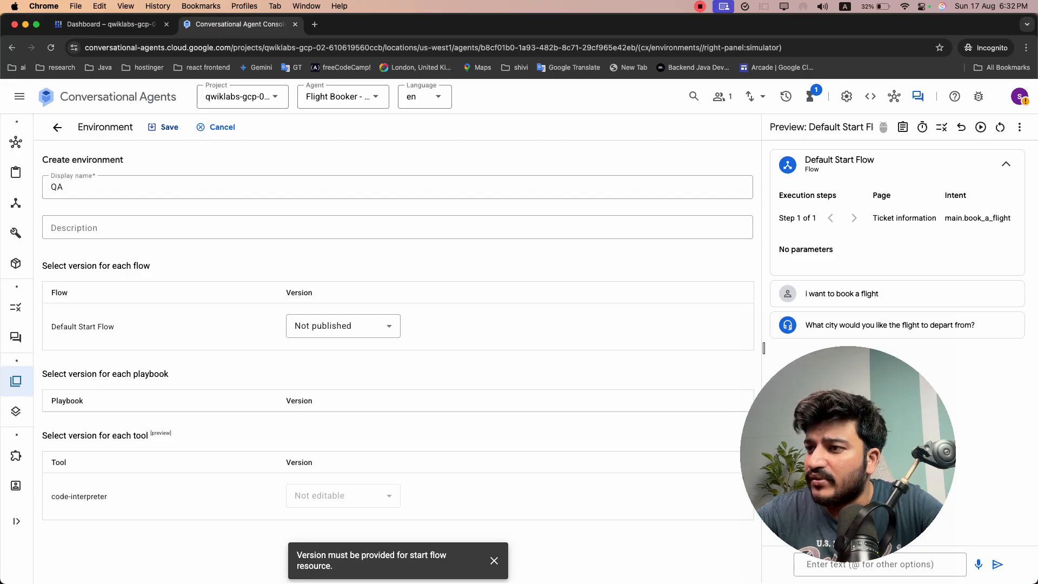
{"action": "left_click", "coordinate": [48, 410]}
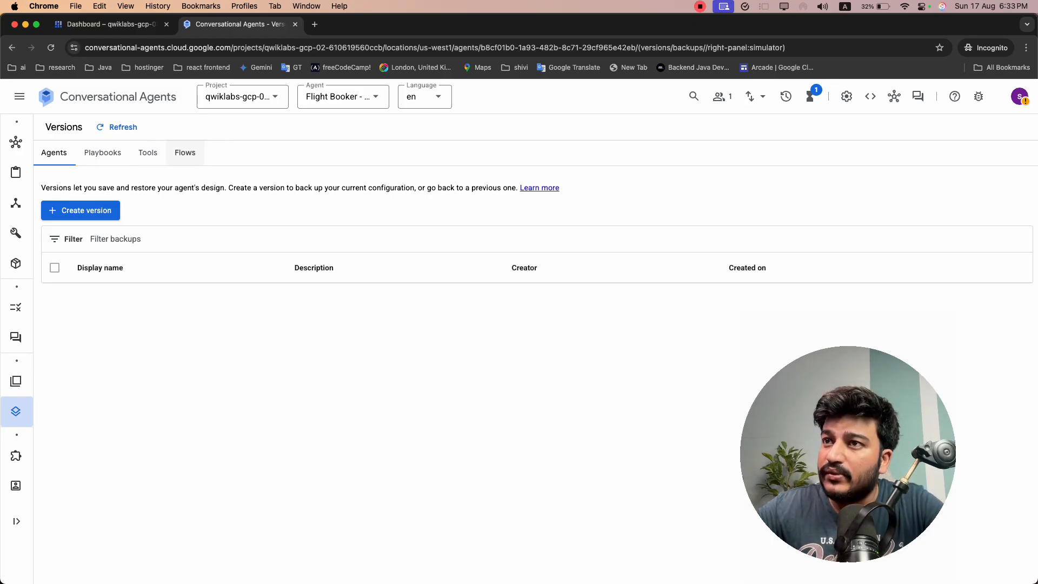
{"action": "left_click", "coordinate": [183, 153]}
{"action": "left_click", "coordinate": [145, 240]}
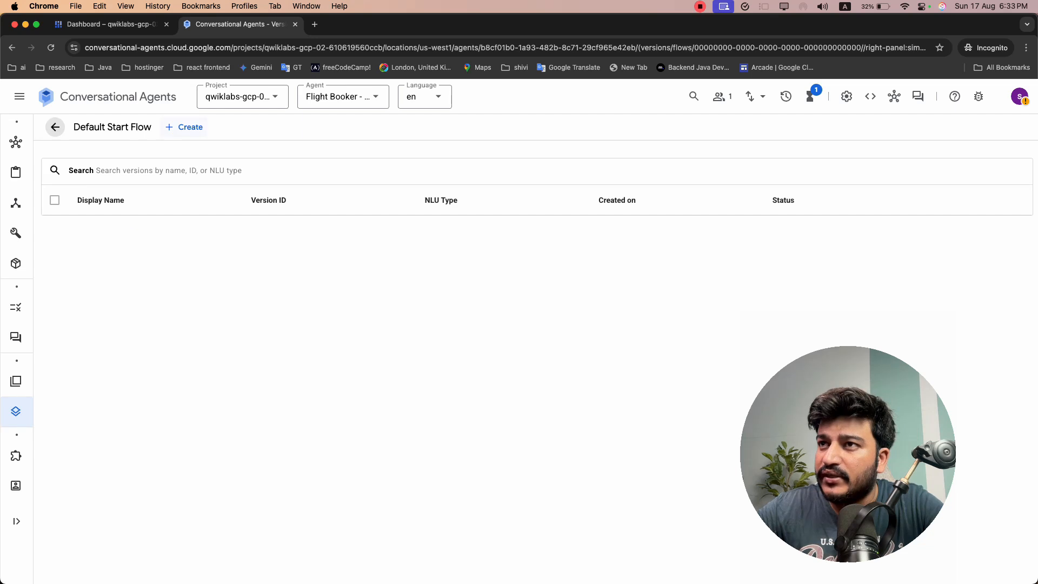
{"action": "left_click", "coordinate": [190, 126]}
{"action": "left_click", "coordinate": [412, 301]}
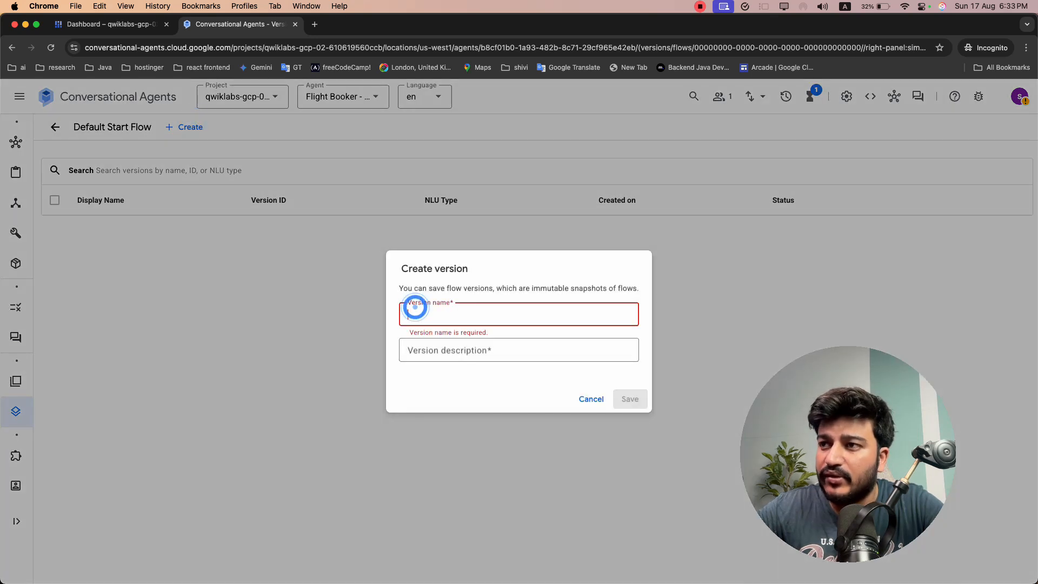
{"action": "type", "text": "v1"}
{"action": "left_click", "coordinate": [449, 349]}
Copy the version name from the lab instructions and set the new version's name to Flight booker main v1 chat bot
{"action": "key", "text": "super+grave"}
{"action": "left_click", "coordinate": [336, 347]}
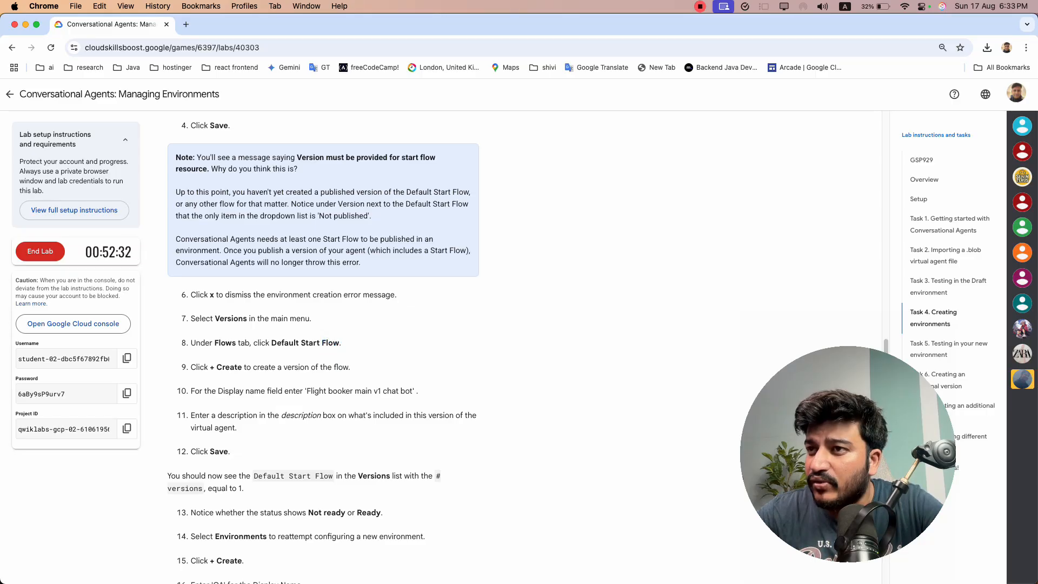
{"action": "scroll", "coordinate": [323, 346], "scroll_direction": "down", "scroll_amount": 2}
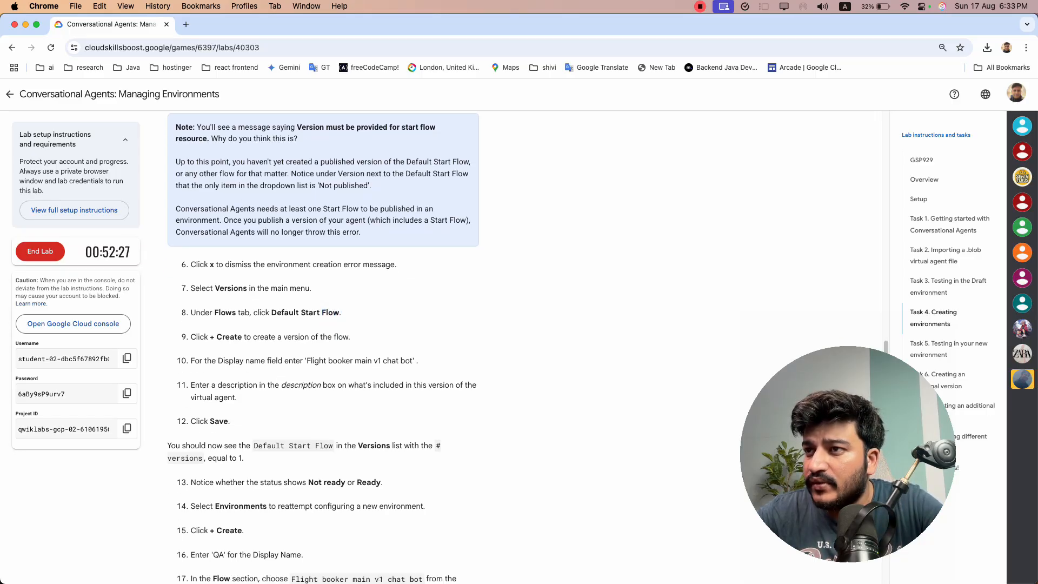
{"action": "mouse_move", "coordinate": [306, 361]}
{"action": "left_mouse_down"}
{"action": "mouse_move", "coordinate": [412, 360]}
{"action": "mouse_move", "coordinate": [306, 361]}
{"action": "left_mouse_up"}
{"action": "left_click", "coordinate": [413, 361]}
{"action": "key", "text": "super+c"}
{"action": "key", "text": "super+grave"}
{"action": "double_click", "coordinate": [430, 319]}
{"action": "key", "text": "super+v"}
Set the version description to "Its a basic default one" and save the version
{"action": "key", "text": "super+grave"}
{"action": "left_click", "coordinate": [314, 360]}
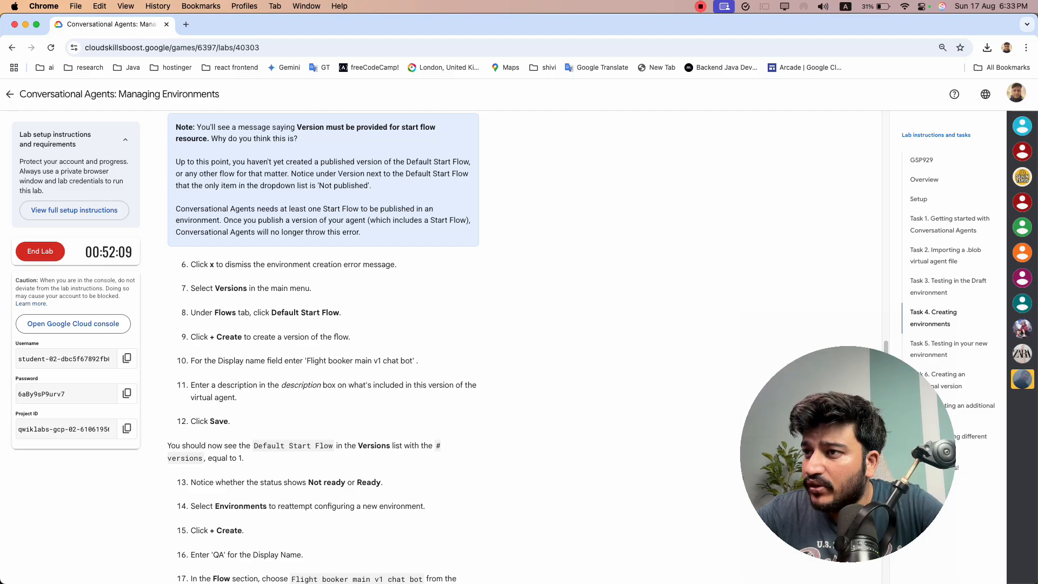
{"action": "key", "text": "super+grave"}
{"action": "left_click", "coordinate": [432, 347]}
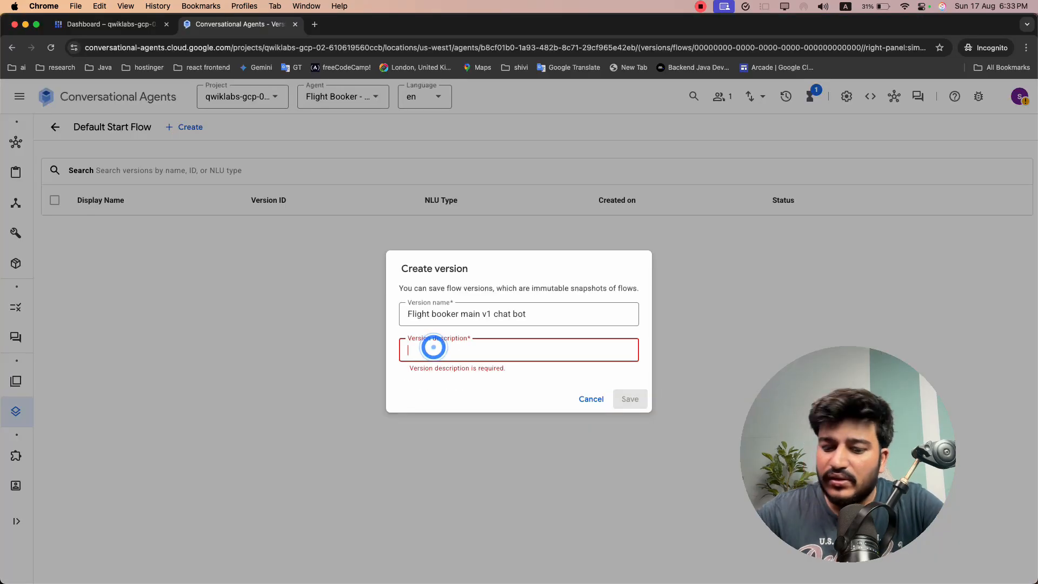
{"action": "type", "text": "Its a basic"}
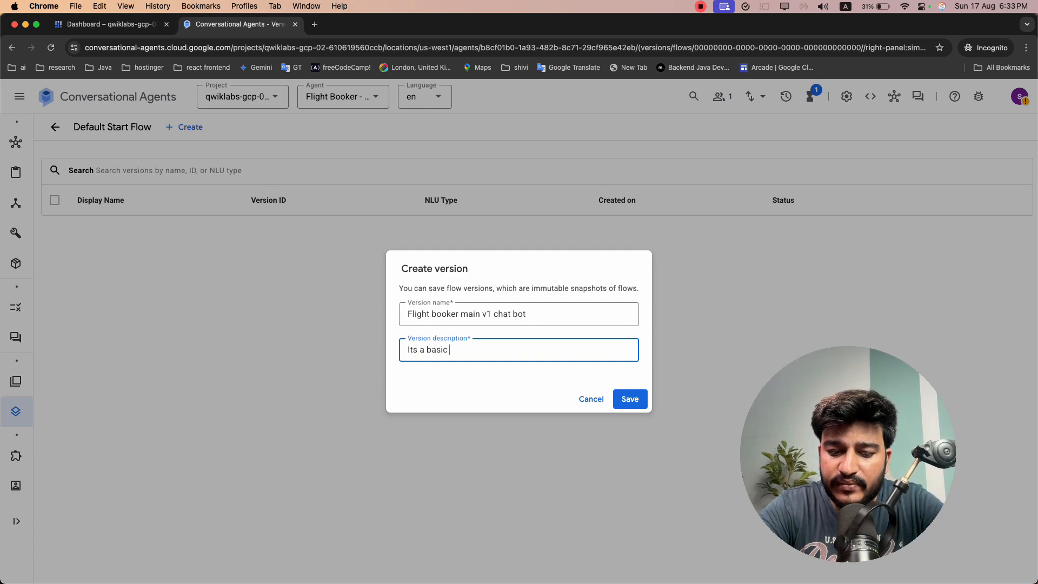
{"action": "type", "text": " defa"}
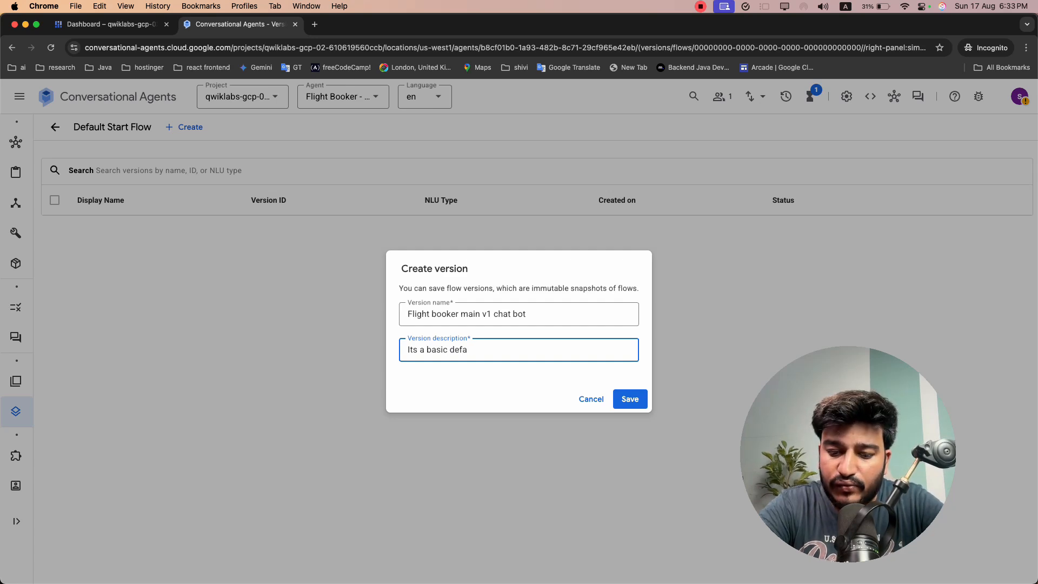
{"action": "type", "text": "ult one"}
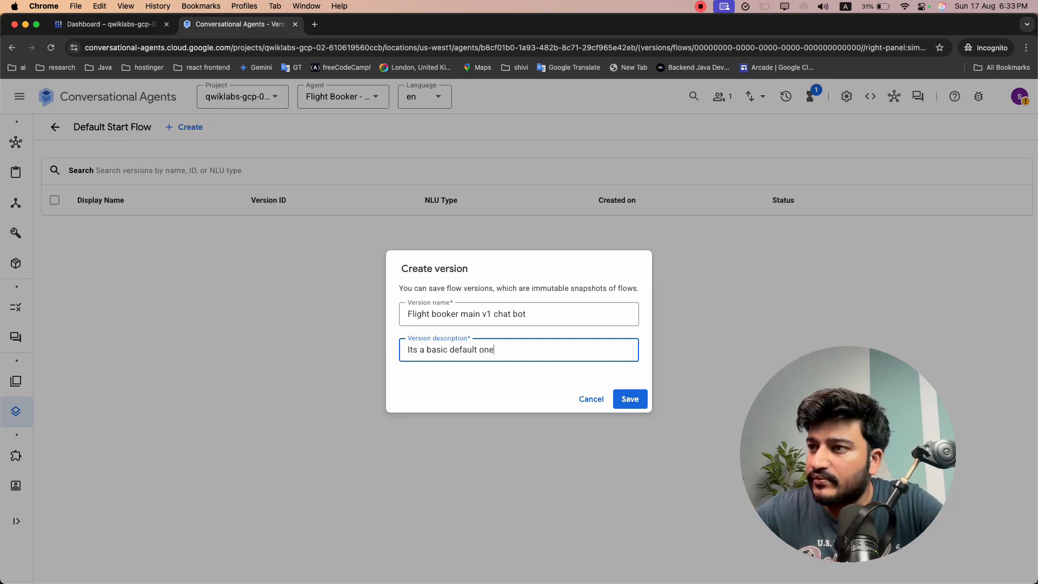
{"action": "left_click", "coordinate": [629, 399]}
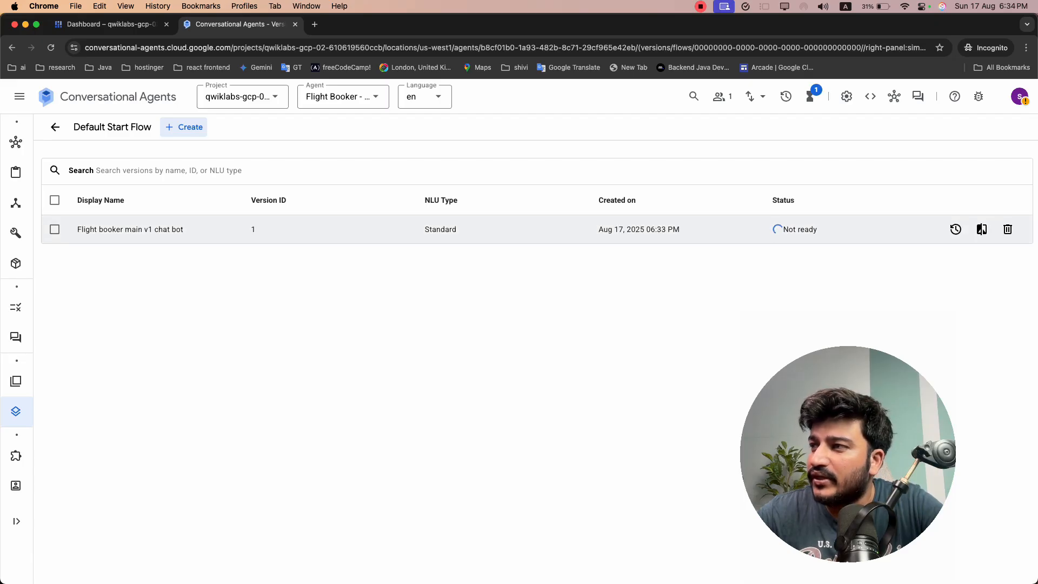
Check the running operations and reload the Default Start Flow's version list to monitor the new version's status
{"action": "key", "text": "super+r"}
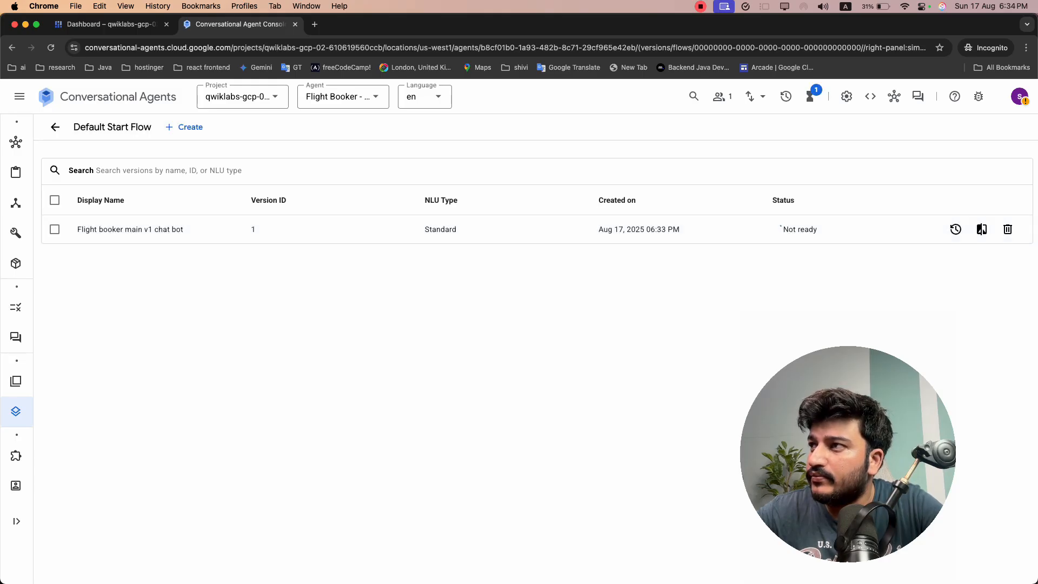
{"action": "left_click", "coordinate": [810, 97]}
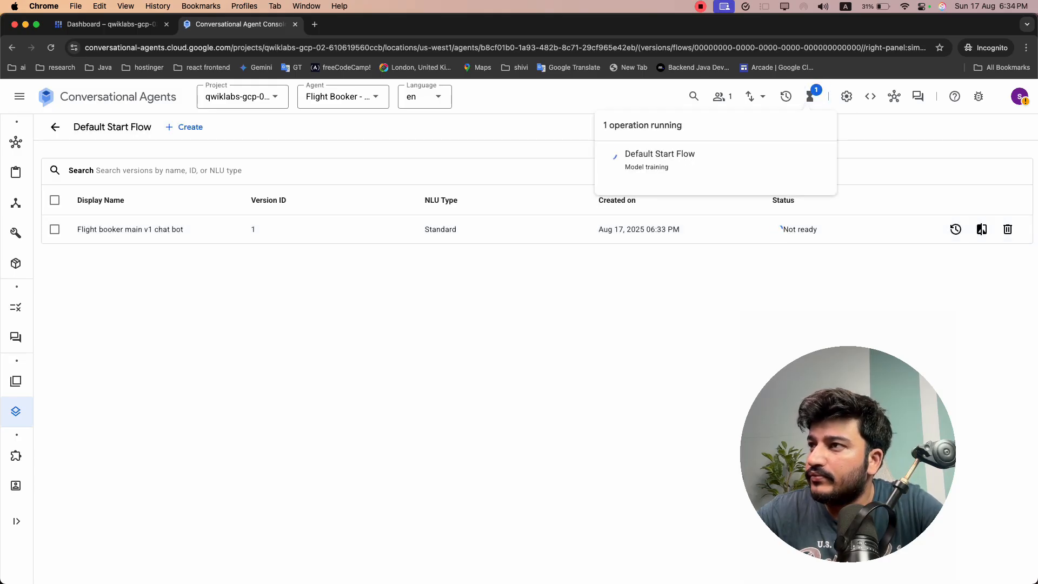
{"action": "left_click", "coordinate": [813, 157]}
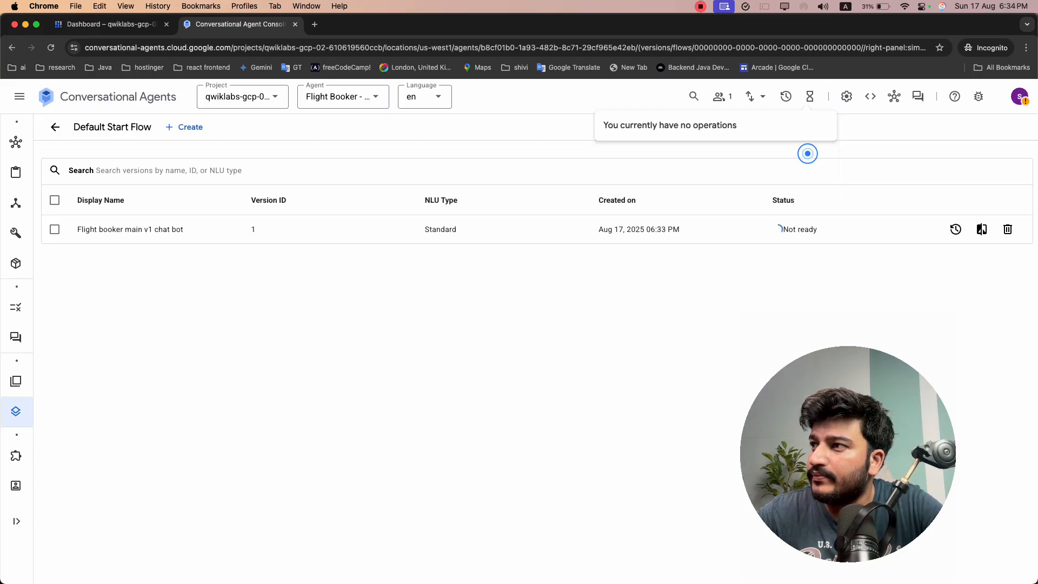
{"action": "left_click", "coordinate": [50, 48]}
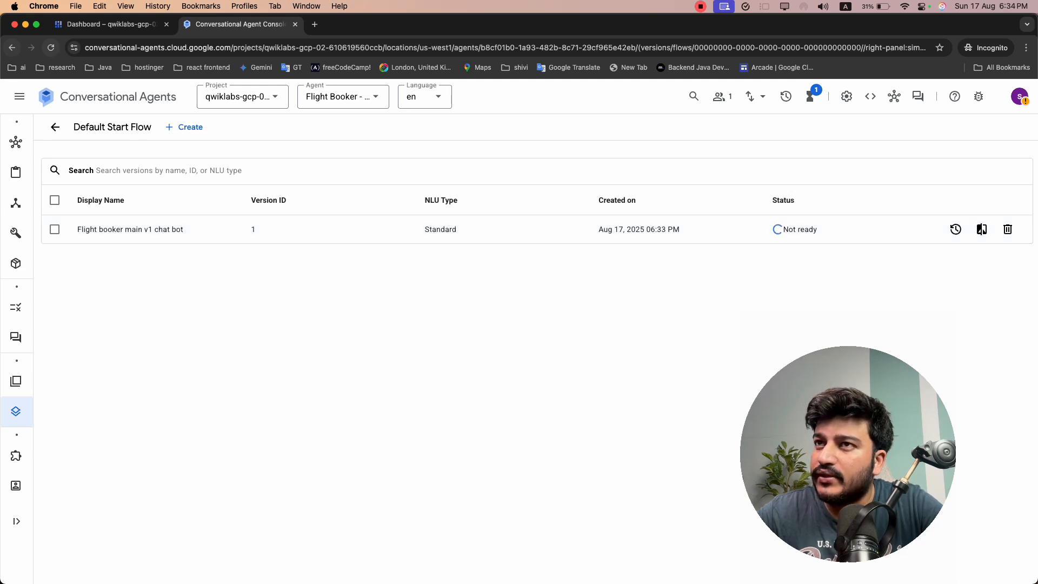
{"action": "left_click", "coordinate": [51, 48]}
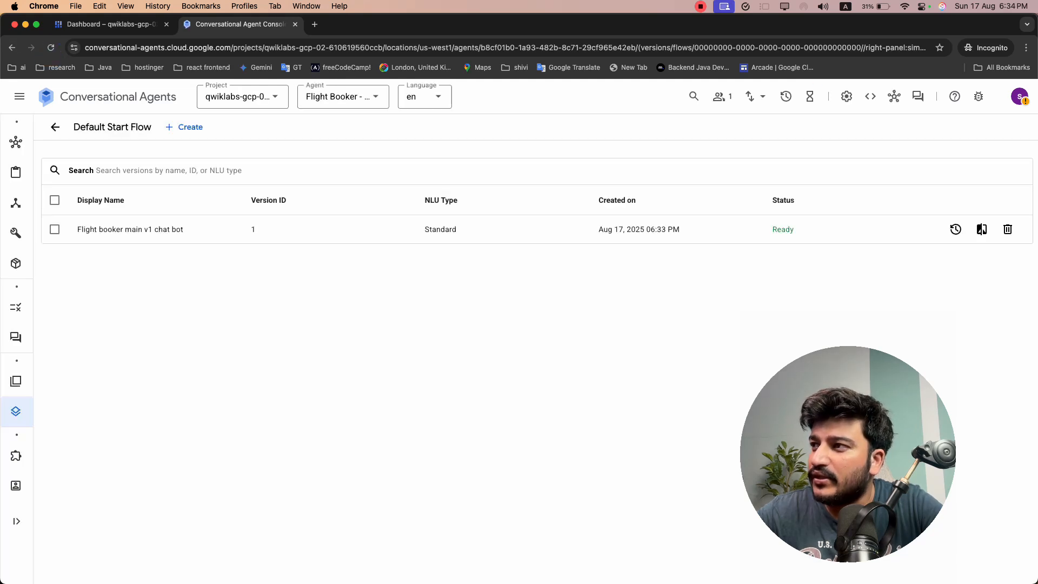
Return to the agent's environments and start creating a custom environment again
{"action": "mouse_move", "coordinate": [16, 378]}
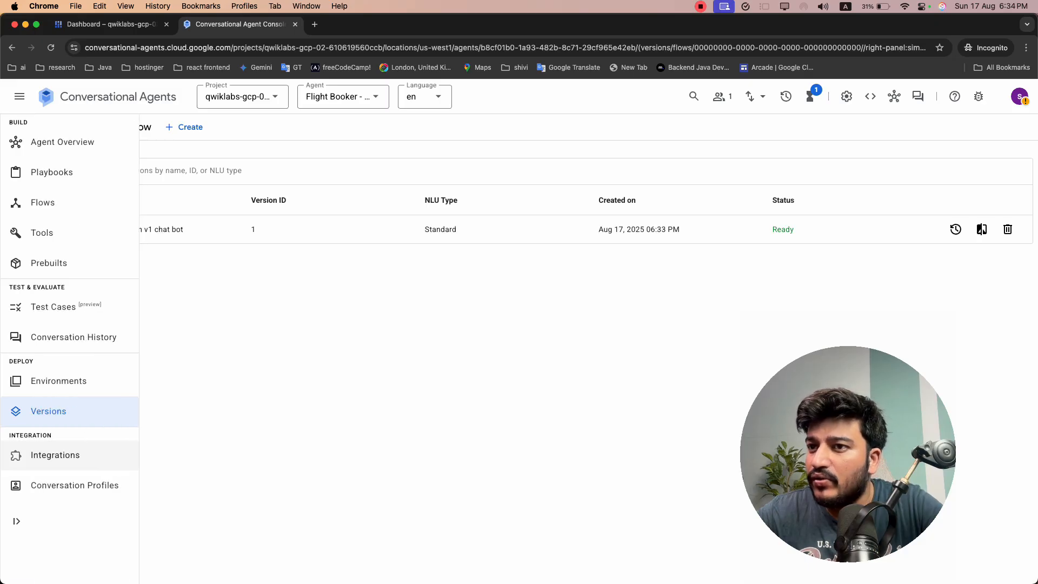
{"action": "left_click", "coordinate": [56, 373]}
{"action": "left_click", "coordinate": [130, 129]}
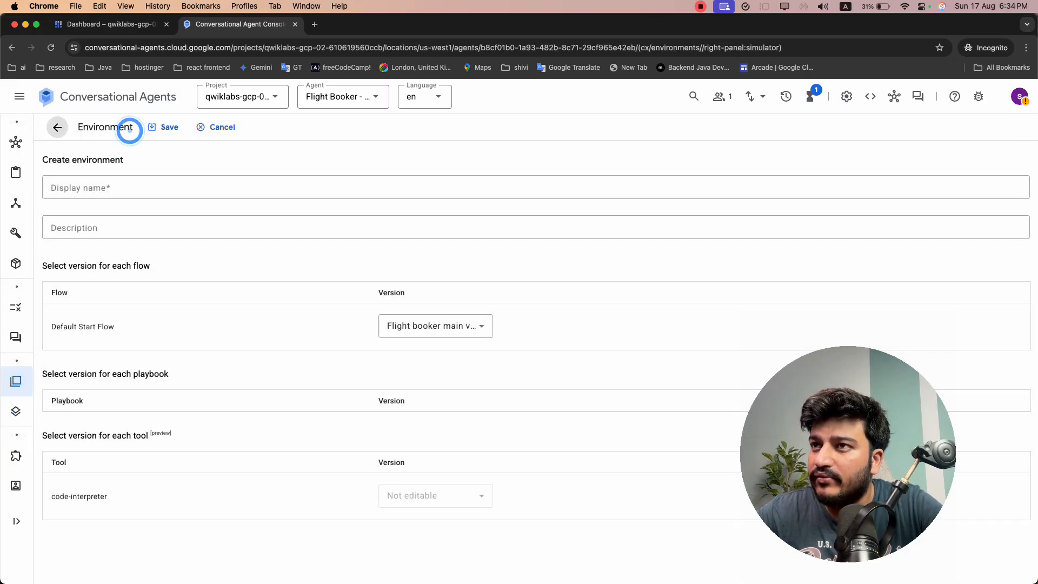
{"action": "left_click", "coordinate": [152, 179]}
Read the remaining Task 4 instructions and set the new environment's display name to QA
{"action": "key", "text": "super+grave"}
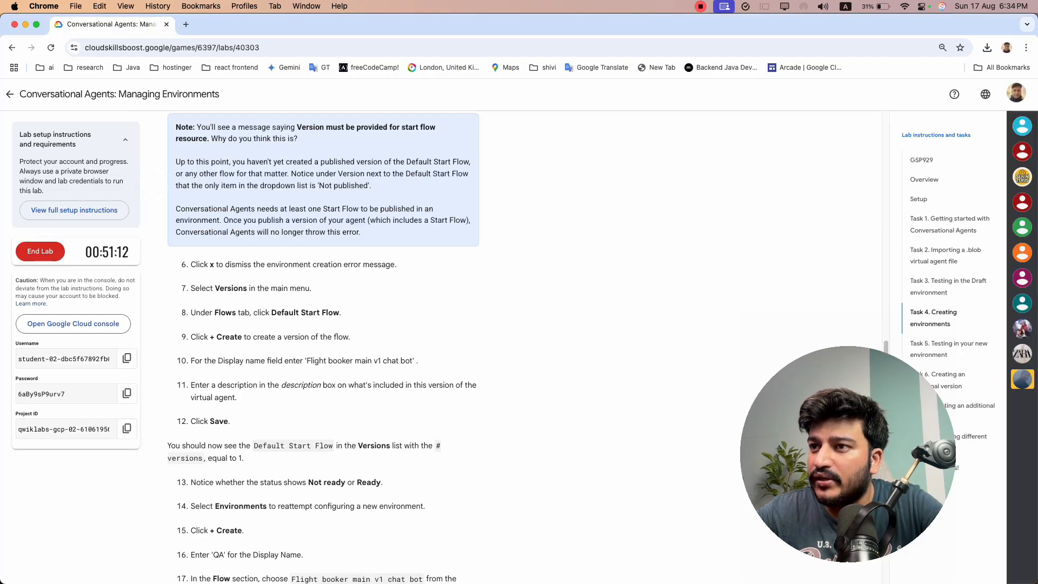
{"action": "scroll", "coordinate": [324, 346], "scroll_direction": "down", "scroll_amount": 2}
{"action": "left_click_drag", "start_coordinate": [254, 339], "coordinate": [334, 339]}
{"action": "left_click", "coordinate": [384, 345]}
{"action": "left_click_drag", "start_coordinate": [191, 355], "coordinate": [245, 354]}
{"action": "left_click", "coordinate": [242, 380]}
{"action": "scroll", "coordinate": [242, 379], "scroll_direction": "down", "scroll_amount": 3}
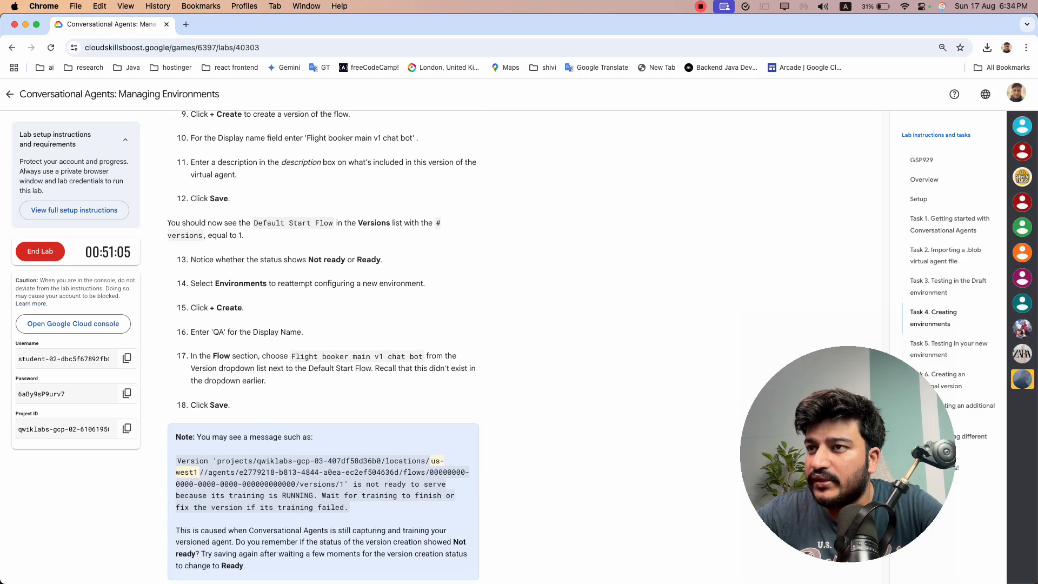
{"action": "double_click", "coordinate": [222, 332]}
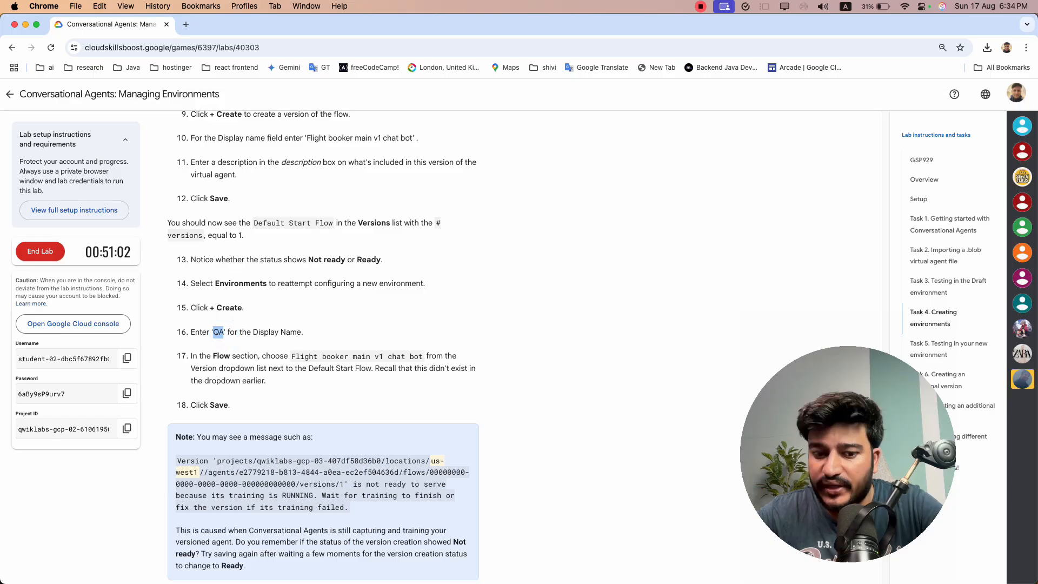
{"action": "key", "text": "super+grave"}
{"action": "left_click", "coordinate": [205, 182]}
{"action": "key", "text": "super+v"}
{"action": "left_click", "coordinate": [215, 224]}
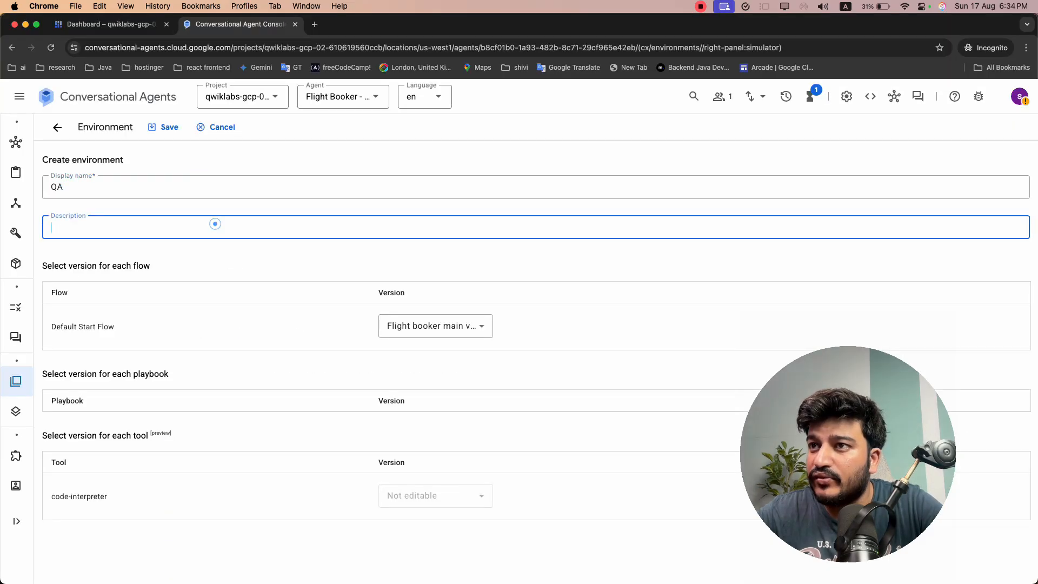
Check that the Default Start Flow uses version Flight booker main v1 chat bot and save the QA environment
{"action": "key", "text": "super+grave"}
{"action": "scroll", "coordinate": [323, 345], "scroll_direction": "down", "scroll_amount": 1}
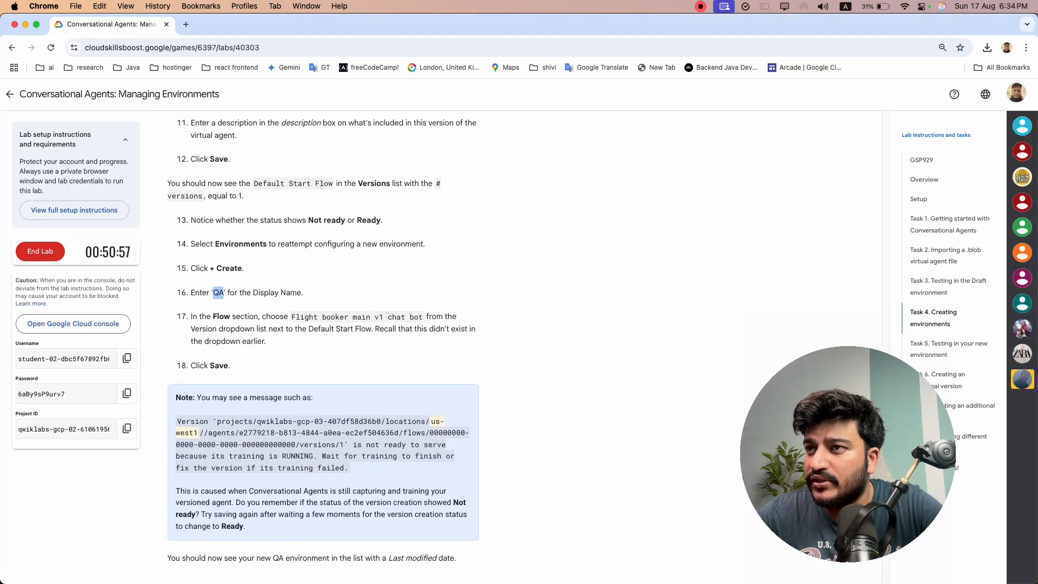
{"action": "key", "text": "super+grave"}
{"action": "left_click", "coordinate": [381, 324]}
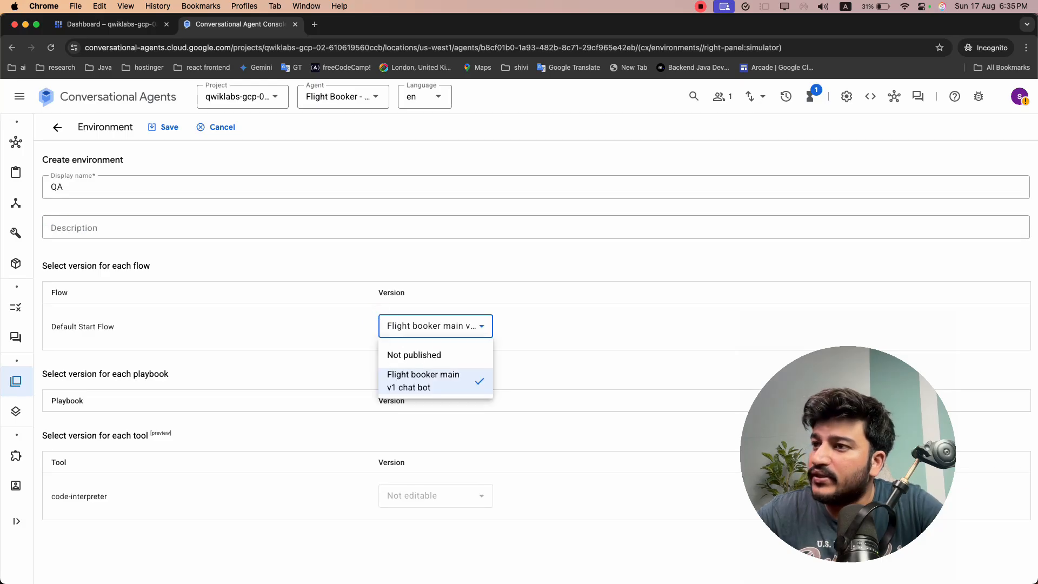
{"action": "left_click", "coordinate": [294, 272]}
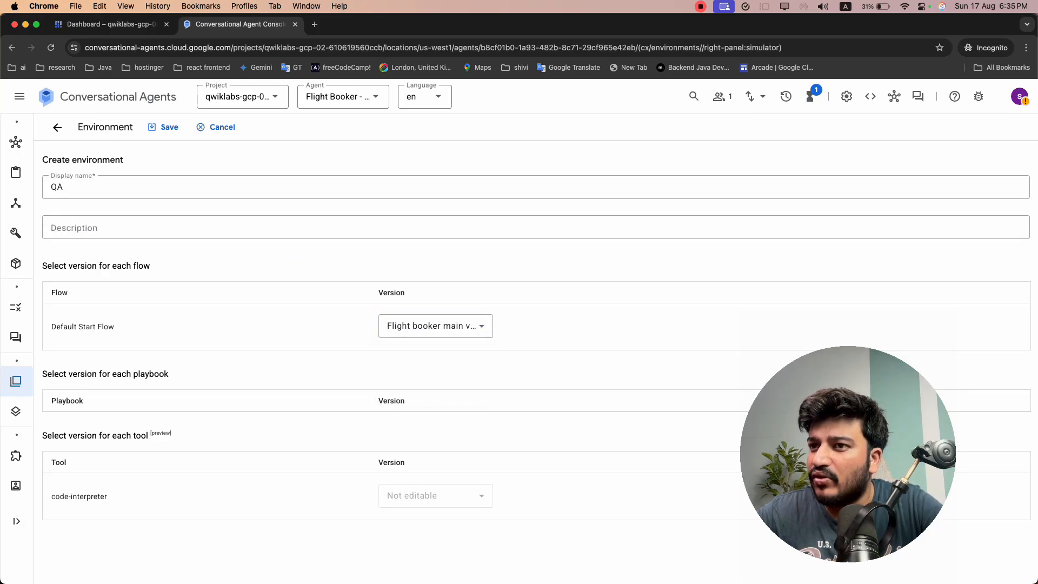
{"action": "left_click", "coordinate": [164, 127]}
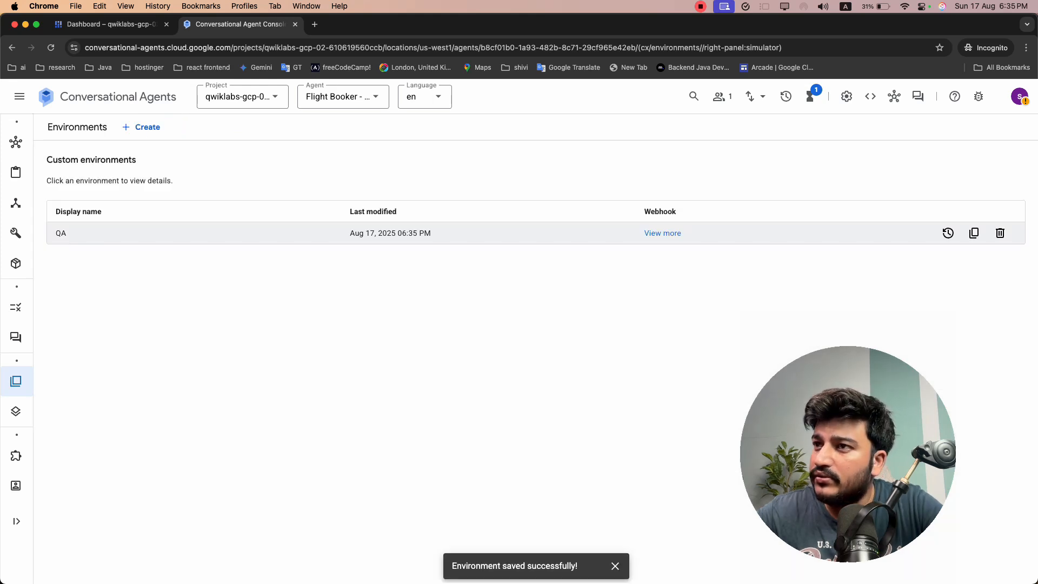
{"action": "left_click", "coordinate": [614, 565]}
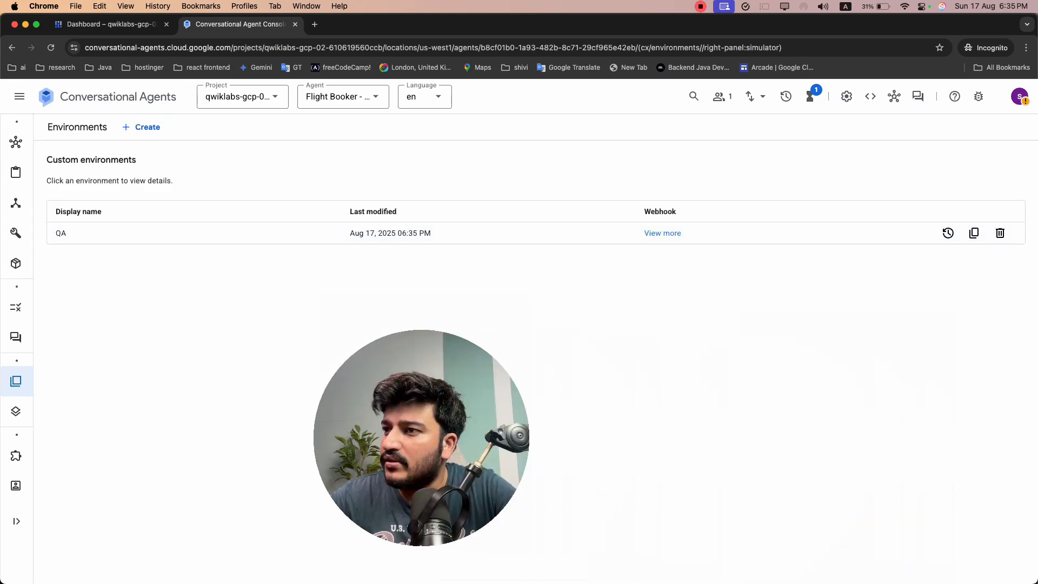
Open the agent preview, reload the page to refresh its environment choices, and set the environment to QA
{"action": "left_click", "coordinate": [917, 96]}
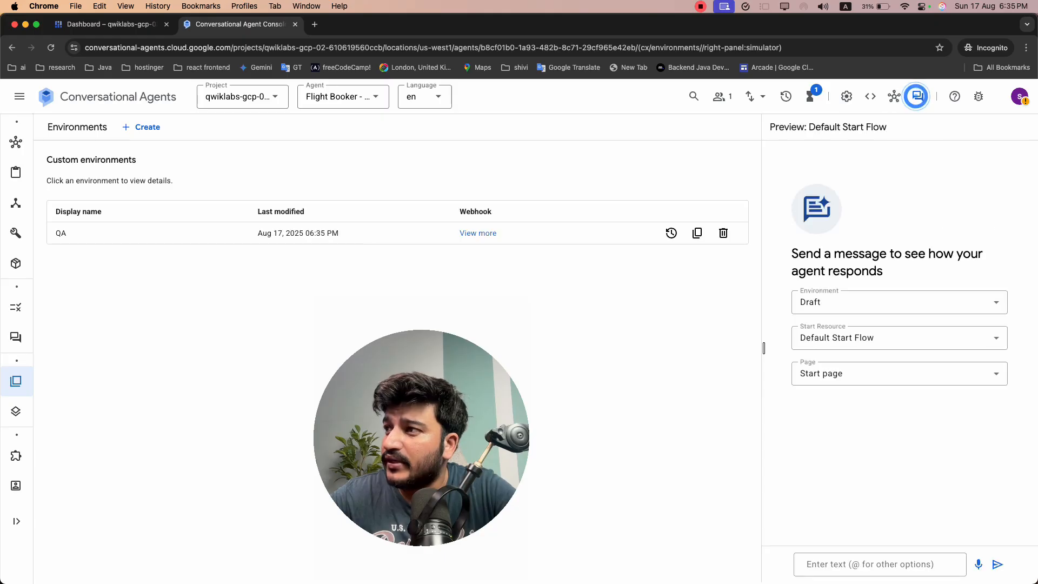
{"action": "left_click", "coordinate": [843, 303]}
{"action": "left_click", "coordinate": [845, 301]}
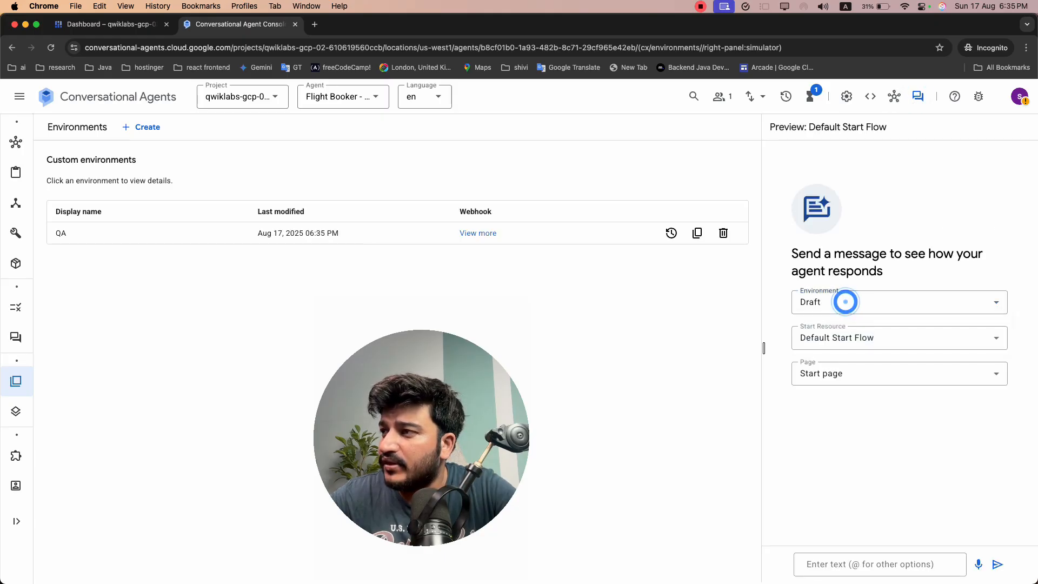
{"action": "key", "text": "super+r"}
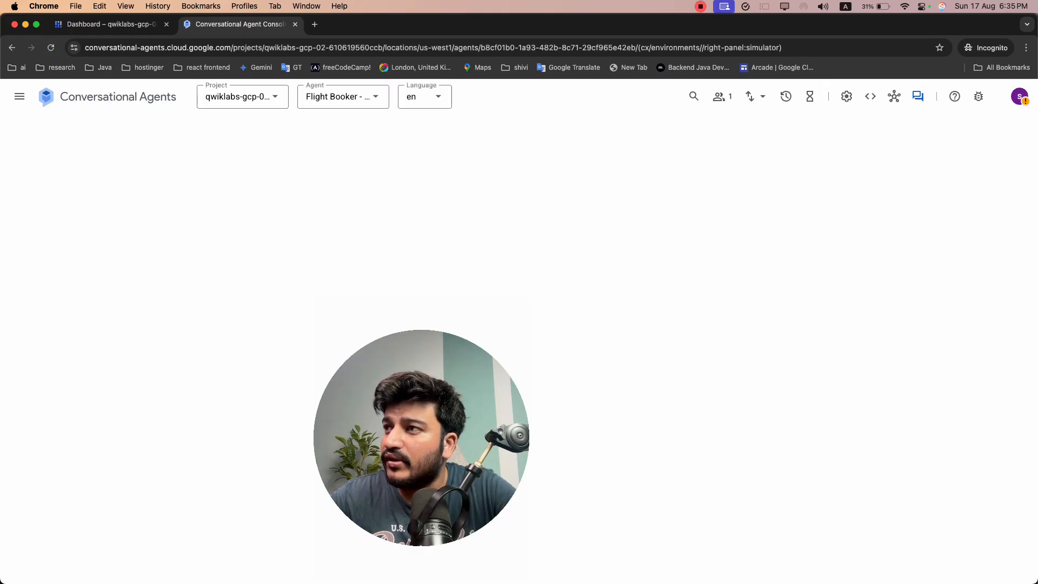
{"action": "left_click", "coordinate": [879, 301]}
{"action": "left_click", "coordinate": [870, 352]}
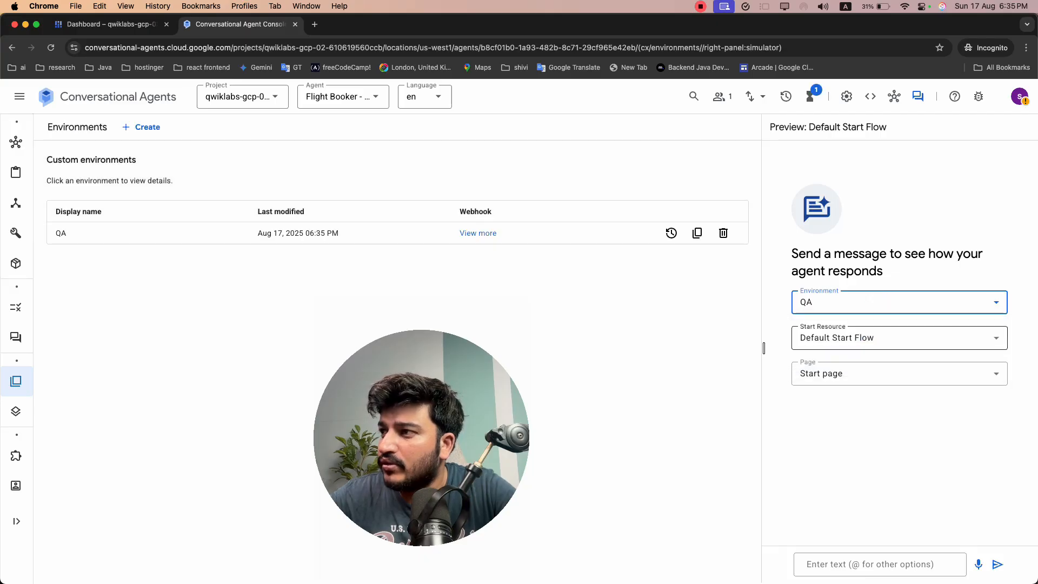
Check the preview's start options, keeping Default Start Flow as the start resource and Start page as the page
{"action": "left_click", "coordinate": [868, 338]}
{"action": "left_click", "coordinate": [868, 365]}
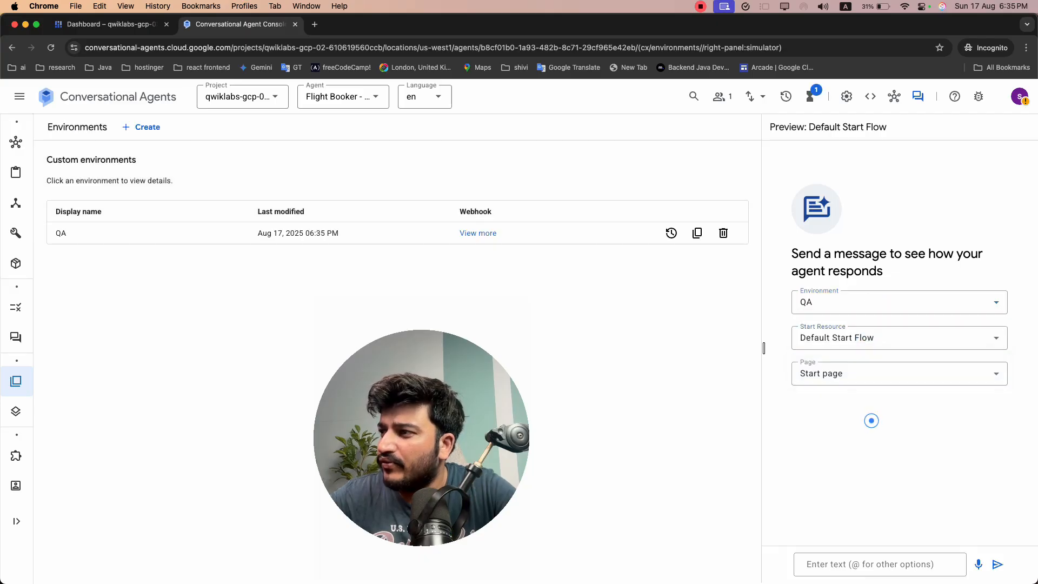
{"action": "left_click", "coordinate": [872, 381]}
{"action": "left_click", "coordinate": [847, 488]}
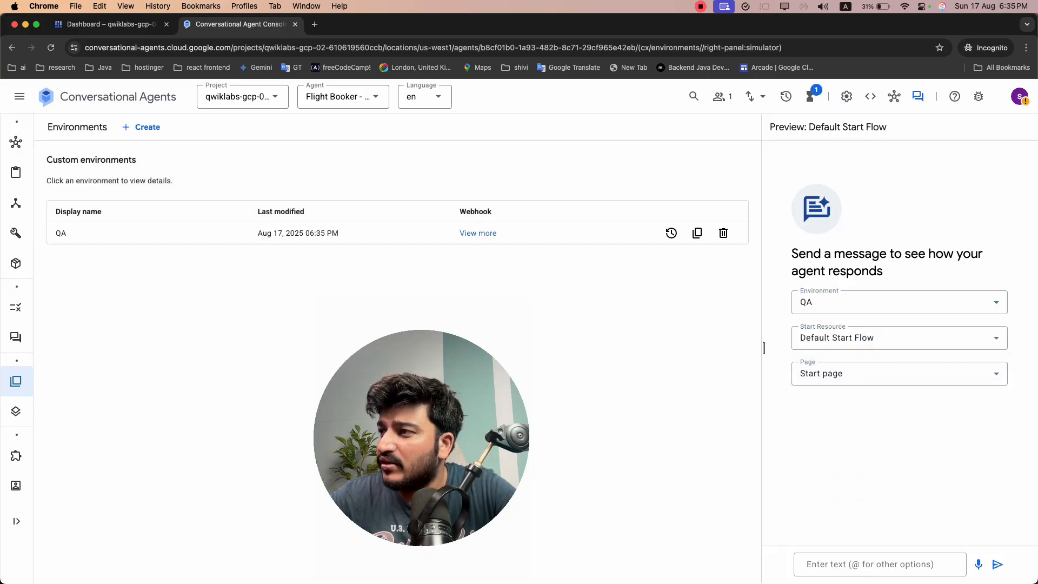
Switch to the lab instructions and read the Task 5 steps for testing the agent in the new environment
{"action": "left_click", "coordinate": [846, 567]}
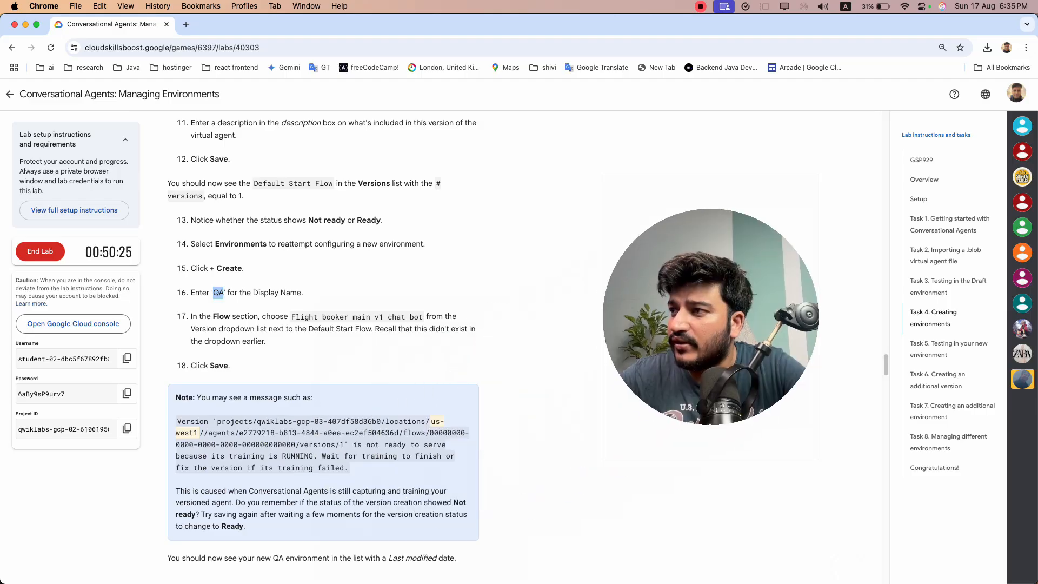
{"action": "scroll", "coordinate": [324, 346], "scroll_direction": "down", "scroll_amount": 3}
{"action": "scroll", "coordinate": [324, 346], "scroll_direction": "down", "scroll_amount": 2}
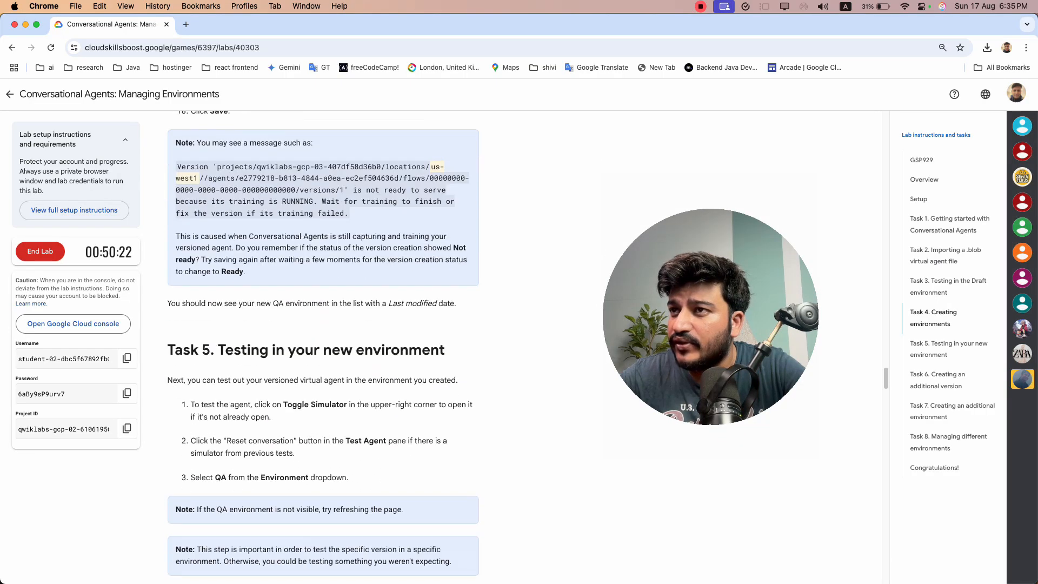
{"action": "scroll", "coordinate": [324, 346], "scroll_direction": "up", "scroll_amount": 2}
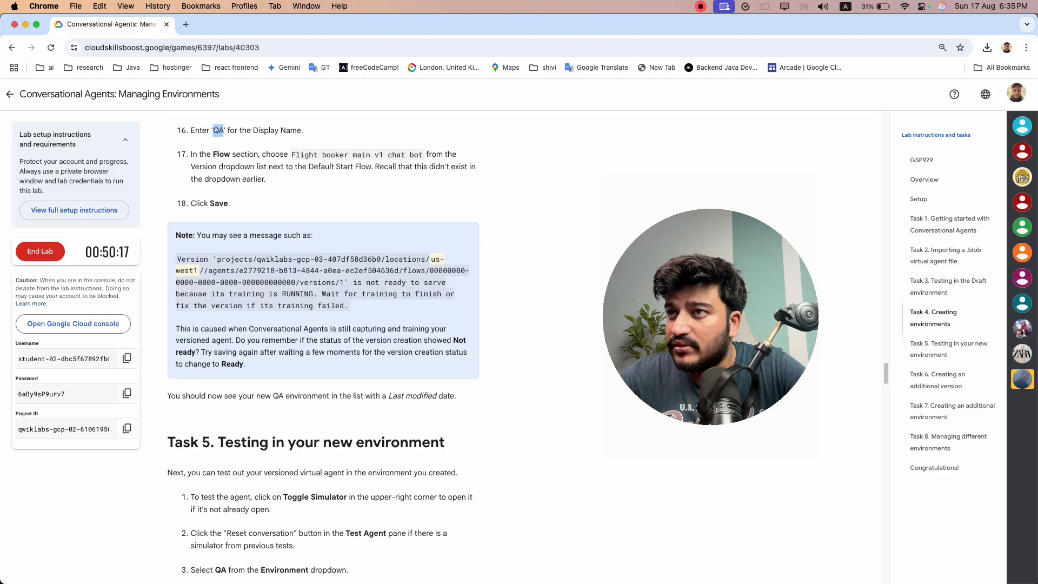
{"action": "scroll", "coordinate": [323, 346], "scroll_direction": "up", "scroll_amount": 1}
{"action": "scroll", "coordinate": [323, 345], "scroll_direction": "down", "scroll_amount": 5}
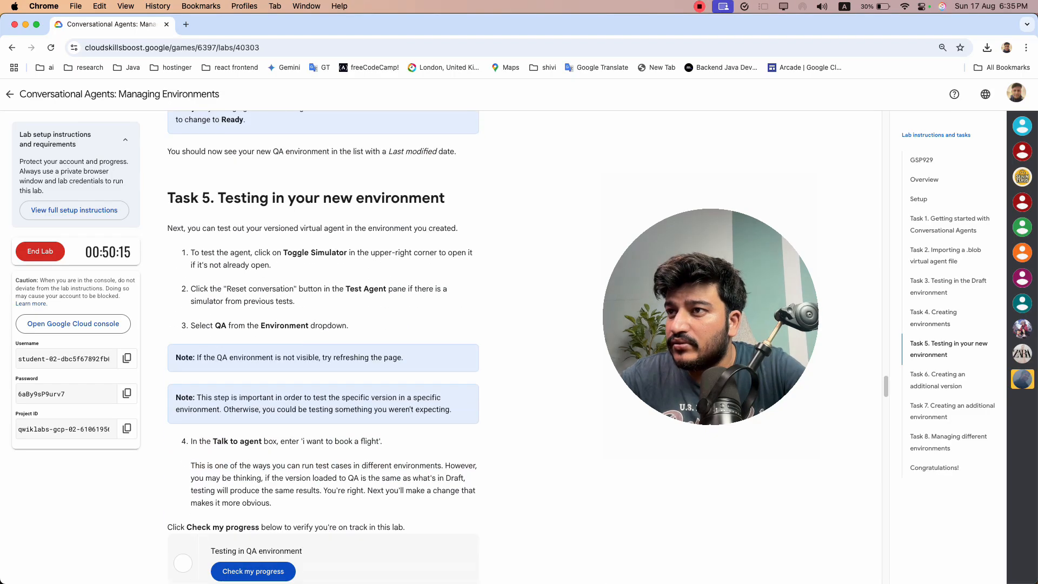
{"action": "scroll", "coordinate": [323, 346], "scroll_direction": "up", "scroll_amount": 3}
{"action": "scroll", "coordinate": [324, 346], "scroll_direction": "down", "scroll_amount": 5}
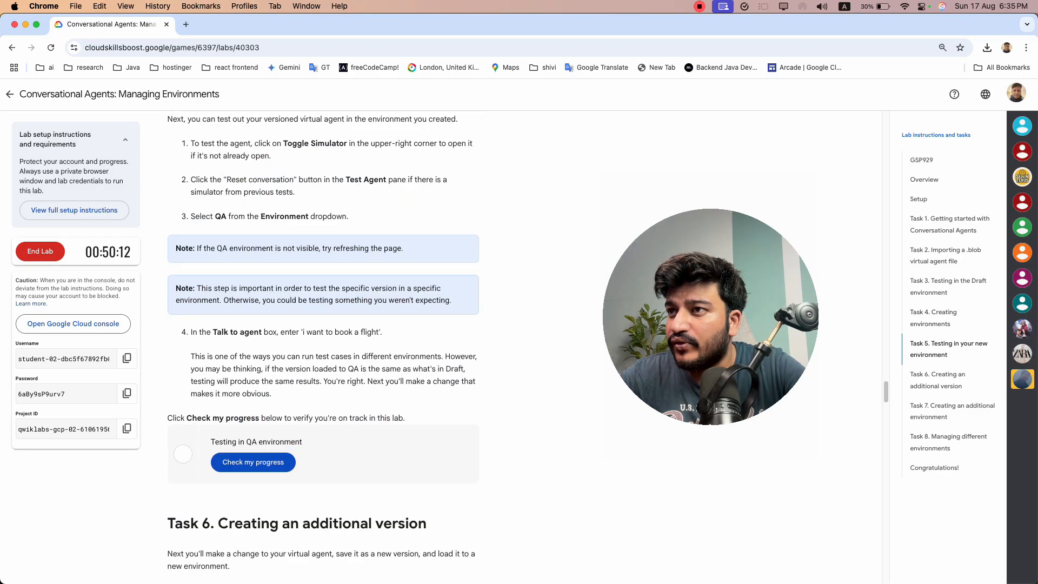
{"action": "scroll", "coordinate": [323, 346], "scroll_direction": "up", "scroll_amount": 3}
{"action": "scroll", "coordinate": [324, 346], "scroll_direction": "down", "scroll_amount": 3}
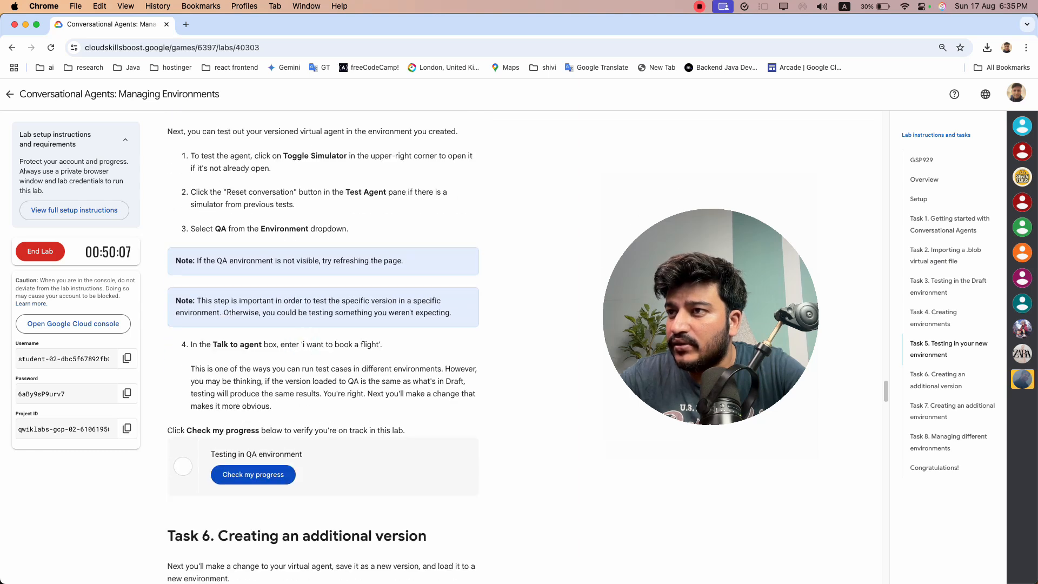
Copy the test phrase 'i want to book a flight' from the lab instructions and send it to the agent in the QA preview
{"action": "left_click_drag", "start_coordinate": [379, 345], "coordinate": [304, 345]}
{"action": "key", "text": "super+c"}
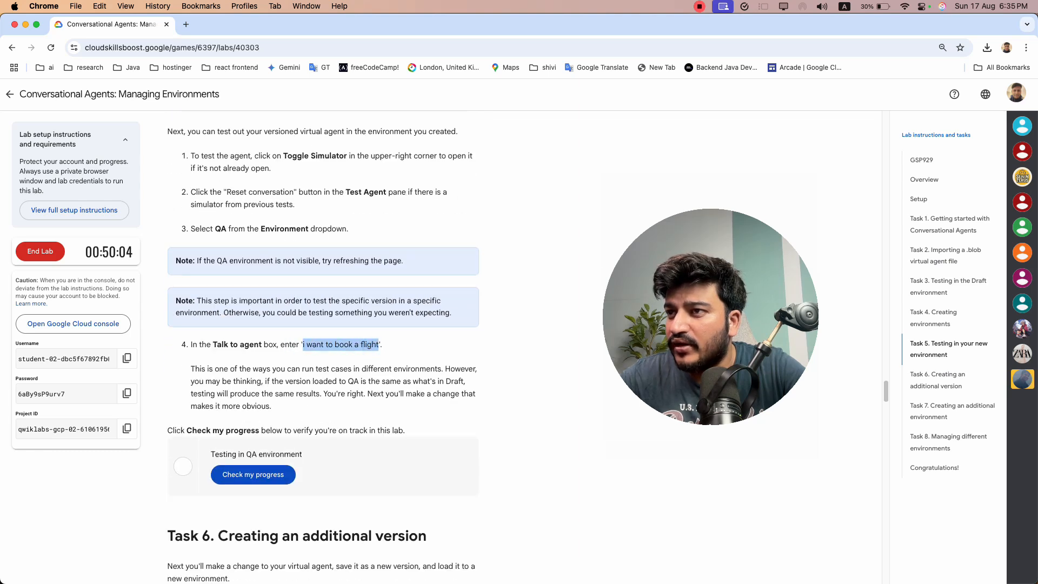
{"action": "key", "text": "super+grave"}
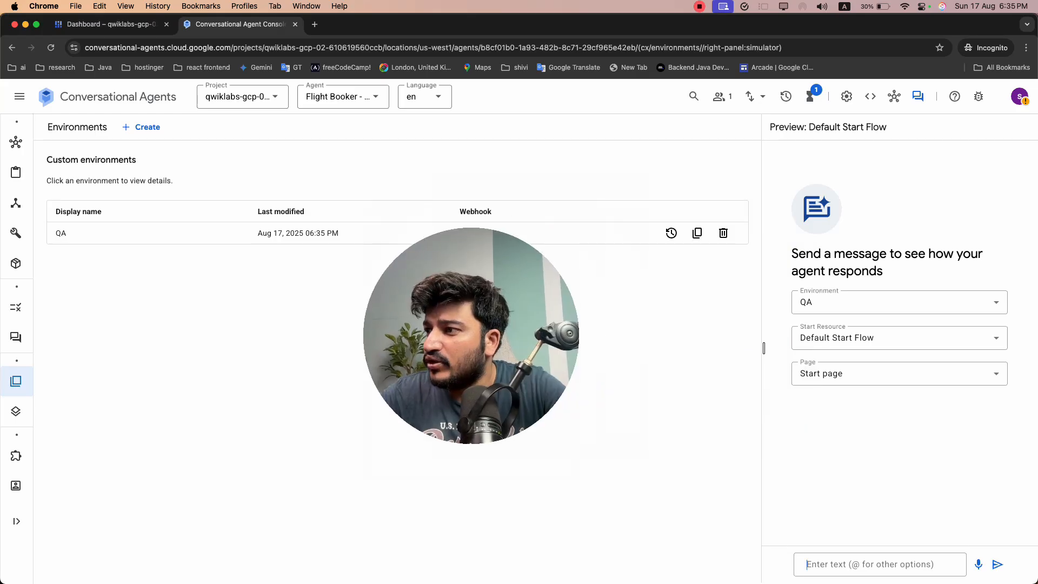
{"action": "key", "text": "super+v"}
{"action": "key", "text": "Return"}
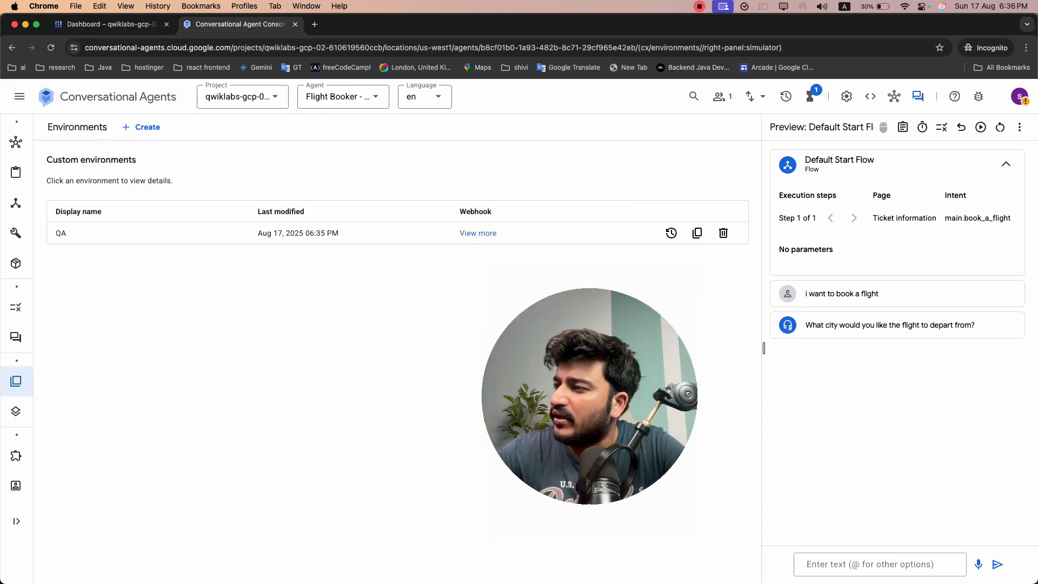
Return to the lab instructions and check the progress for Testing in QA environment
{"action": "key", "text": "super+grave"}
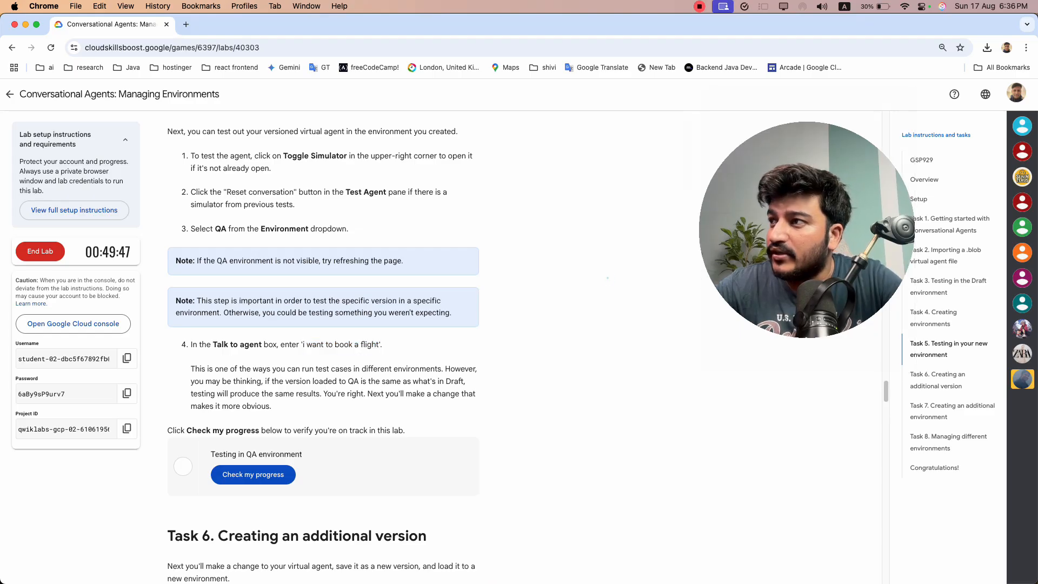
{"action": "left_click", "coordinate": [261, 479]}
{"action": "scroll", "coordinate": [261, 479], "scroll_direction": "down", "scroll_amount": 4}
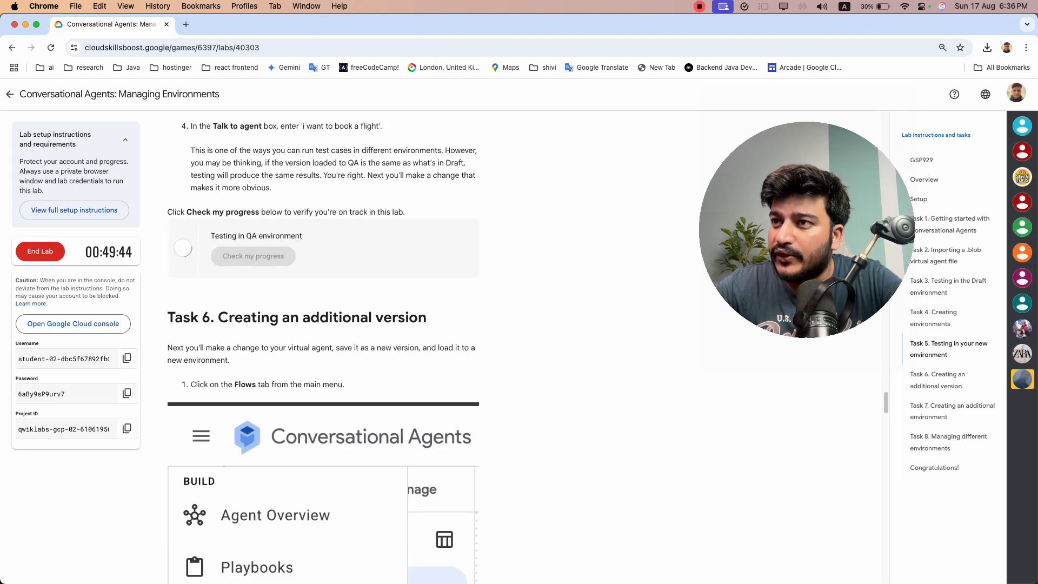
Following Task 6, open the entry fulfillment of the Ticket information page in the Default Start Flow and display its dialogue response types
{"action": "scroll", "coordinate": [323, 346], "scroll_direction": "down", "scroll_amount": 3}
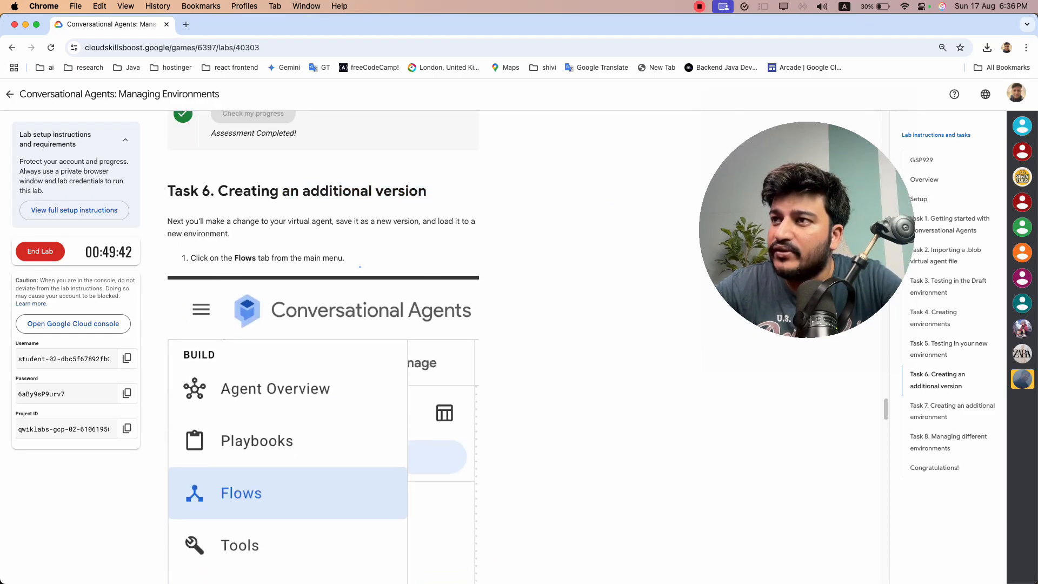
{"action": "scroll", "coordinate": [360, 267], "scroll_direction": "down", "scroll_amount": 6}
{"action": "key", "text": "super+grave"}
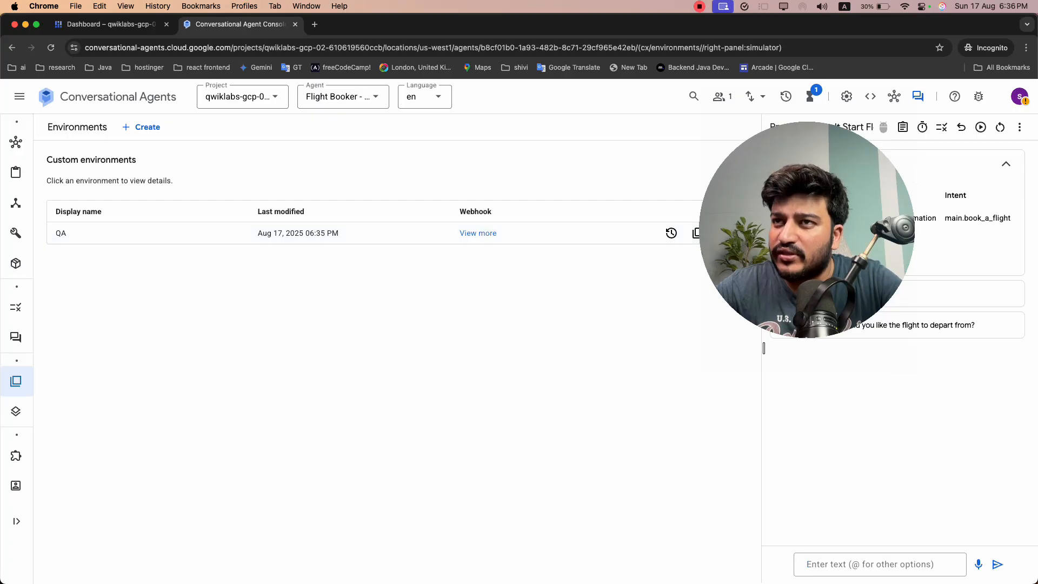
{"action": "left_click", "coordinate": [66, 194]}
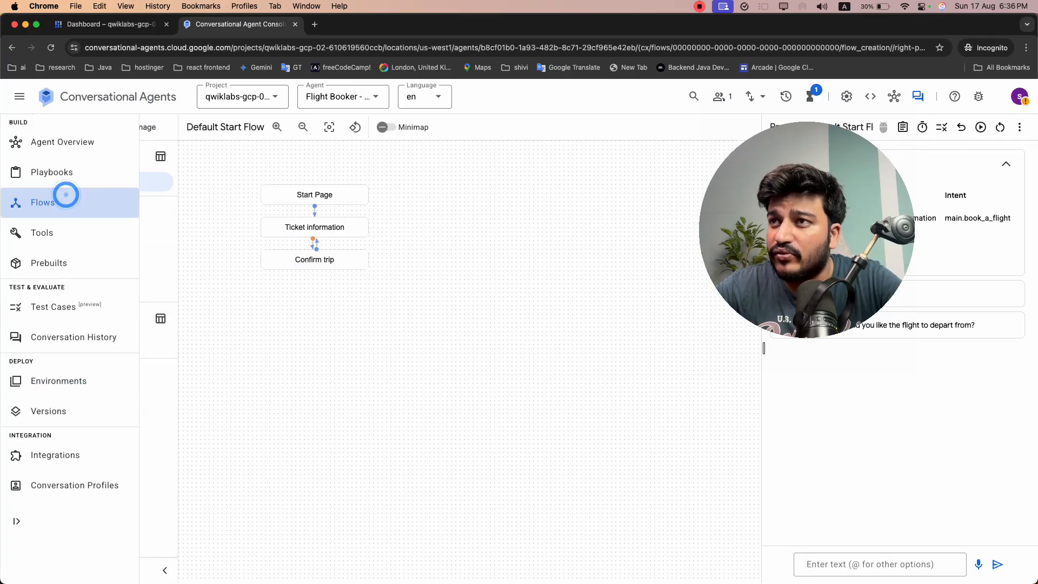
{"action": "left_click", "coordinate": [314, 228]}
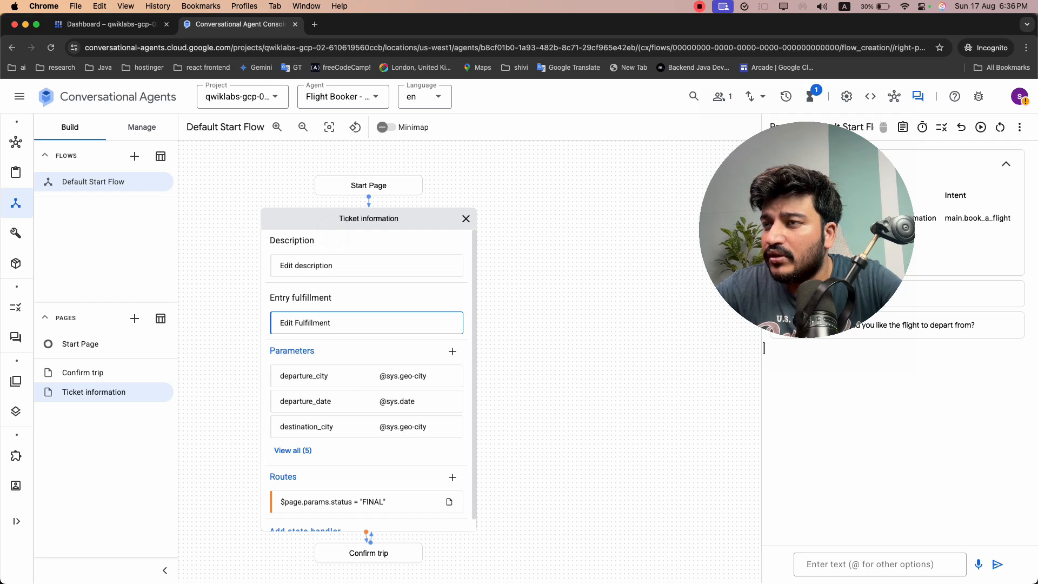
{"action": "left_click", "coordinate": [359, 323]}
{"action": "left_click", "coordinate": [554, 360]}
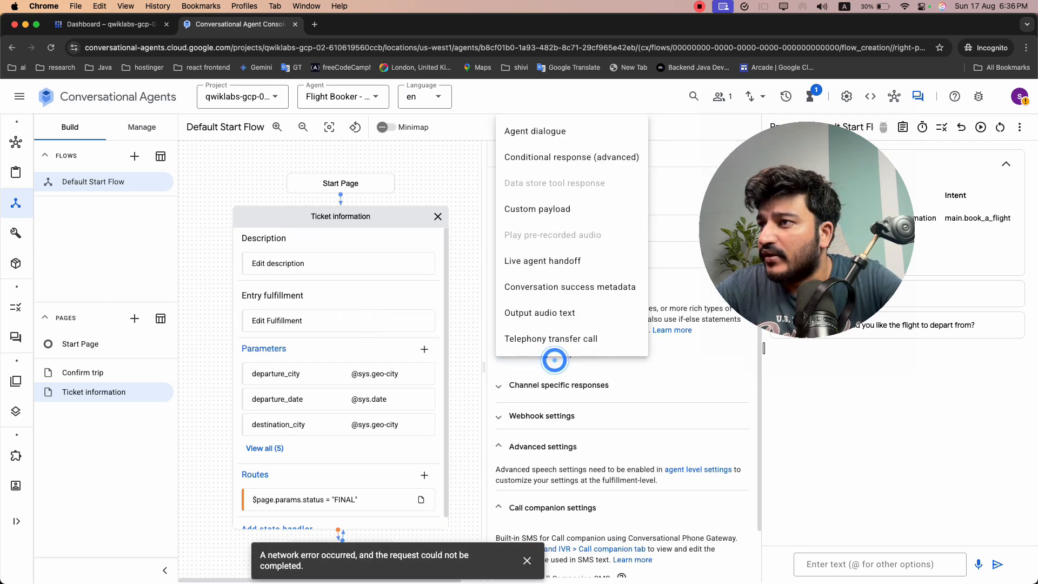
Read the Task 6 instructions on editing the entry fulfillment, adding an agent dialogue response and creating a second version
{"action": "key", "text": "super+grave"}
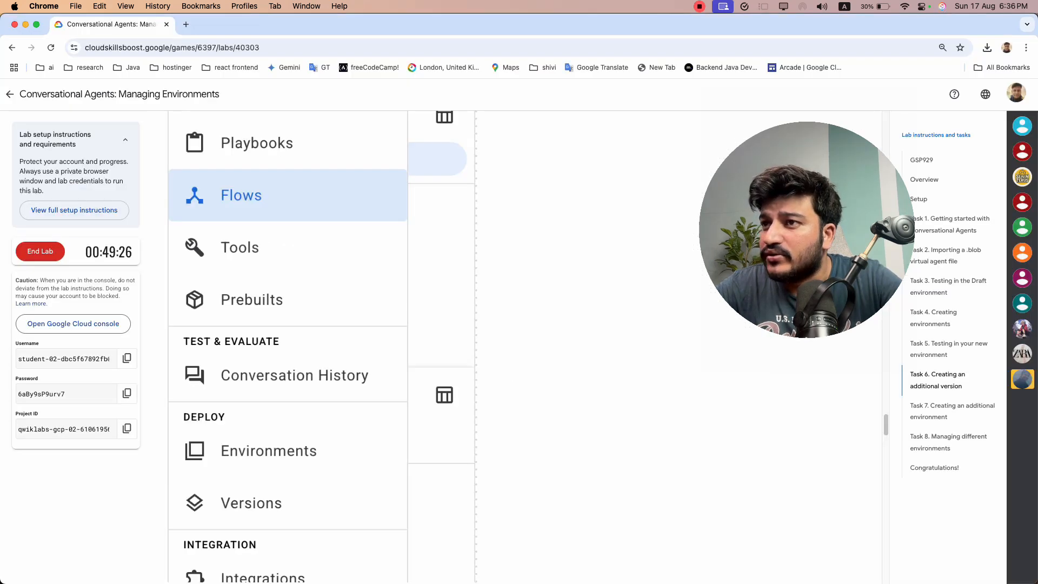
{"action": "left_click", "coordinate": [475, 304]}
{"action": "left_click", "coordinate": [305, 295]}
{"action": "scroll", "coordinate": [304, 295], "scroll_direction": "down", "scroll_amount": 6}
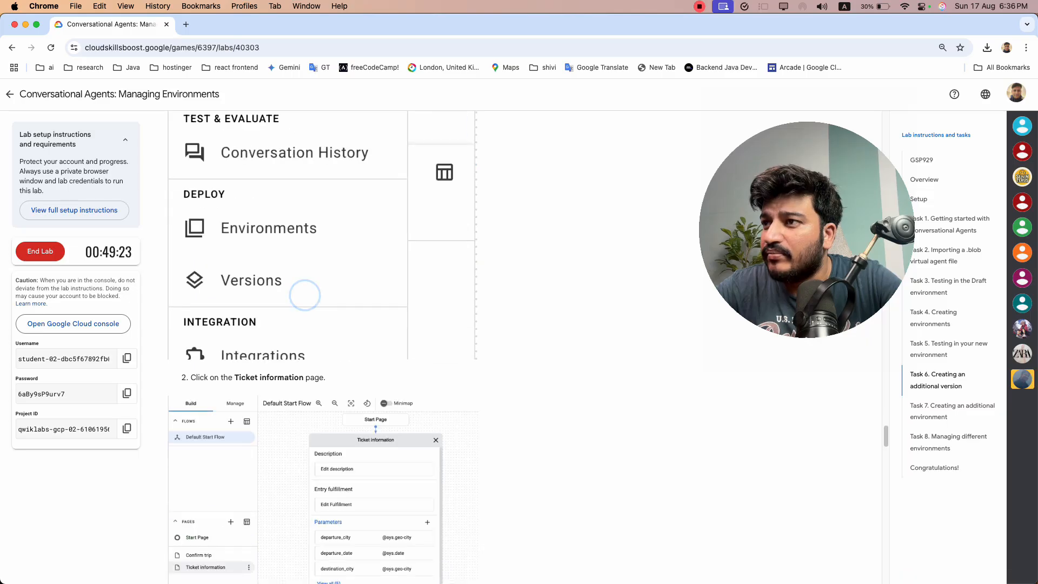
{"action": "scroll", "coordinate": [323, 346], "scroll_direction": "down", "scroll_amount": 7}
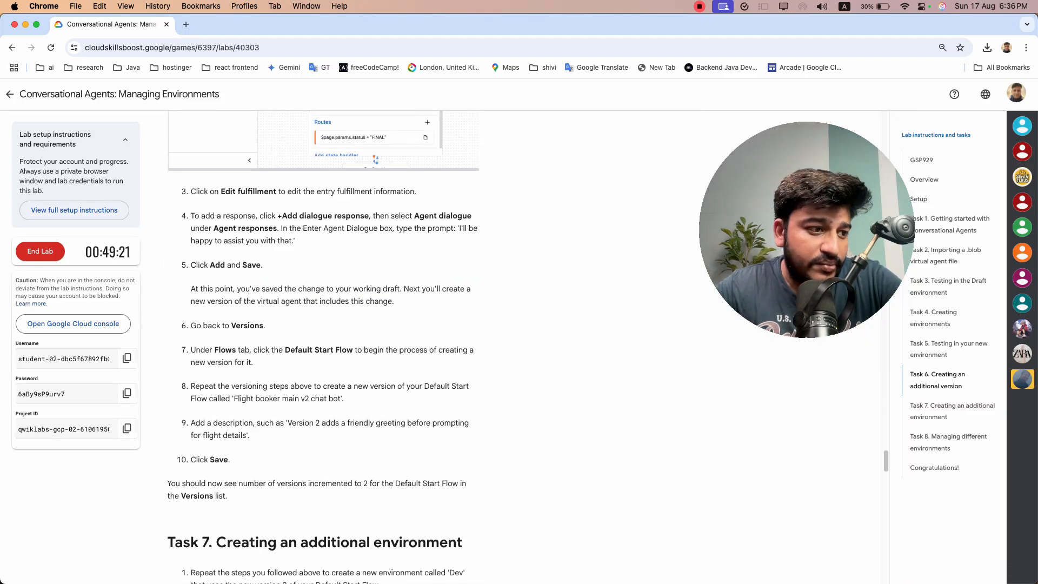
{"action": "scroll", "coordinate": [323, 346], "scroll_direction": "up", "scroll_amount": 7}
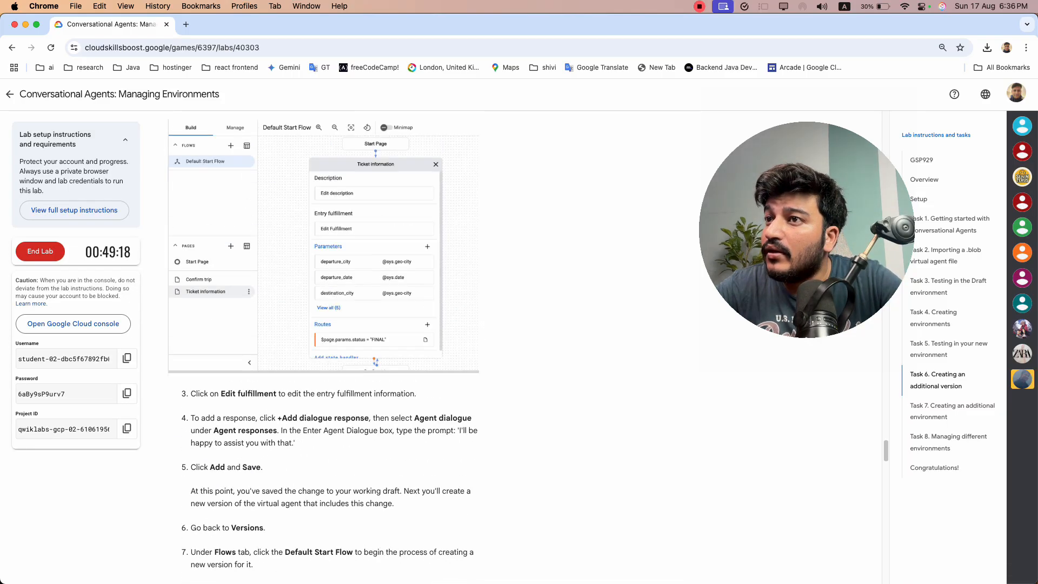
{"action": "scroll", "coordinate": [323, 346], "scroll_direction": "down", "scroll_amount": 4}
{"action": "scroll", "coordinate": [323, 346], "scroll_direction": "up", "scroll_amount": 4}
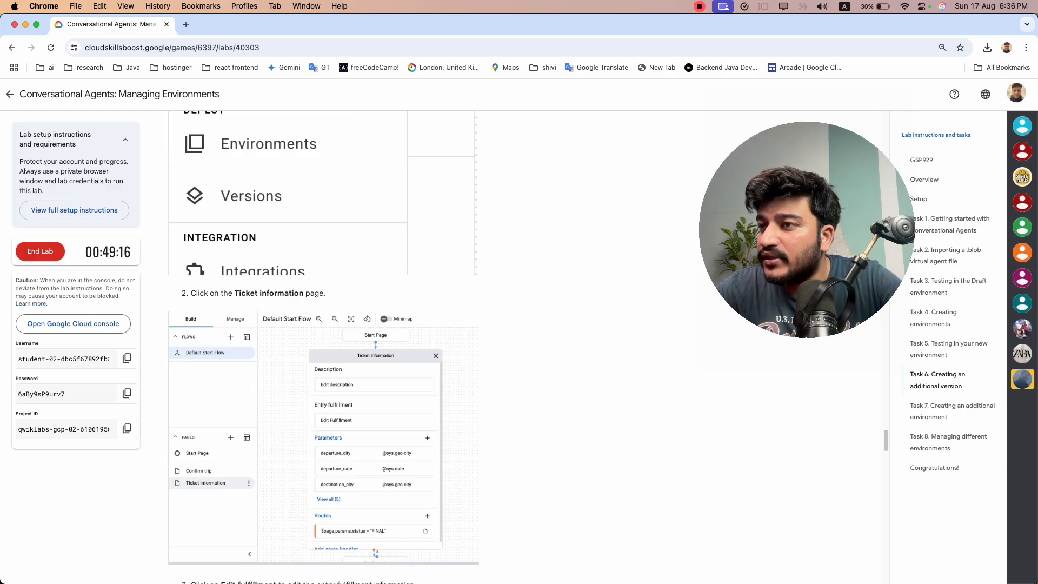
{"action": "scroll", "coordinate": [323, 346], "scroll_direction": "down", "scroll_amount": 2}
{"action": "scroll", "coordinate": [324, 346], "scroll_direction": "down", "scroll_amount": 4}
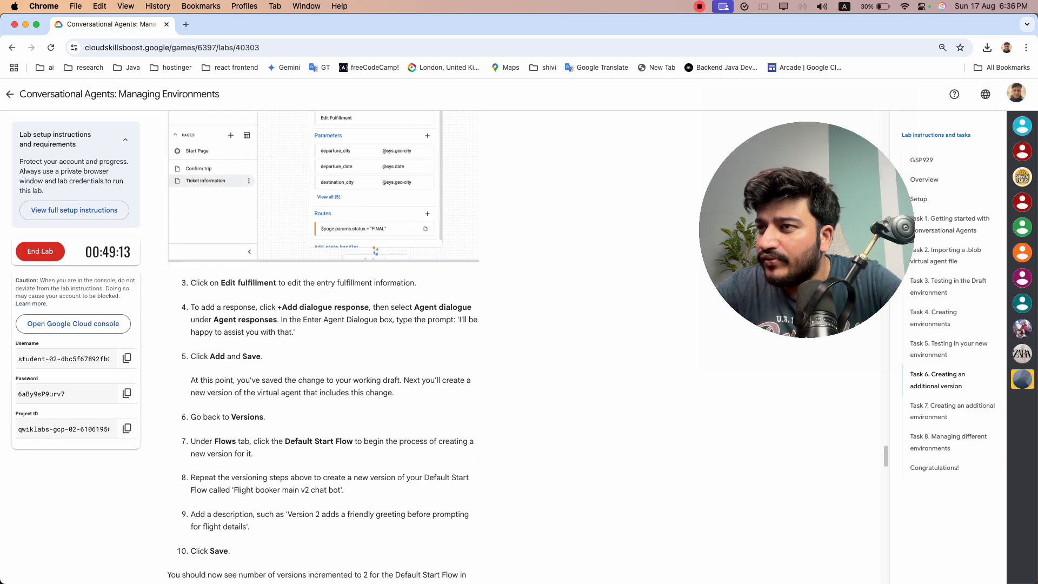
{"action": "left_click_drag", "start_coordinate": [239, 283], "coordinate": [278, 282]}
{"action": "left_click", "coordinate": [297, 313]}
{"action": "left_click_drag", "start_coordinate": [191, 307], "coordinate": [405, 306]}
{"action": "left_click", "coordinate": [446, 333]}
{"action": "left_click", "coordinate": [458, 320]}
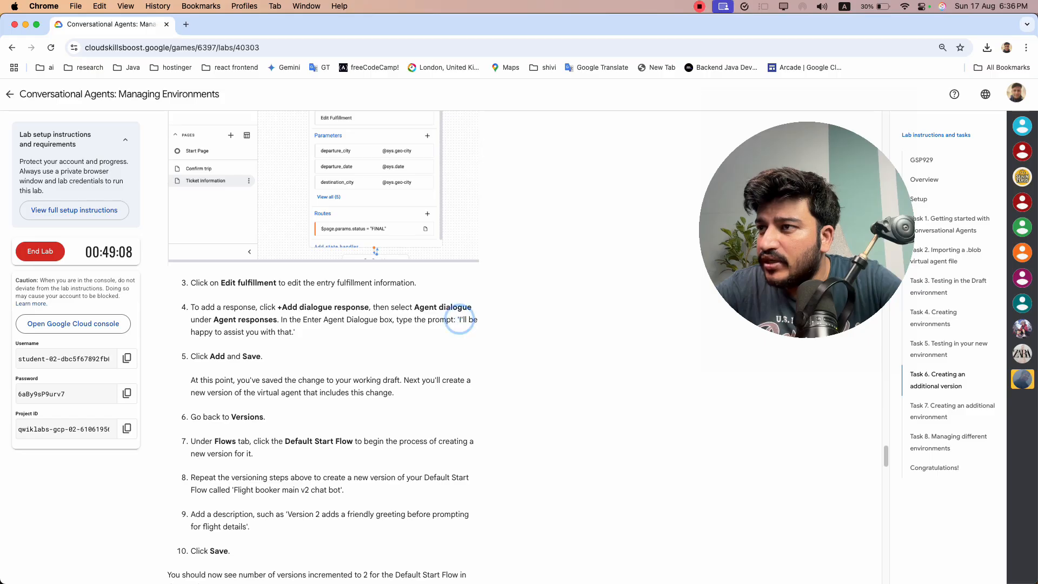
{"action": "left_click", "coordinate": [459, 319]}
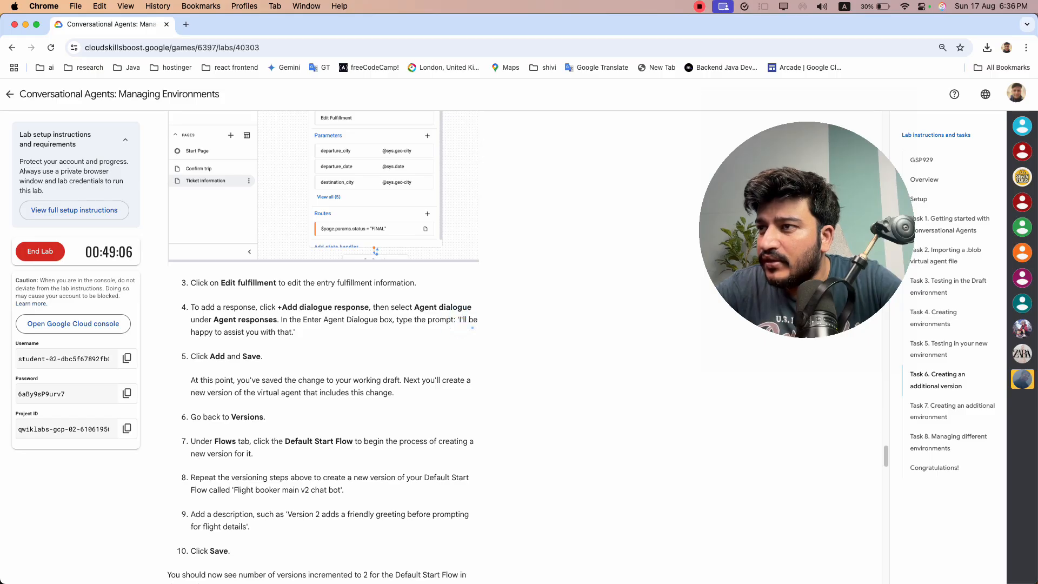
Copy the prompt from the lab and enter "I'll be happy to assist you with that." as an Agent dialogue response in the Ticket information fulfillment
{"action": "left_click_drag", "start_coordinate": [294, 331], "coordinate": [463, 320]}
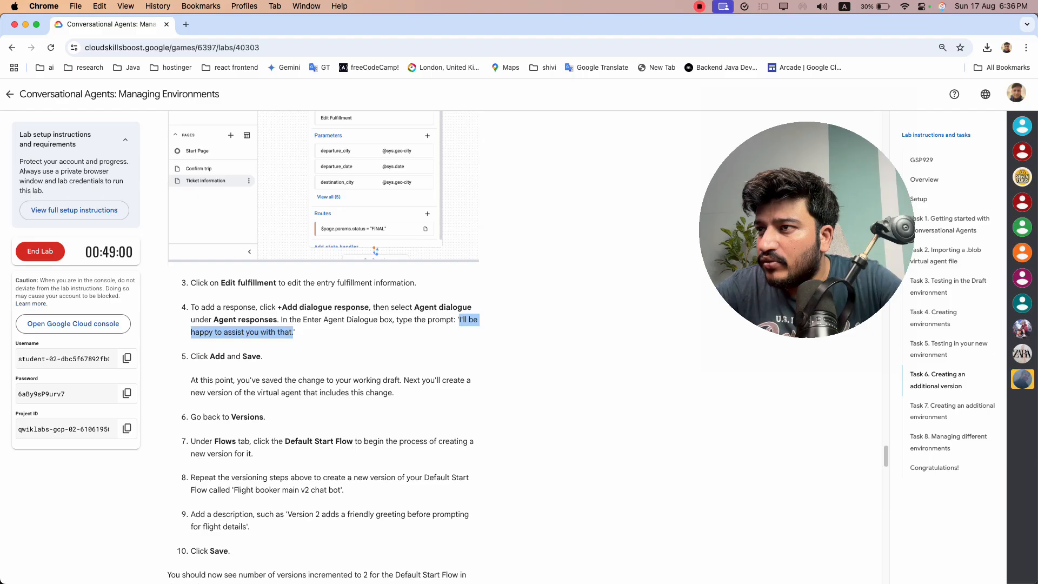
{"action": "scroll", "coordinate": [323, 346], "scroll_direction": "up", "scroll_amount": 1}
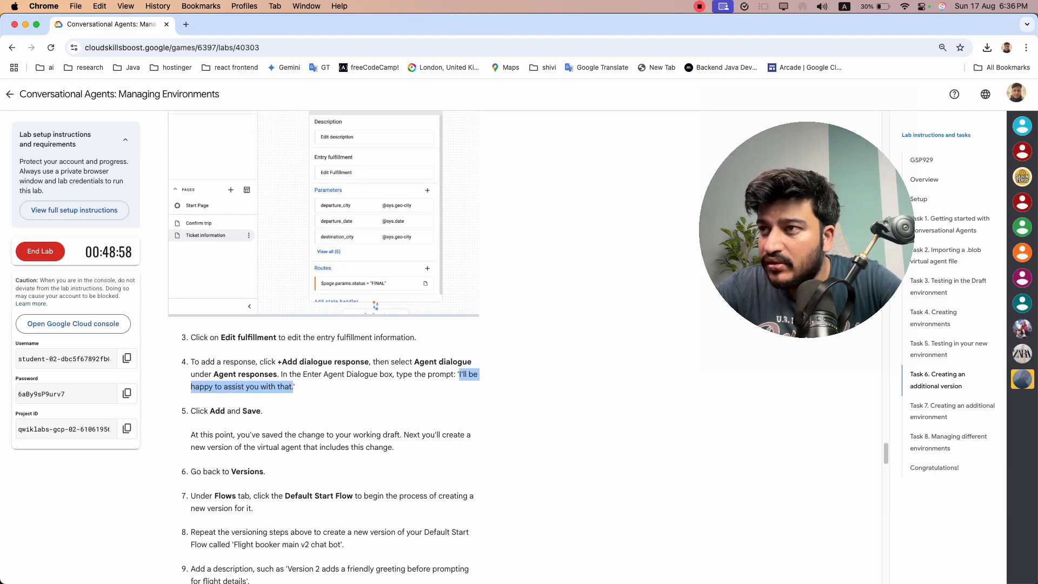
{"action": "key", "text": "super+Tab"}
{"action": "left_click", "coordinate": [514, 375]}
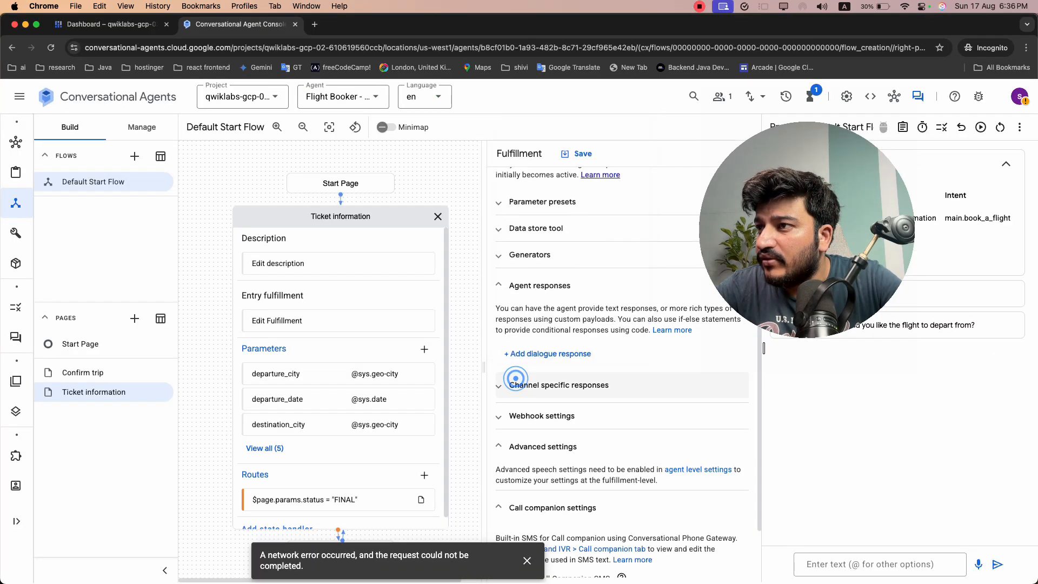
{"action": "left_click", "coordinate": [540, 353]}
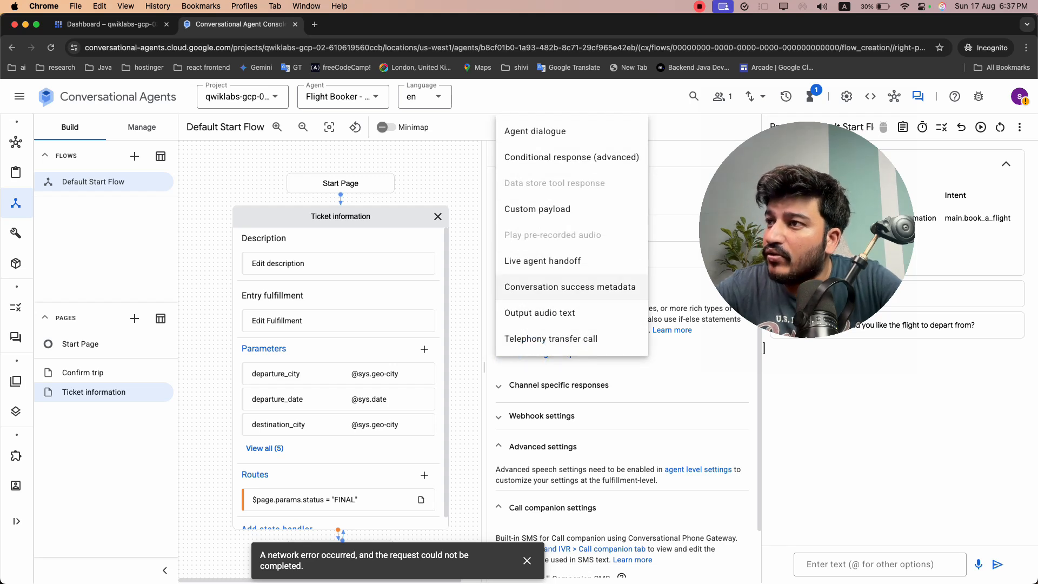
{"action": "key", "text": "super+Tab"}
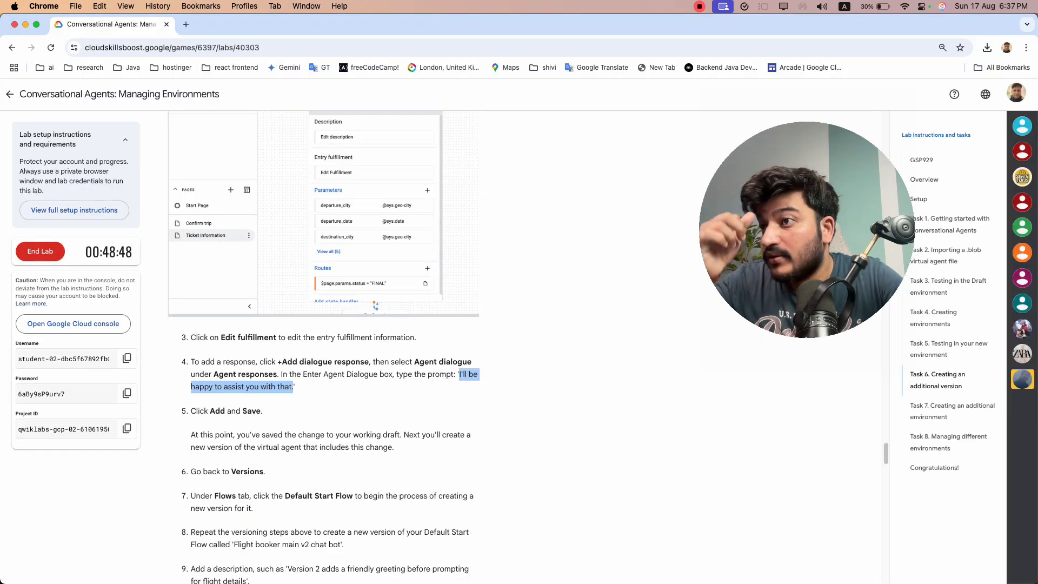
{"action": "key", "text": "super+Tab"}
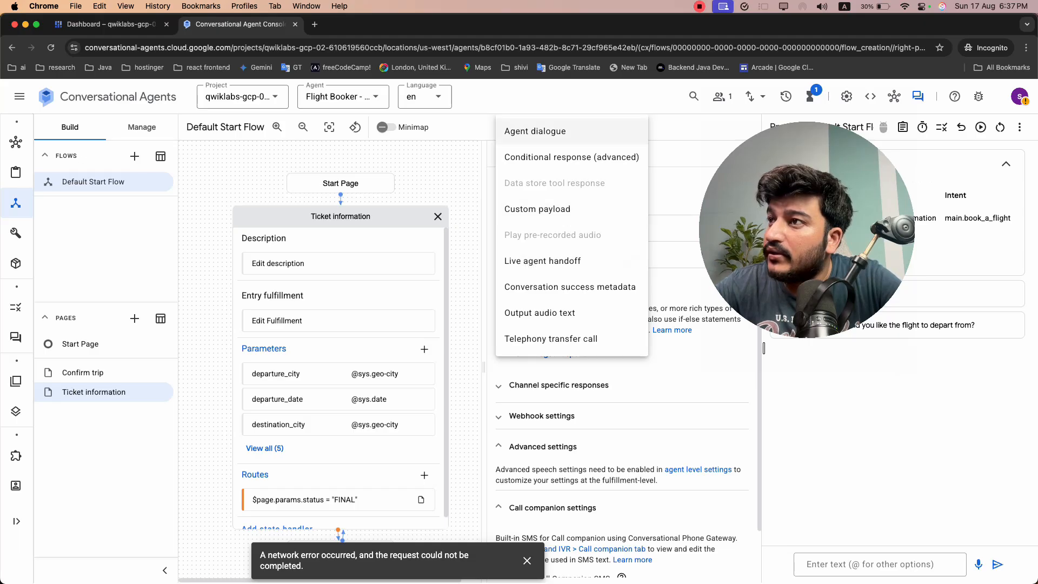
{"action": "left_click", "coordinate": [532, 209]}
{"action": "left_click", "coordinate": [557, 389]}
{"action": "type", "text": "I'll be happy to assist you with that."}
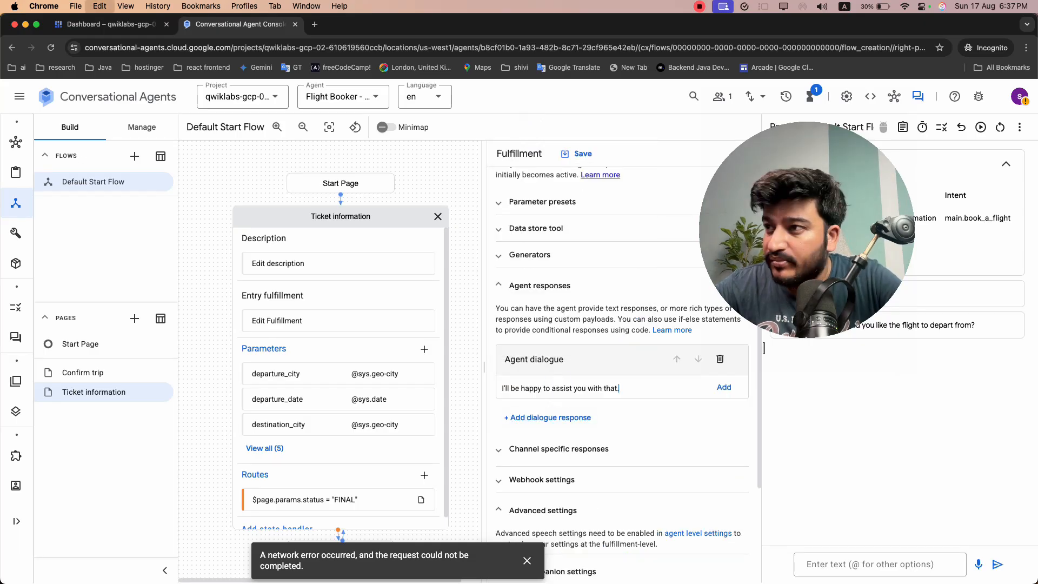
Add the entered dialogue line to the agent responses and save the Ticket information entry fulfillment
{"action": "left_click", "coordinate": [723, 388]}
{"action": "scroll", "coordinate": [723, 388], "scroll_direction": "down", "scroll_amount": 3}
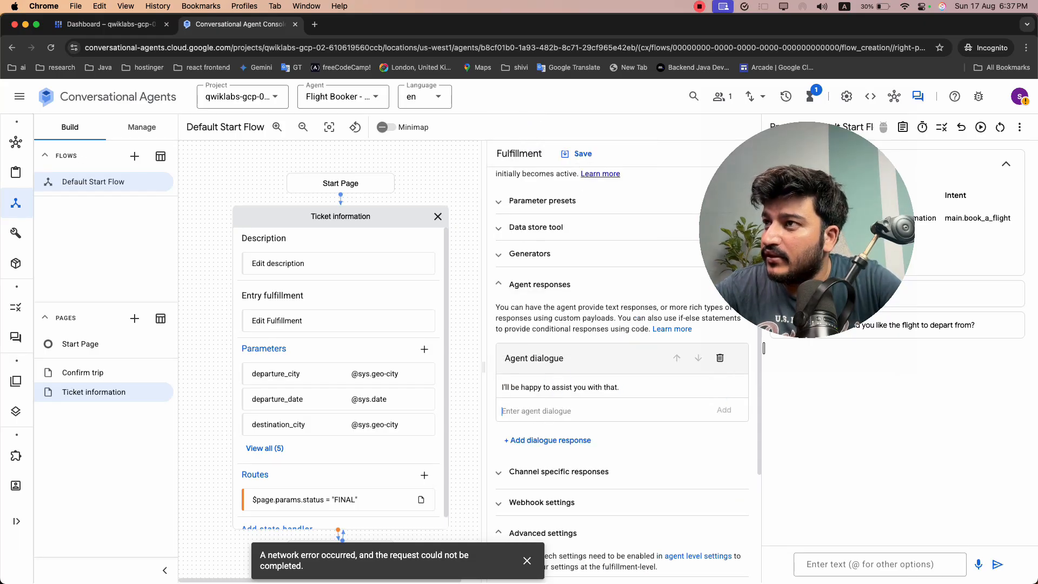
{"action": "left_click", "coordinate": [576, 153]}
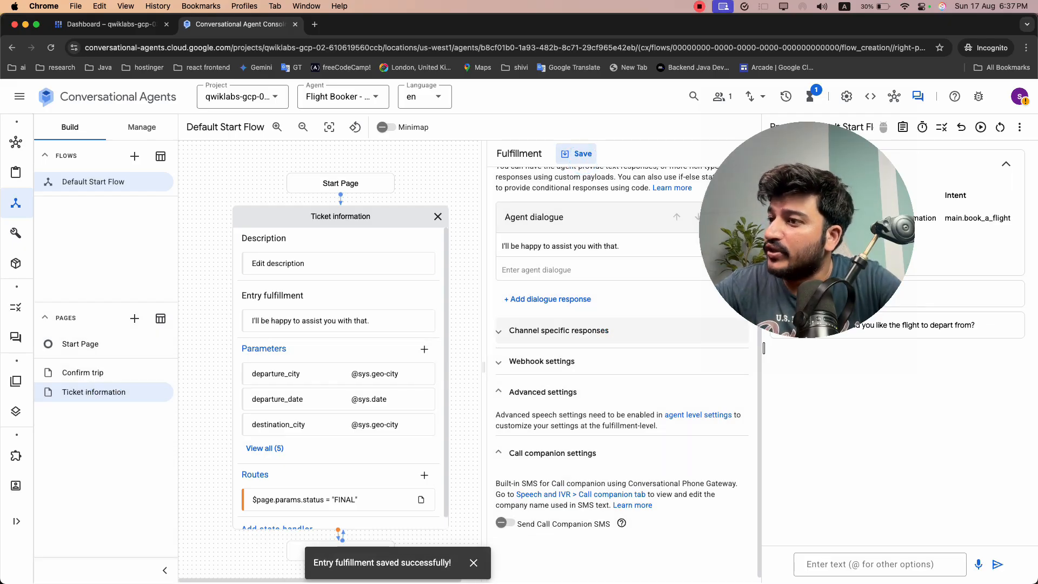
Following the Task 6 instructions, start creating a new version of the Default Start Flow from the agent's flow versions
{"action": "key", "text": "super+grave"}
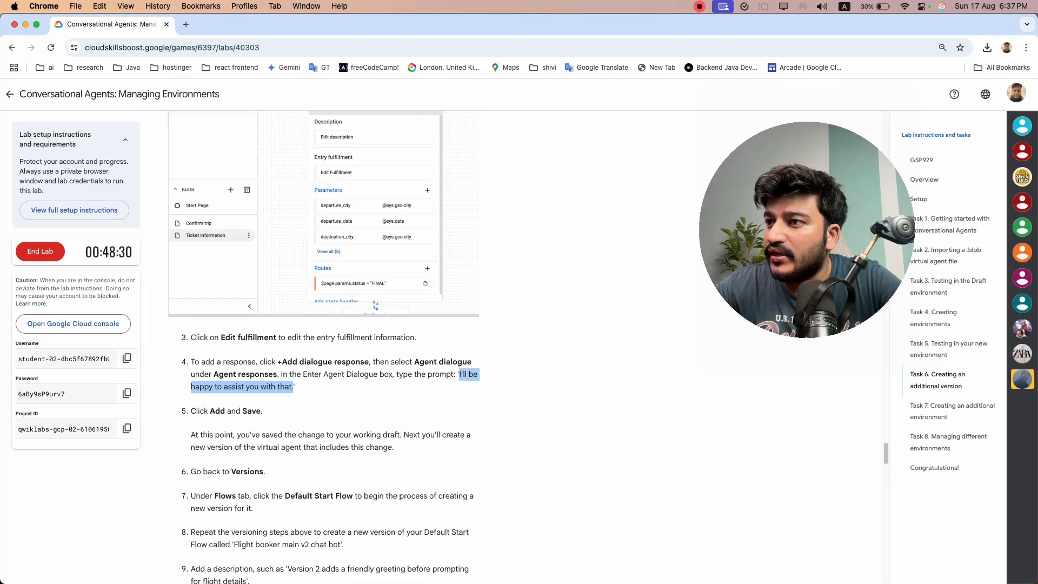
{"action": "scroll", "coordinate": [326, 312], "scroll_direction": "down", "scroll_amount": 6}
{"action": "scroll", "coordinate": [326, 311], "scroll_direction": "up", "scroll_amount": 1}
{"action": "left_click", "coordinate": [326, 311]}
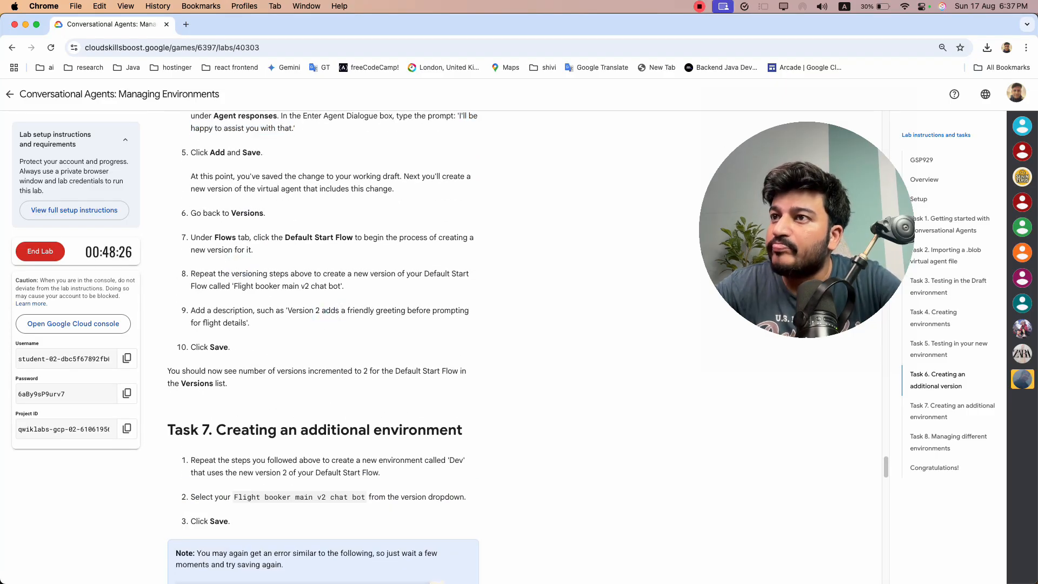
{"action": "key", "text": "super+grave"}
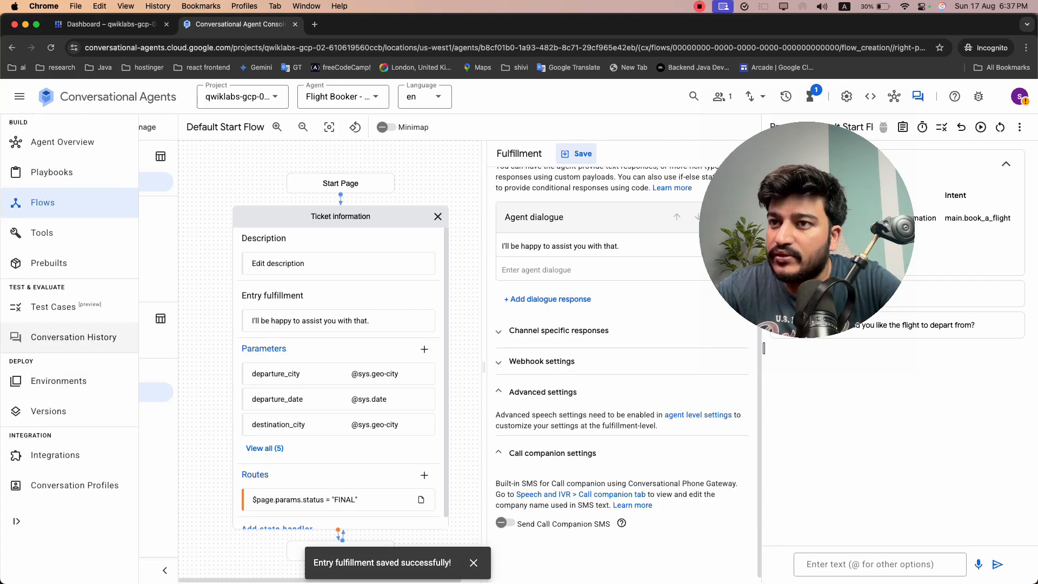
{"action": "left_click", "coordinate": [37, 404]}
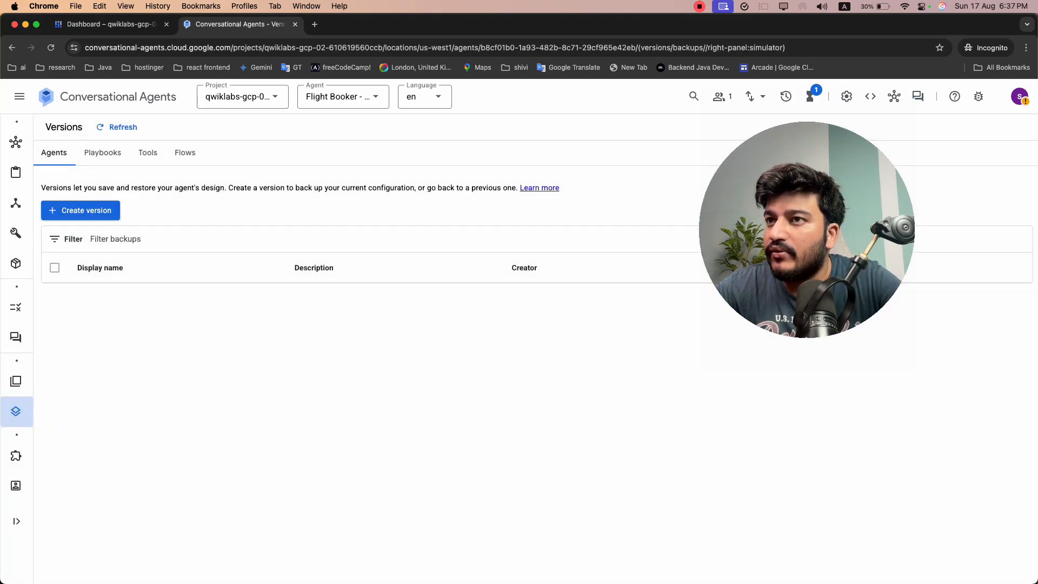
{"action": "left_click", "coordinate": [184, 153]}
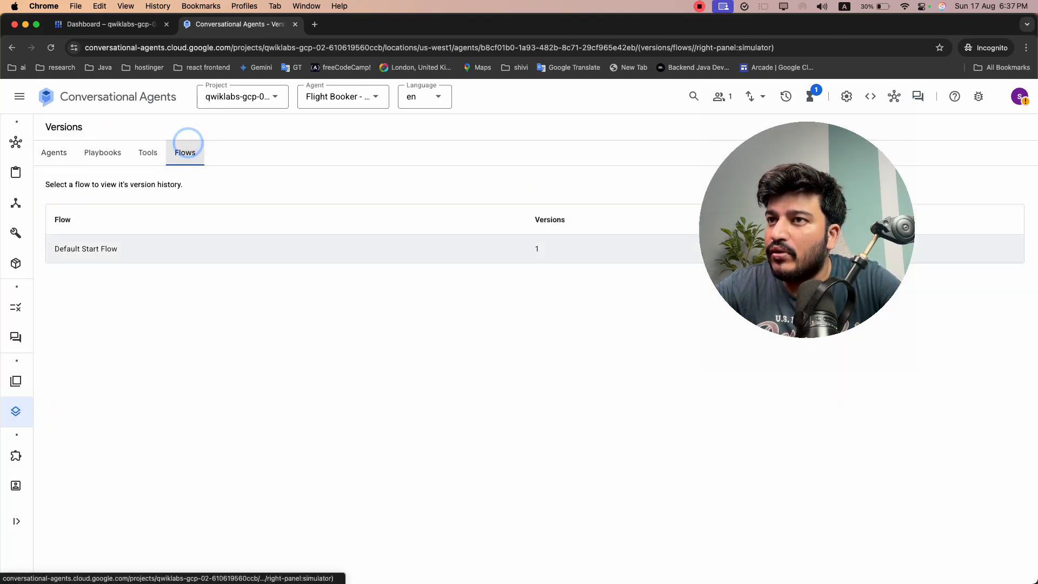
{"action": "left_click", "coordinate": [82, 245]}
{"action": "left_click", "coordinate": [191, 126]}
{"action": "left_click", "coordinate": [428, 309]}
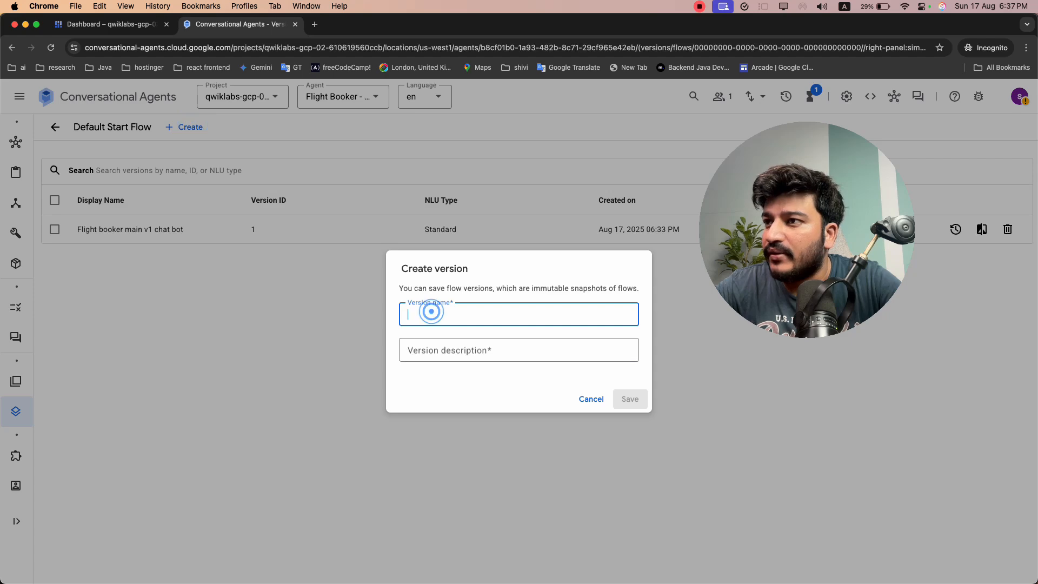
Copy "Flight booker main v2 chat bot" from the lab instructions and enter it as the new version's name
{"action": "key", "text": "super+grave"}
{"action": "scroll", "coordinate": [323, 346], "scroll_direction": "up", "scroll_amount": 3}
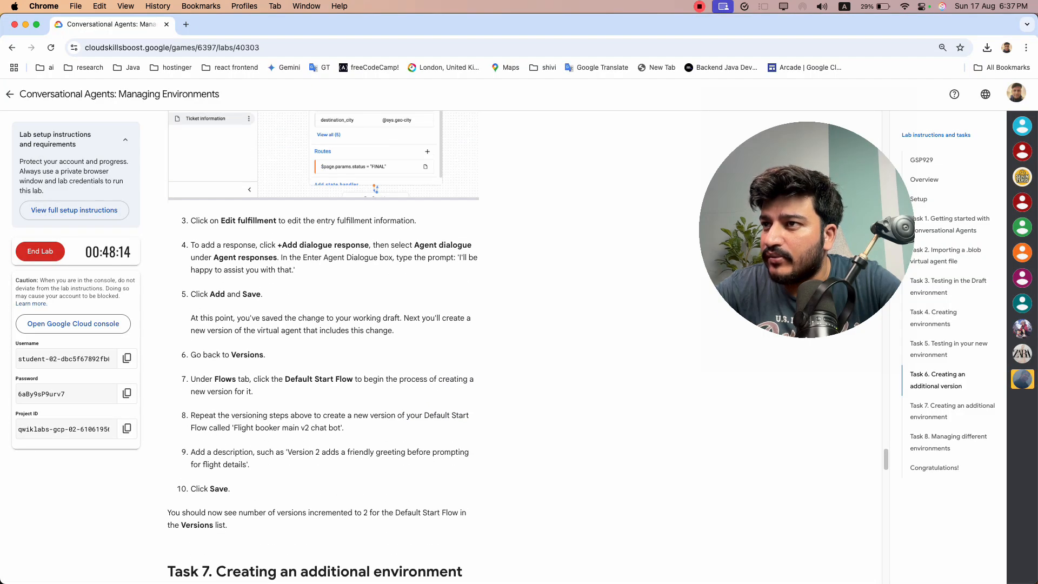
{"action": "scroll", "coordinate": [323, 346], "scroll_direction": "down", "scroll_amount": 10}
{"action": "scroll", "coordinate": [323, 346], "scroll_direction": "up", "scroll_amount": 4}
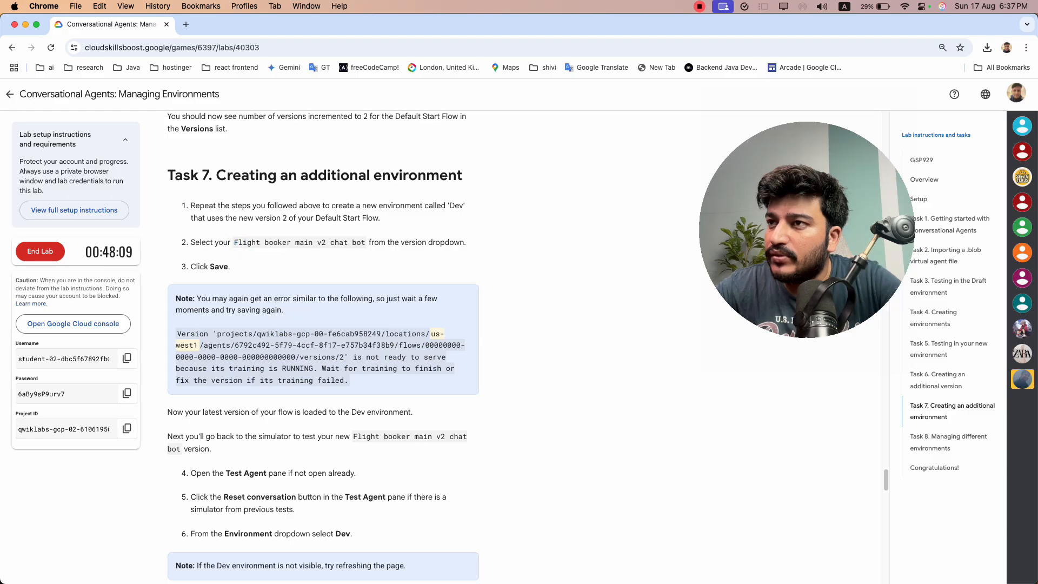
{"action": "left_click_drag", "start_coordinate": [366, 243], "coordinate": [229, 243]}
{"action": "key", "text": "super+c"}
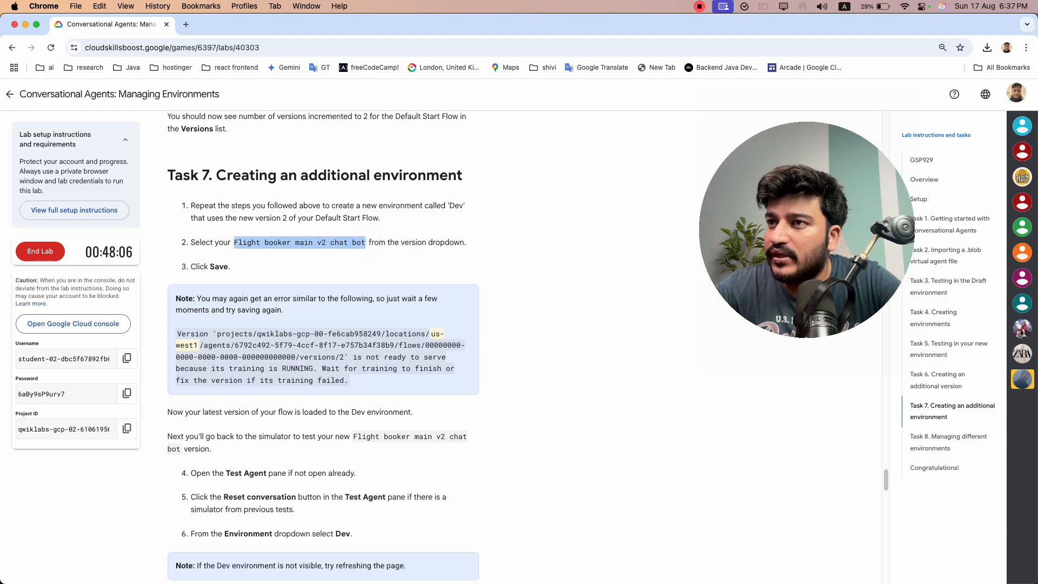
{"action": "key", "text": "super+grave"}
{"action": "key", "text": "super+v"}
Describe the version as "New one added ticket fulfilment", fix the flagged spelling, and save the version
{"action": "left_click", "coordinate": [512, 348]}
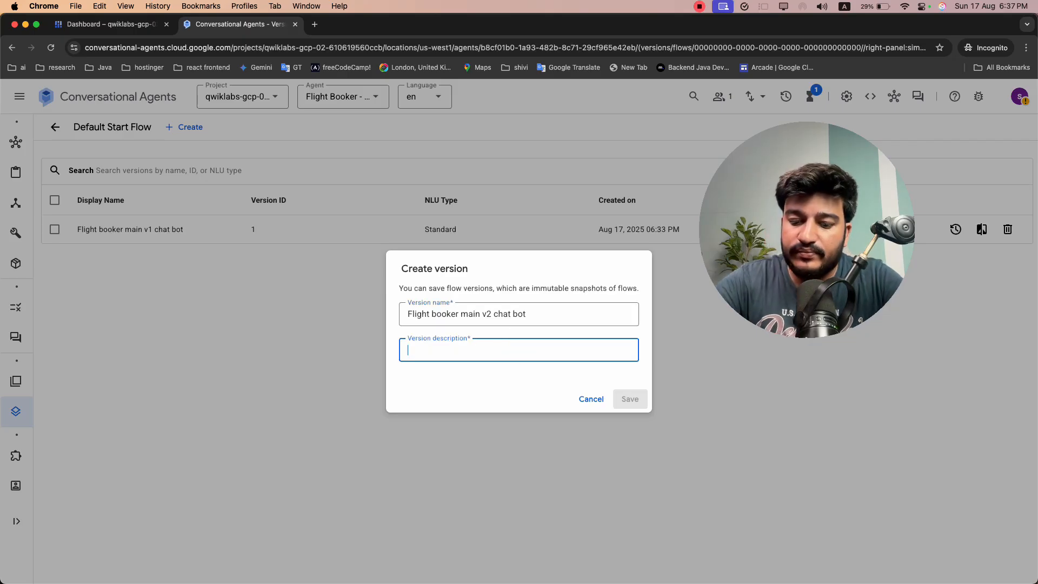
{"action": "type", "text": "New one added ticket"}
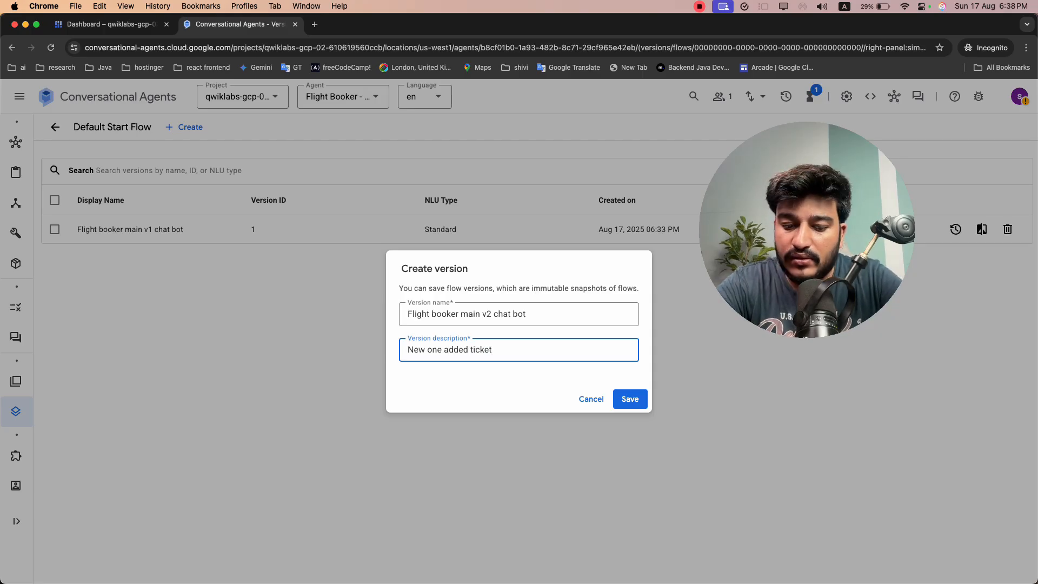
{"action": "key", "text": "super+grave"}
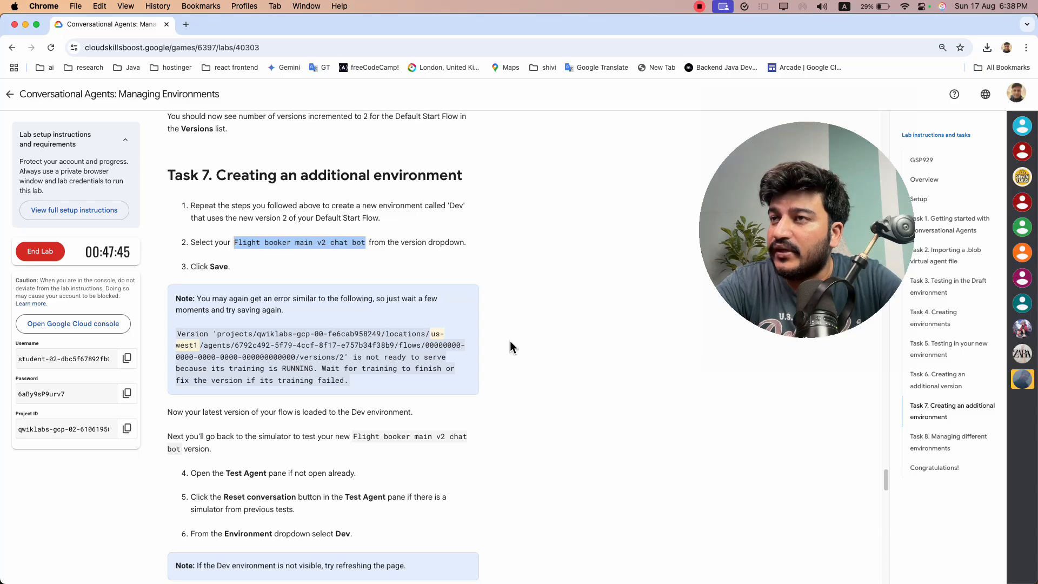
{"action": "left_click", "coordinate": [510, 341]}
{"action": "scroll", "coordinate": [510, 340], "scroll_direction": "up", "scroll_amount": 15}
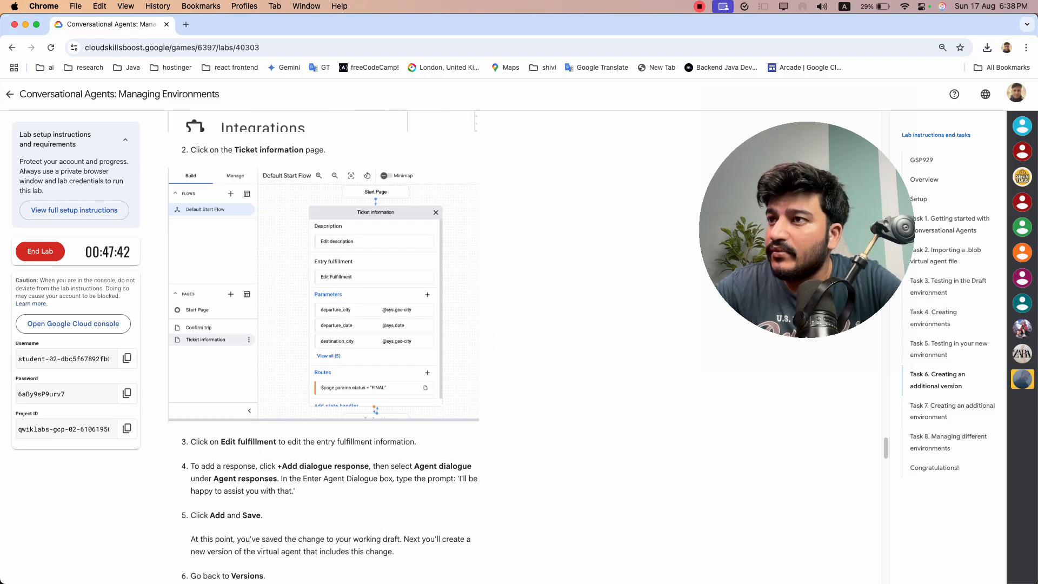
{"action": "key", "text": "super+grave"}
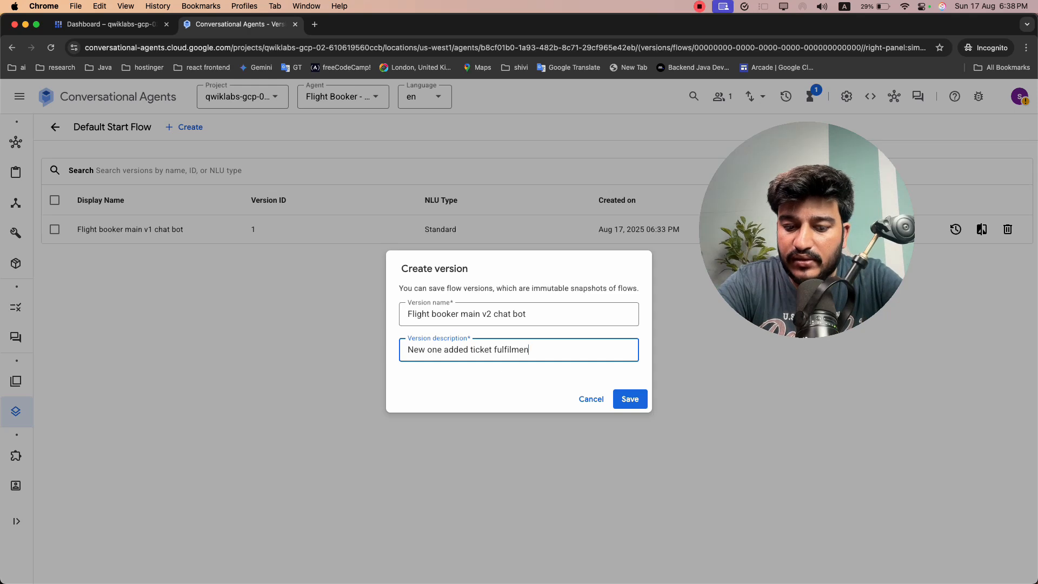
{"action": "type", "text": "t"}
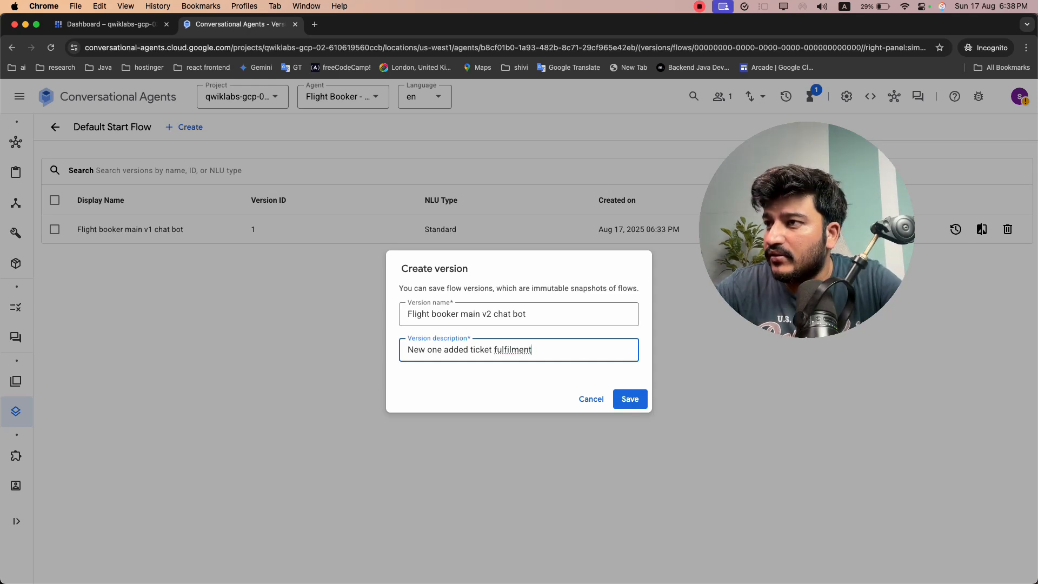
{"action": "right_click", "coordinate": [512, 350]}
{"action": "left_click", "coordinate": [540, 287]}
{"action": "left_click", "coordinate": [629, 398]}
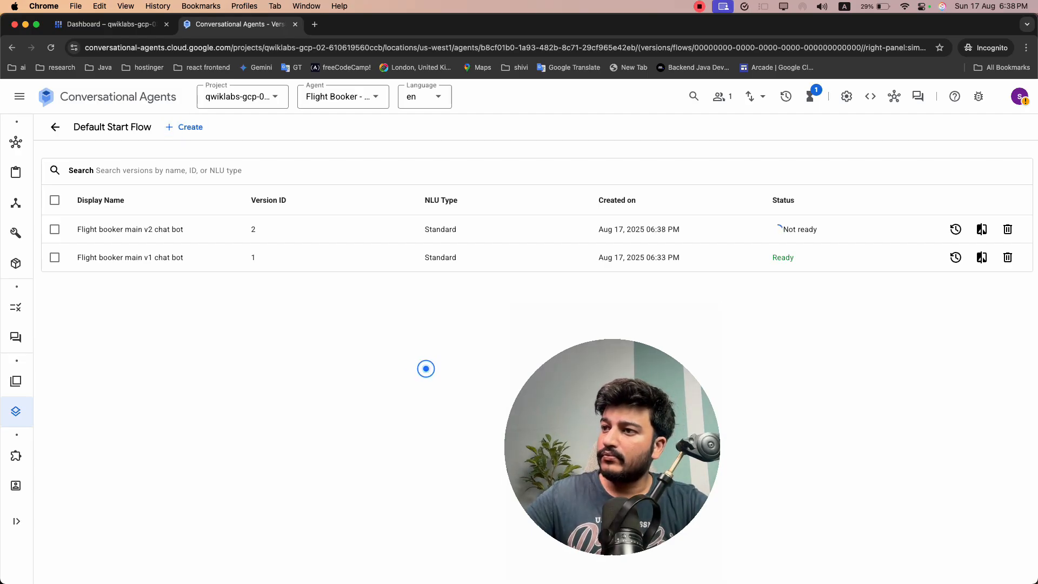
Reload the Default Start Flow version list to refresh the status, and open the agent's Environments page
{"action": "key", "text": "super+r"}
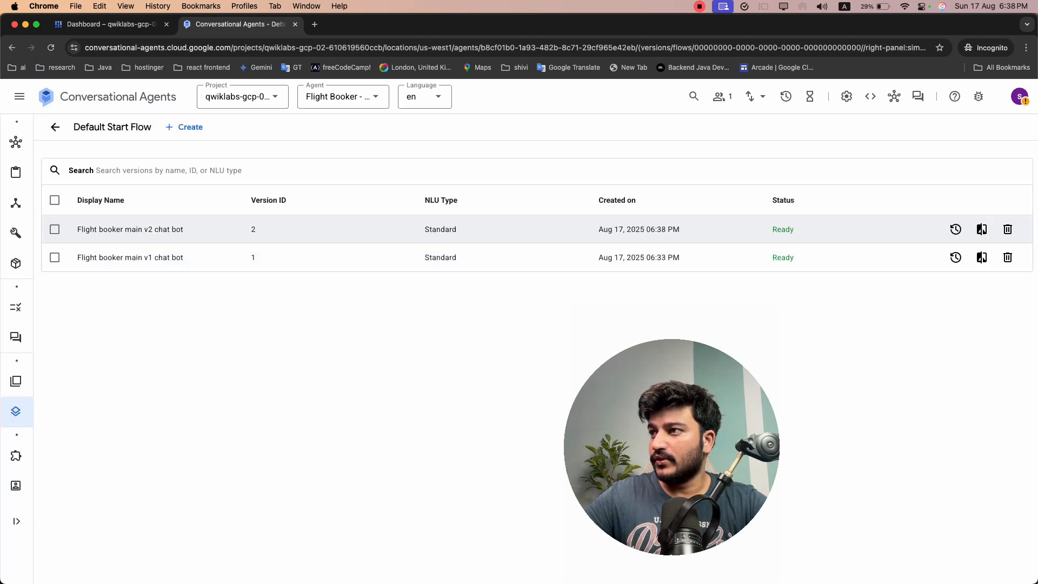
{"action": "mouse_move", "coordinate": [16, 411]}
{"action": "left_click", "coordinate": [67, 381]}
Copy the name "Dev" from the Task 7 instructions and enter it as the display name of a new custom environment
{"action": "key", "text": "super+grave"}
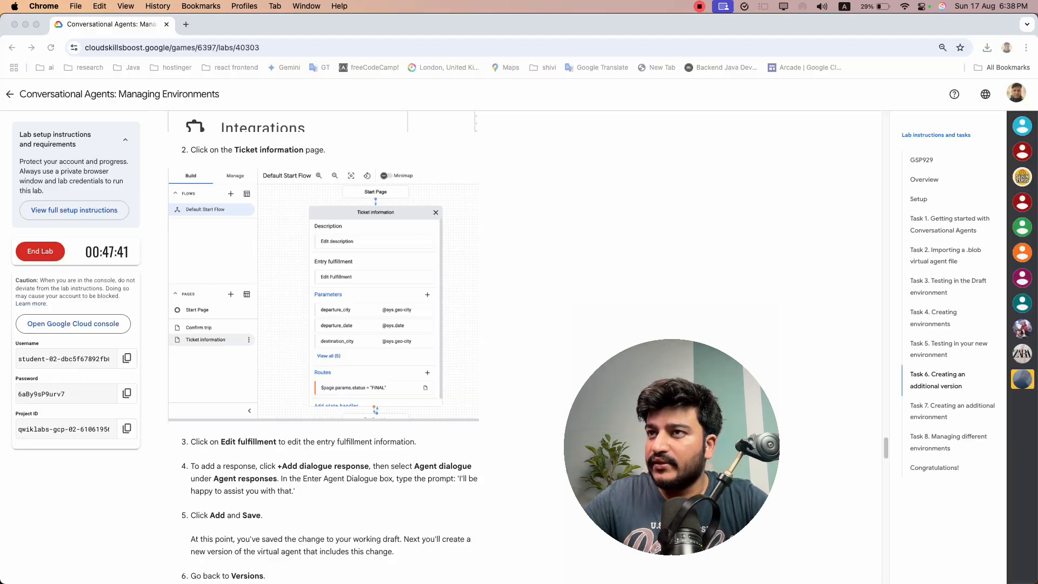
{"action": "scroll", "coordinate": [323, 346], "scroll_direction": "down", "scroll_amount": 12}
{"action": "scroll", "coordinate": [323, 346], "scroll_direction": "down", "scroll_amount": 8}
{"action": "scroll", "coordinate": [323, 345], "scroll_direction": "up", "scroll_amount": 6}
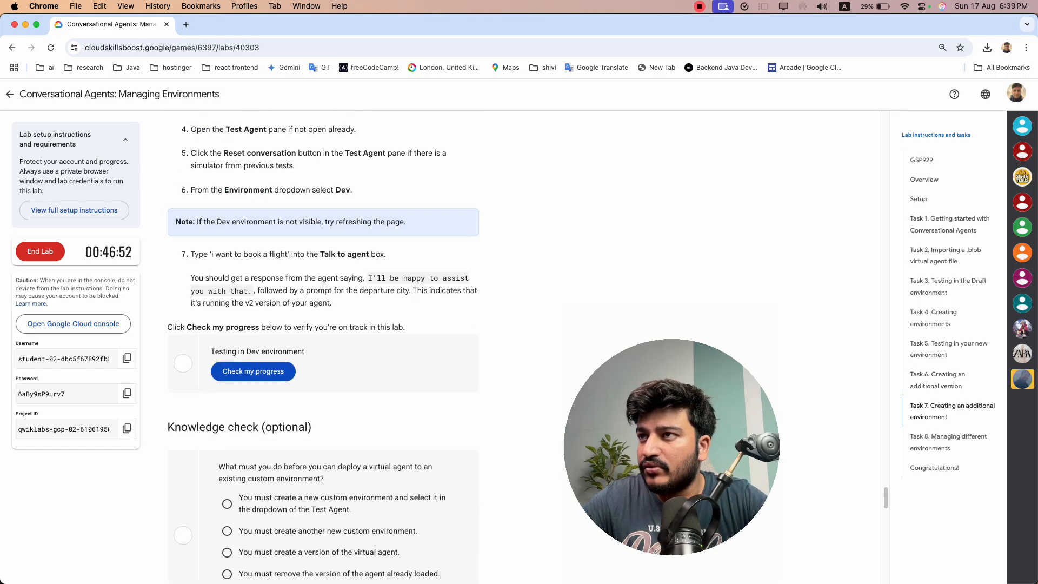
{"action": "scroll", "coordinate": [323, 346], "scroll_direction": "up", "scroll_amount": 7}
{"action": "scroll", "coordinate": [323, 346], "scroll_direction": "down", "scroll_amount": 4}
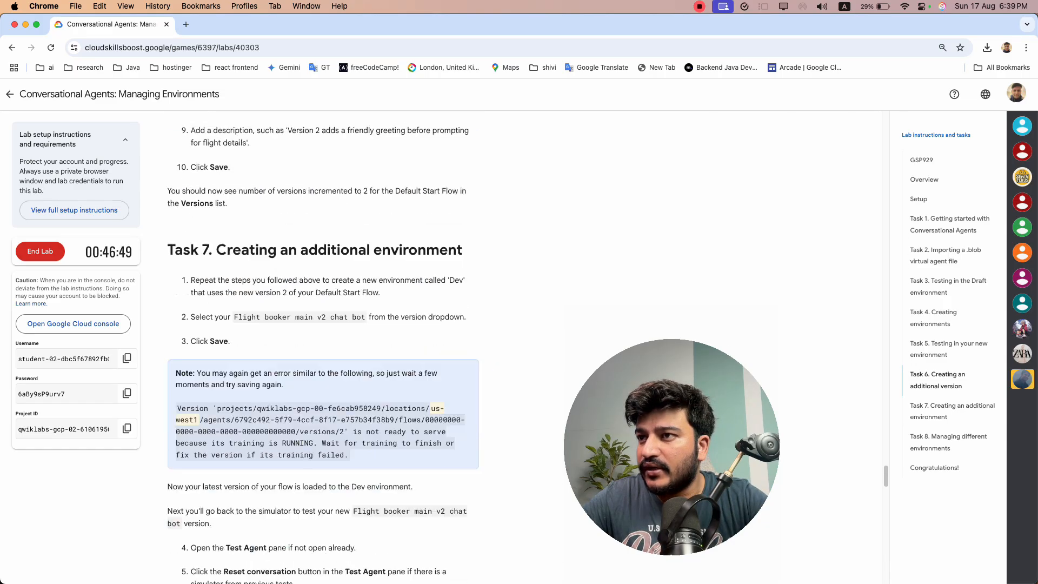
{"action": "double_click", "coordinate": [456, 149]}
{"action": "key", "text": "super+c"}
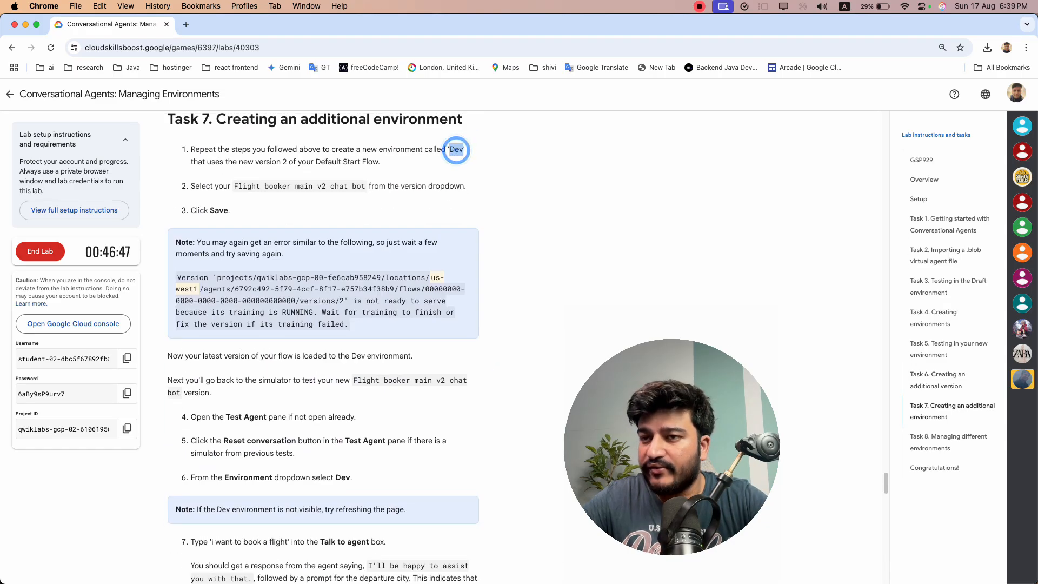
{"action": "key", "text": "super+grave"}
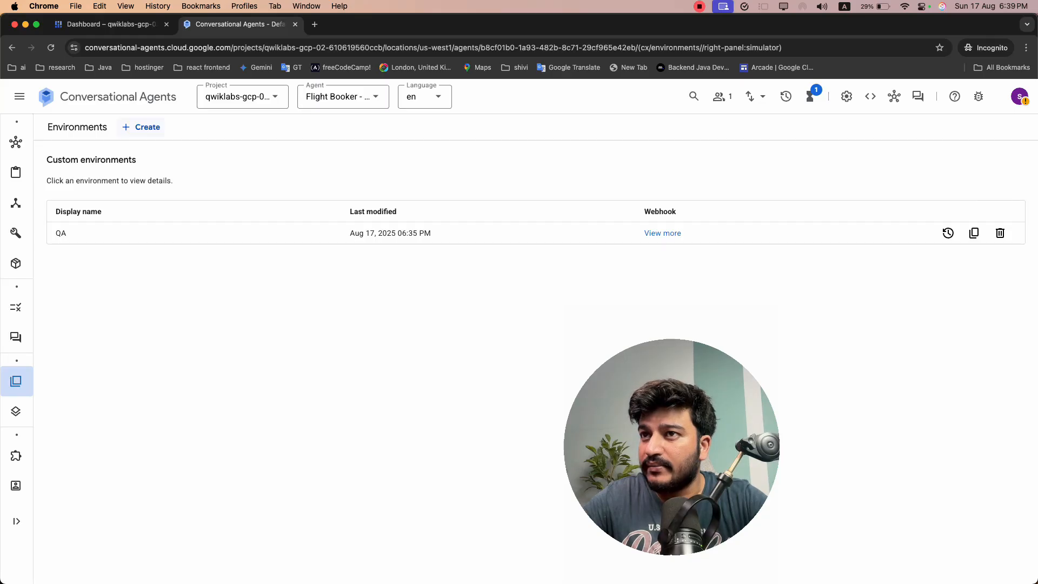
{"action": "left_click", "coordinate": [145, 127]}
{"action": "left_click", "coordinate": [173, 186]}
{"action": "key", "text": "super+v"}
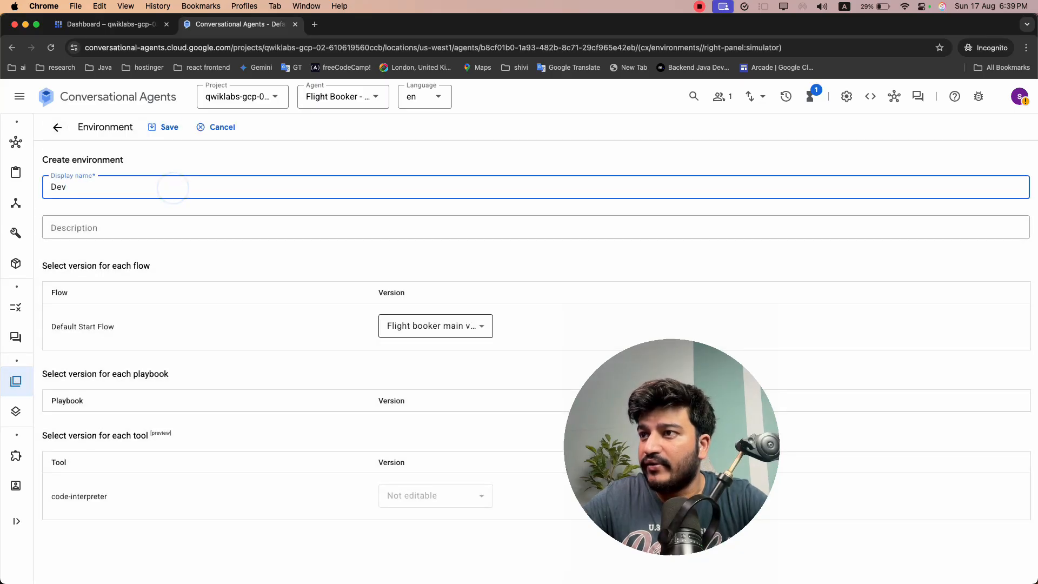
Select Flight booker main v2 chat bot as the Default Start Flow version and save the Dev environment
{"action": "left_click", "coordinate": [413, 320]}
{"action": "left_click", "coordinate": [446, 385]}
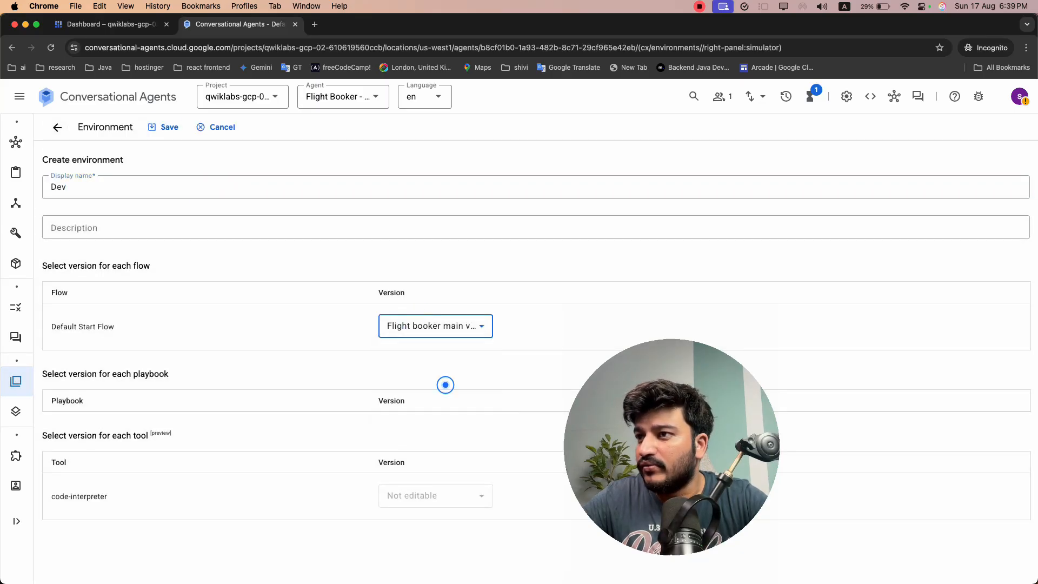
{"action": "left_click", "coordinate": [321, 315]}
{"action": "left_click", "coordinate": [150, 130]}
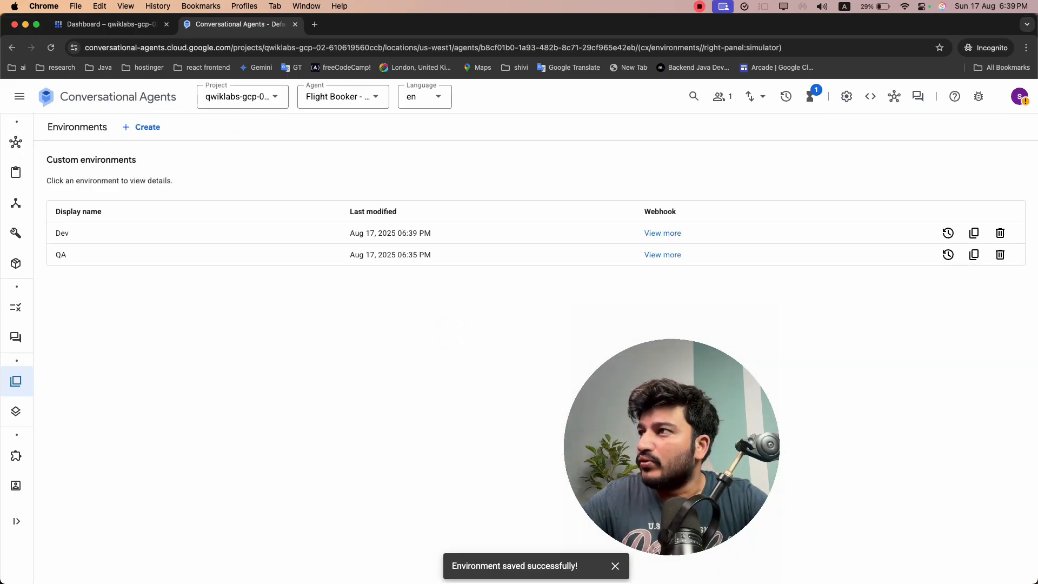
Open the agent preview, display its environment choices, and reload the console page to refresh them
{"action": "left_click", "coordinate": [917, 97]}
{"action": "left_click", "coordinate": [841, 295]}
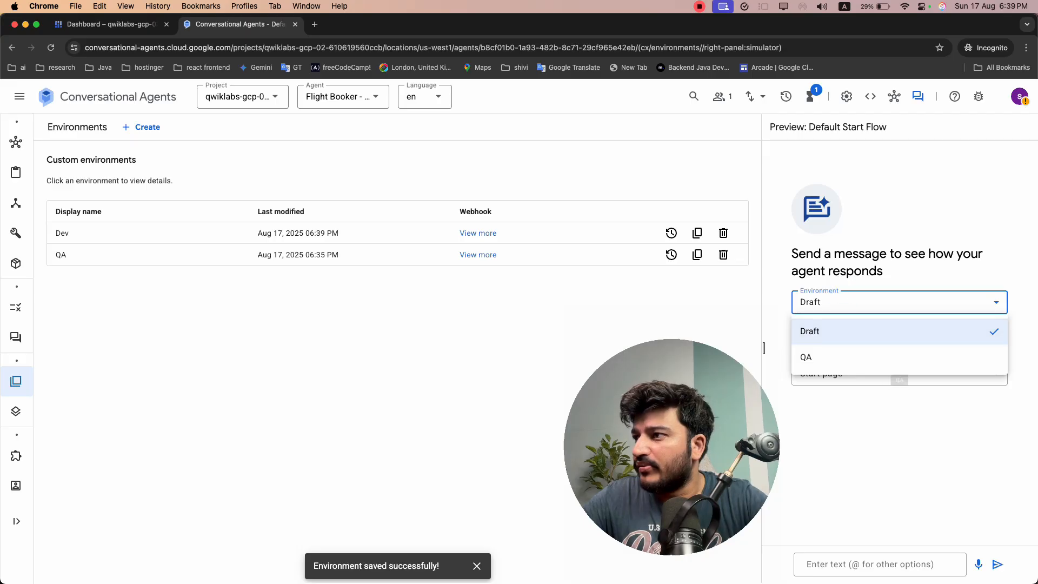
{"action": "left_click", "coordinate": [46, 49]}
Copy the test phrase "i want to book a flight" from the Task 7 instructions and return to the agent console
{"action": "key", "text": "super+grave"}
{"action": "scroll", "coordinate": [384, 218], "scroll_direction": "down", "scroll_amount": 4}
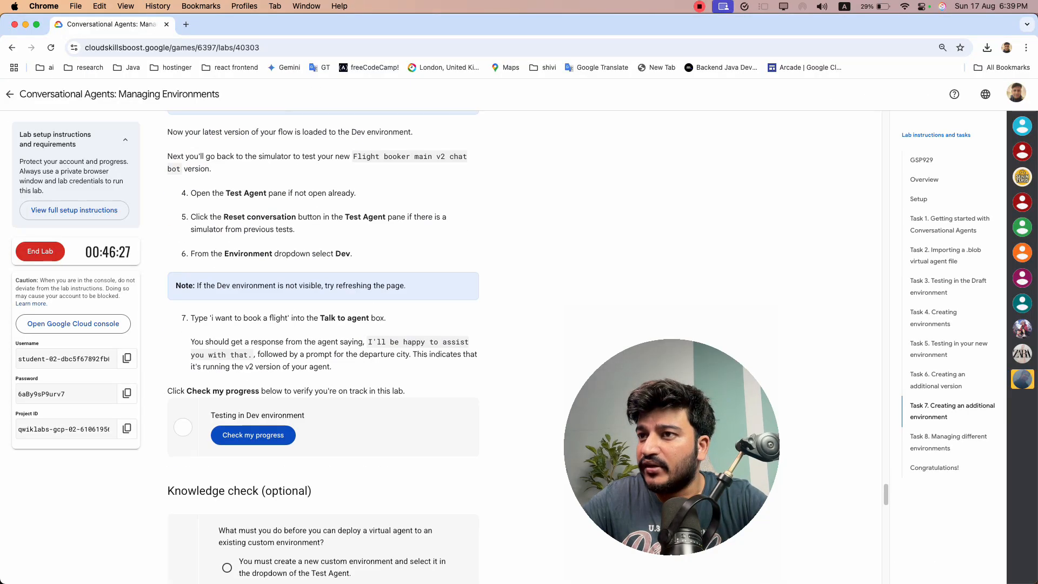
{"action": "scroll", "coordinate": [340, 245], "scroll_direction": "up", "scroll_amount": 1}
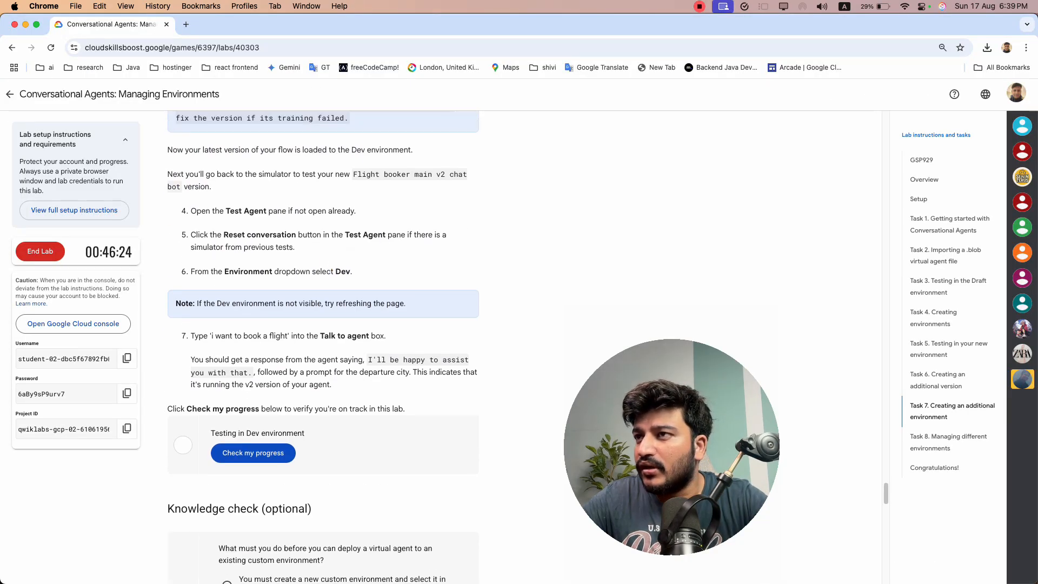
{"action": "scroll", "coordinate": [339, 245], "scroll_direction": "down", "scroll_amount": 1}
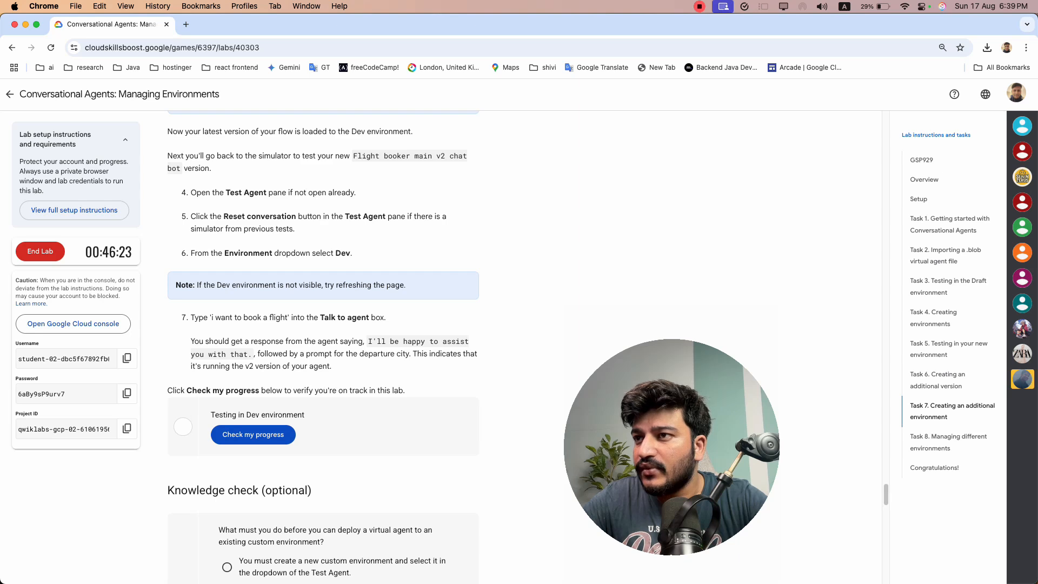
{"action": "left_click_drag", "start_coordinate": [211, 317], "coordinate": [288, 317]}
{"action": "key", "text": "super+c"}
{"action": "key", "text": "super+grave"}
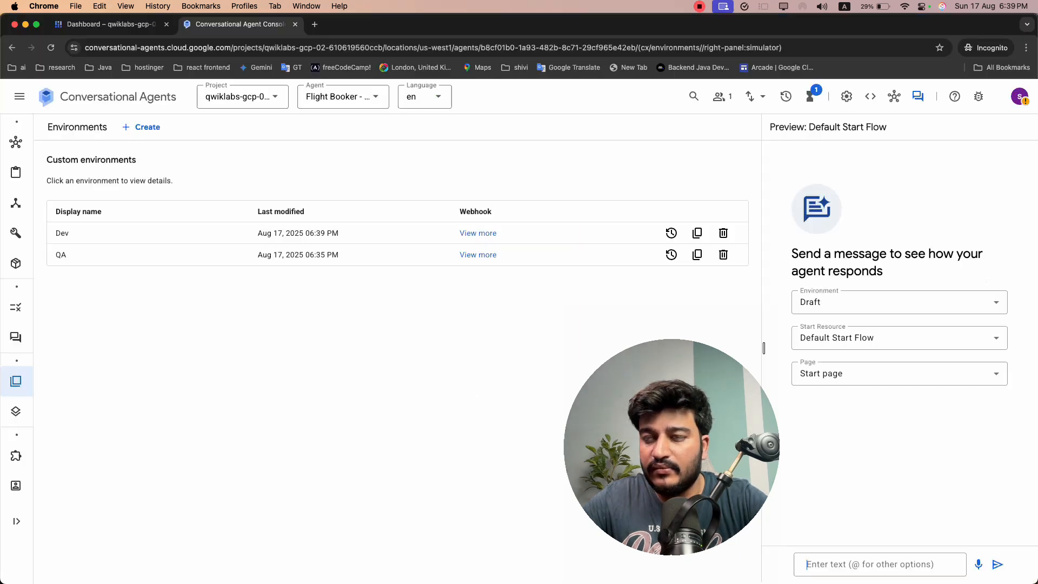
Set the preview environment to Dev and send "i want to book a flight" to the agent
{"action": "left_click", "coordinate": [839, 304]}
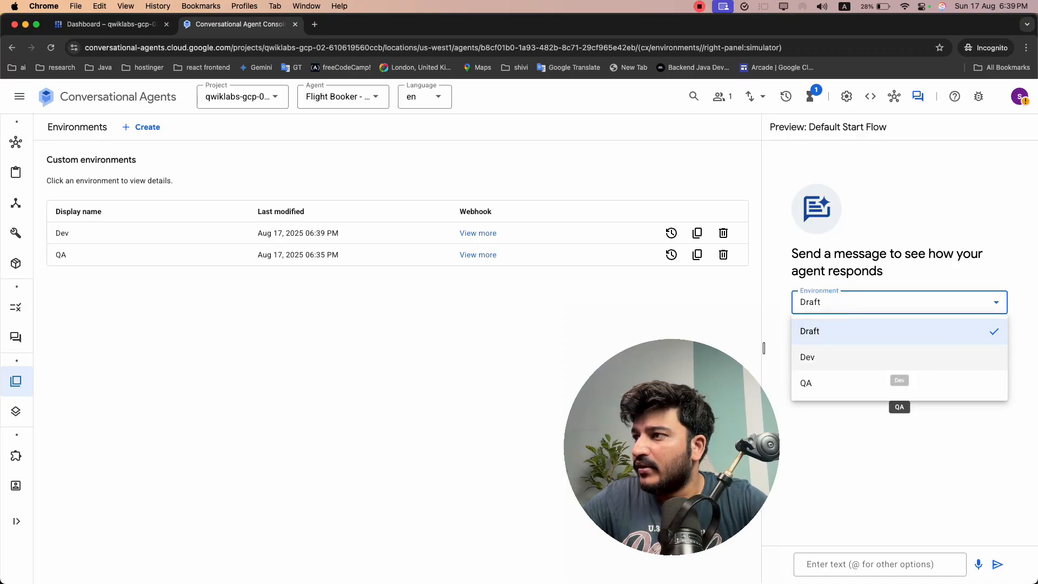
{"action": "left_click", "coordinate": [824, 355]}
{"action": "left_click", "coordinate": [880, 563]}
{"action": "key", "text": "super+v"}
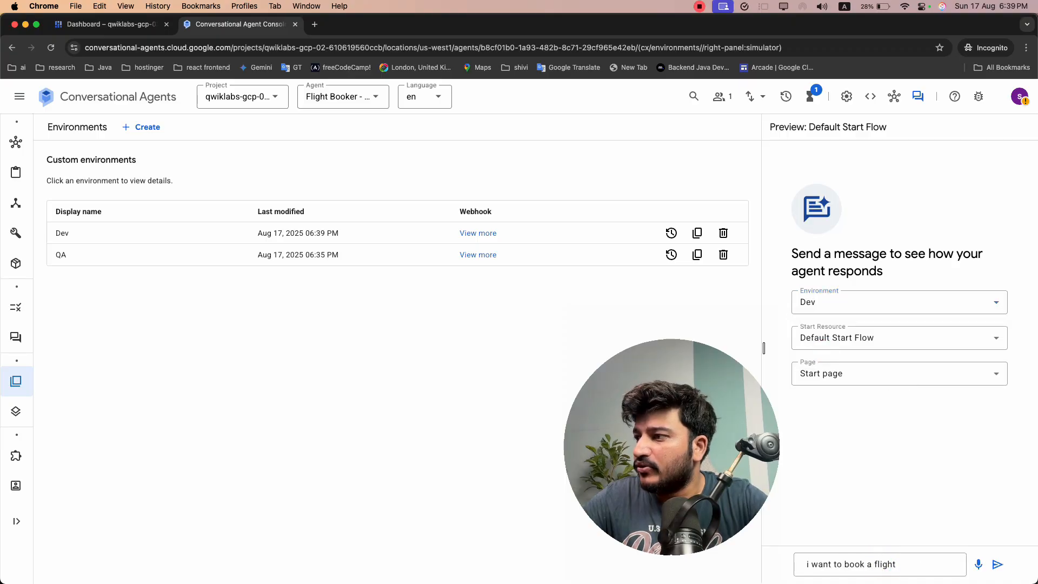
{"action": "left_click", "coordinate": [997, 564]}
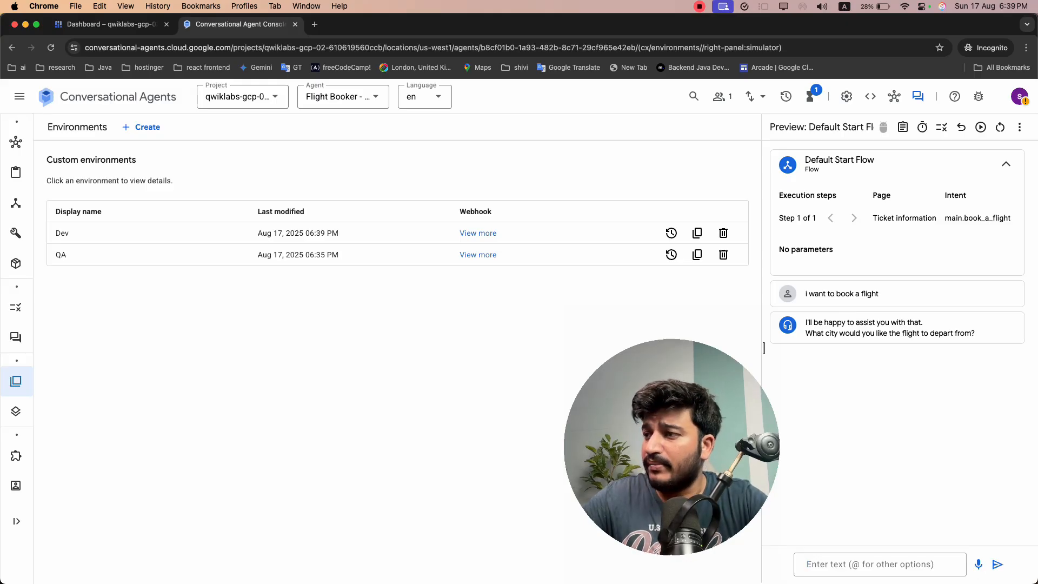
Return to the lab page and run the progress check for Testing in Dev environment
{"action": "key", "text": "super+grave"}
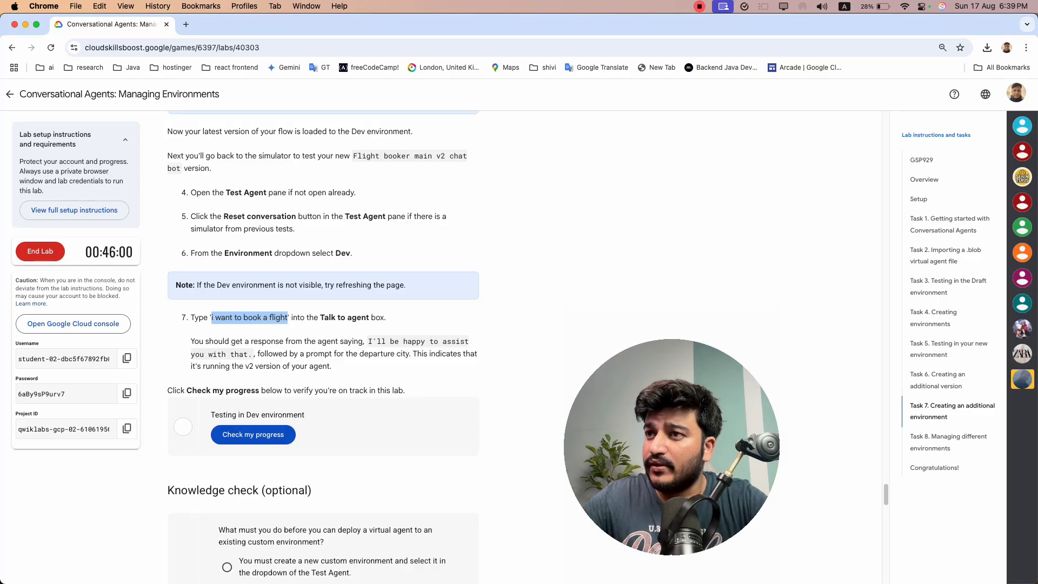
{"action": "left_click", "coordinate": [394, 304]}
{"action": "left_click", "coordinate": [276, 433]}
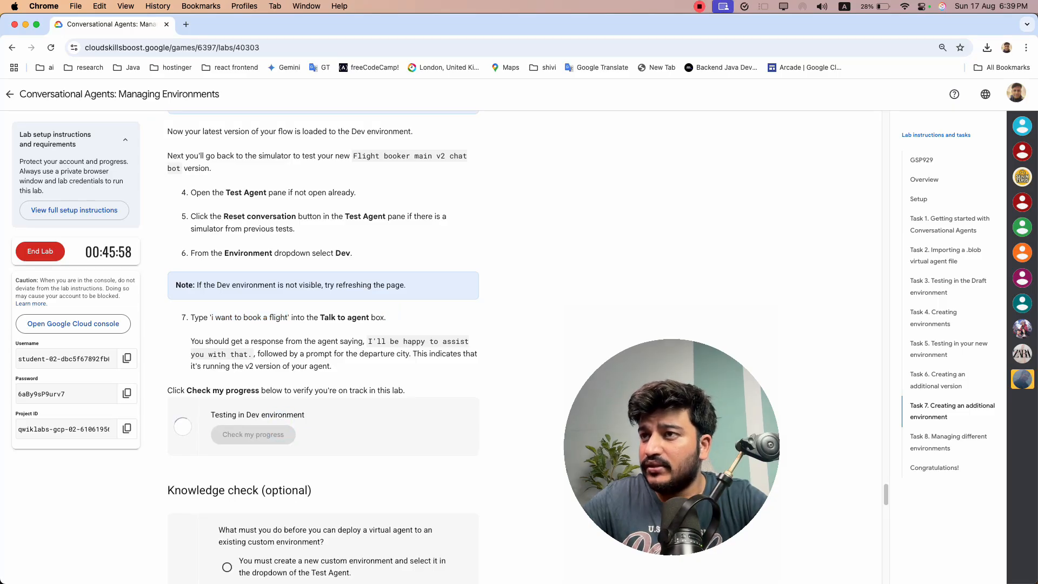
Answer the Task 7 knowledge check with "You must create a version of the virtual agent." and submit it
{"action": "scroll", "coordinate": [323, 347], "scroll_direction": "up", "scroll_amount": 10}
{"action": "scroll", "coordinate": [323, 347], "scroll_direction": "down", "scroll_amount": 8}
{"action": "scroll", "coordinate": [323, 347], "scroll_direction": "up", "scroll_amount": 2}
{"action": "scroll", "coordinate": [324, 347], "scroll_direction": "down", "scroll_amount": 14}
{"action": "scroll", "coordinate": [323, 347], "scroll_direction": "down", "scroll_amount": 8}
{"action": "scroll", "coordinate": [324, 347], "scroll_direction": "up", "scroll_amount": 16}
{"action": "scroll", "coordinate": [323, 347], "scroll_direction": "down", "scroll_amount": 3}
{"action": "scroll", "coordinate": [323, 346], "scroll_direction": "down", "scroll_amount": 3}
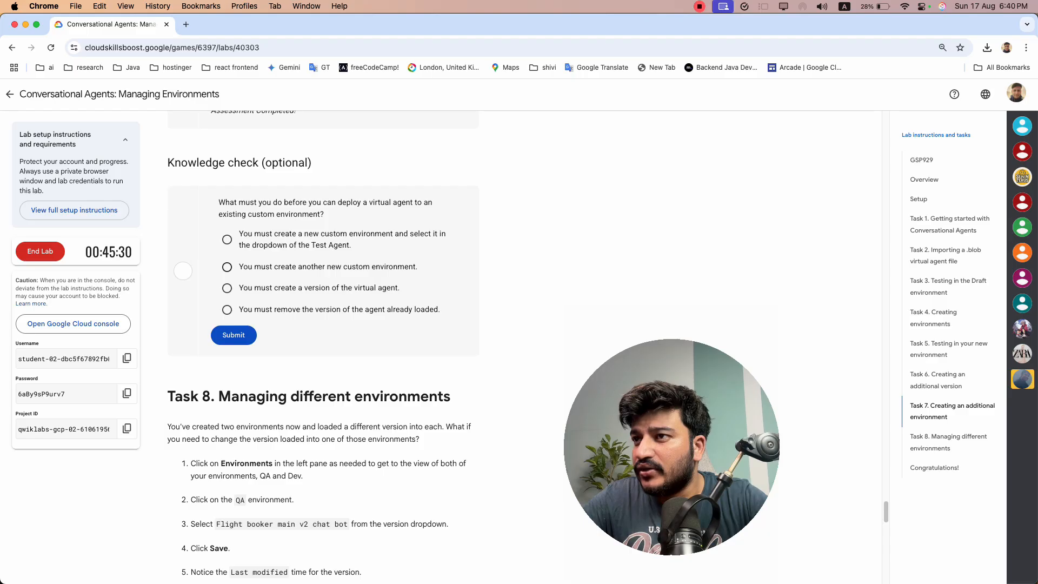
{"action": "left_click", "coordinate": [280, 288]}
{"action": "left_click", "coordinate": [233, 335]}
Look through the Task 8 instructions on managing different environments and the closing knowledge questions
{"action": "scroll", "coordinate": [233, 335], "scroll_direction": "down", "scroll_amount": 3}
{"action": "scroll", "coordinate": [323, 346], "scroll_direction": "down", "scroll_amount": 15}
{"action": "scroll", "coordinate": [323, 346], "scroll_direction": "up", "scroll_amount": 10}
{"action": "scroll", "coordinate": [322, 346], "scroll_direction": "up", "scroll_amount": 6}
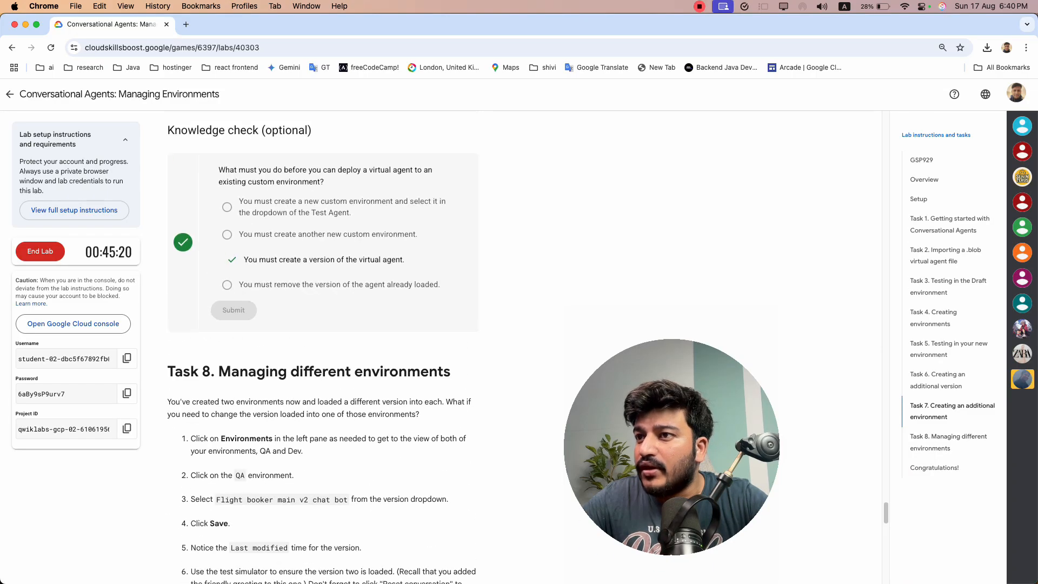
{"action": "scroll", "coordinate": [323, 346], "scroll_direction": "down", "scroll_amount": 10}
{"action": "scroll", "coordinate": [323, 346], "scroll_direction": "up", "scroll_amount": 2}
{"action": "scroll", "coordinate": [323, 346], "scroll_direction": "down", "scroll_amount": 8}
{"action": "scroll", "coordinate": [322, 346], "scroll_direction": "up", "scroll_amount": 12}
{"action": "scroll", "coordinate": [323, 345], "scroll_direction": "up", "scroll_amount": 2}
{"action": "scroll", "coordinate": [323, 346], "scroll_direction": "down", "scroll_amount": 10}
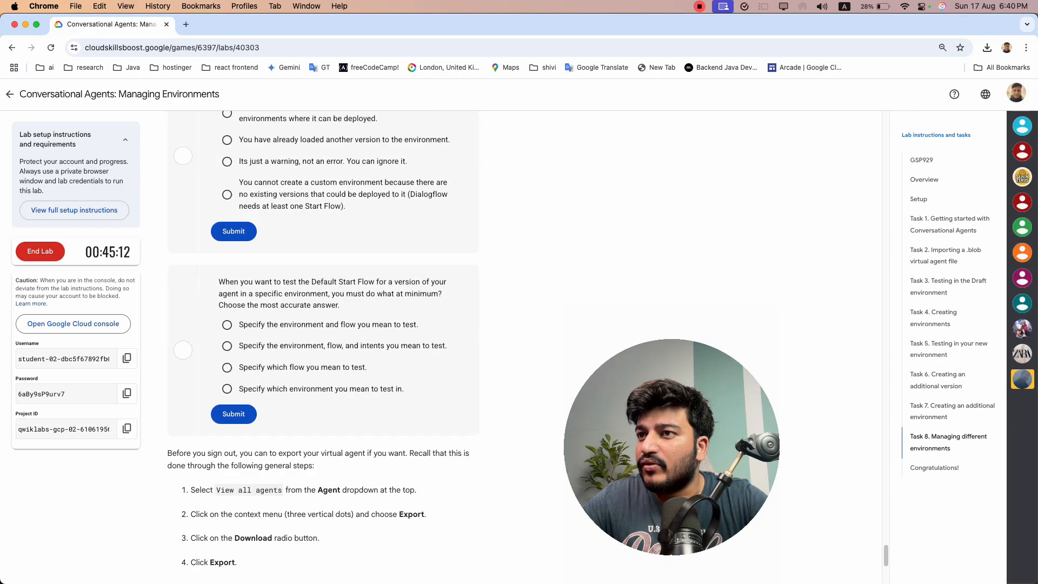
Collapse the lab setup instructions and submit the no-existing-versions answer, "You cannot create a custom environment", for the 'Start Flow' message question
{"action": "left_click", "coordinate": [124, 139]}
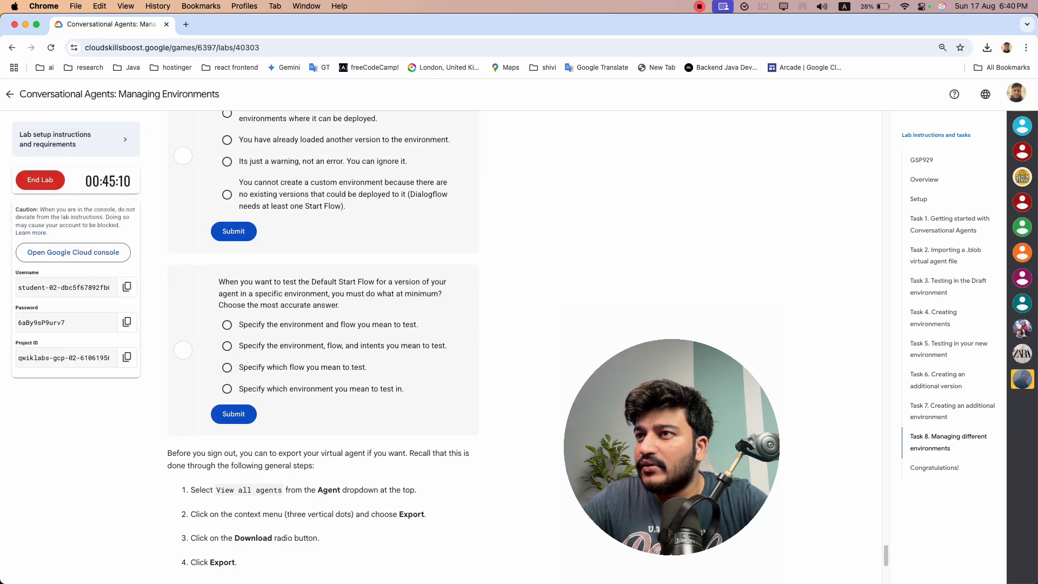
{"action": "scroll", "coordinate": [322, 346], "scroll_direction": "up", "scroll_amount": 7}
{"action": "scroll", "coordinate": [322, 346], "scroll_direction": "down", "scroll_amount": 4}
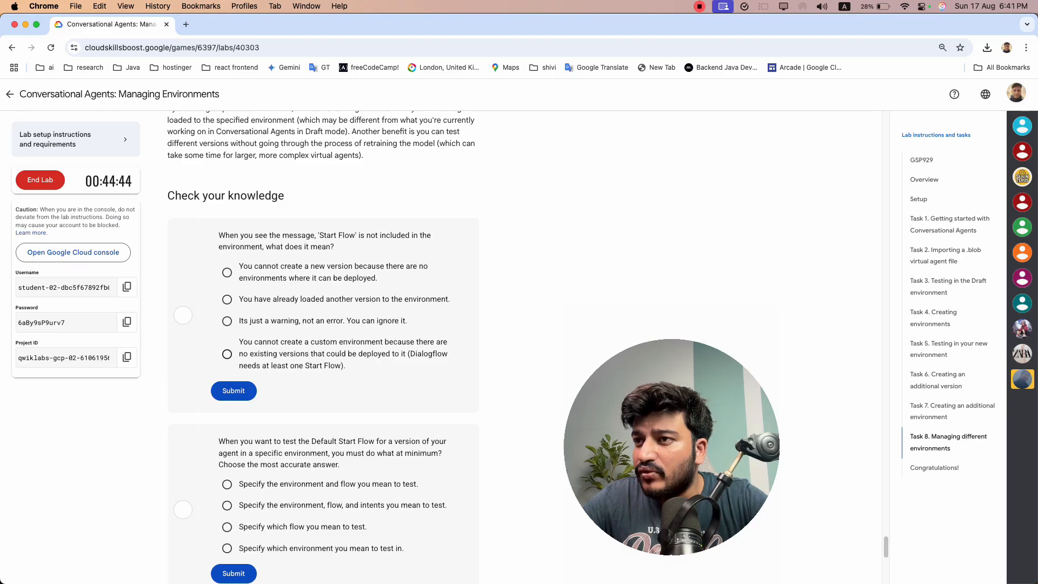
{"action": "left_click", "coordinate": [357, 352]}
{"action": "left_click", "coordinate": [234, 390]}
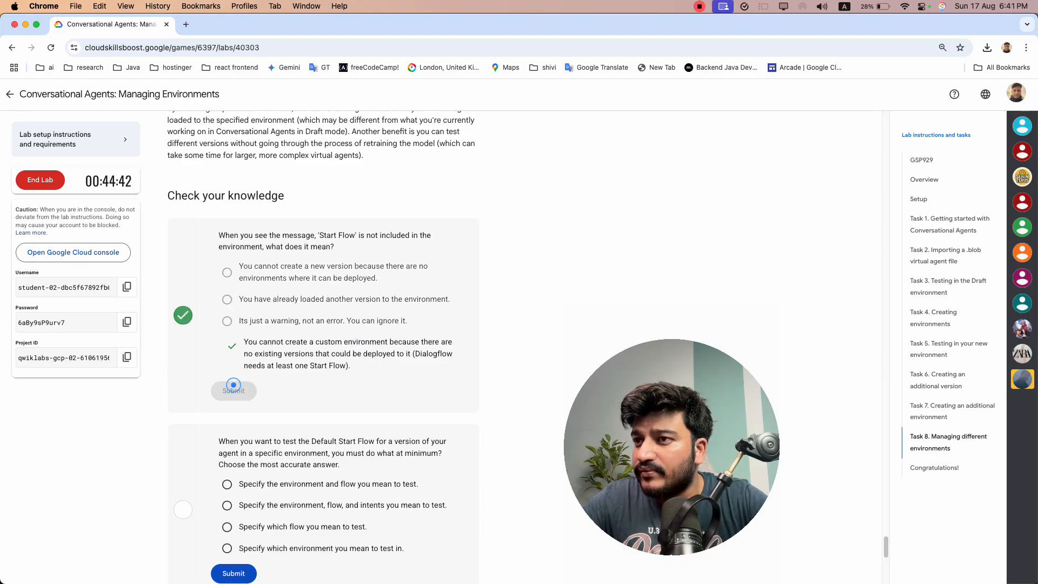
Answer the Default Start Flow testing question with "Specify which environment you mean to test in." and submit it
{"action": "scroll", "coordinate": [234, 378], "scroll_direction": "down", "scroll_amount": 4}
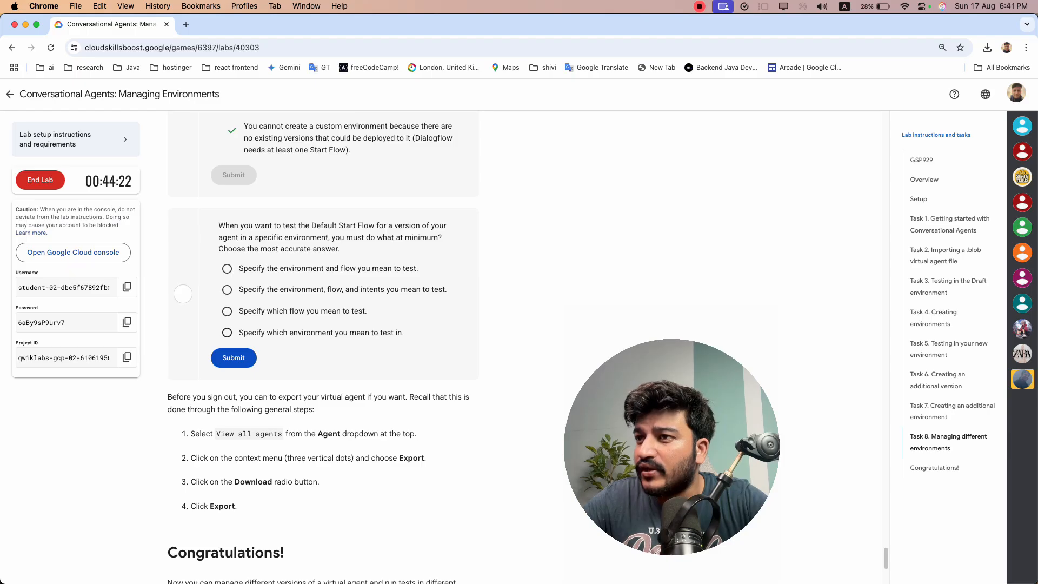
{"action": "left_click", "coordinate": [312, 333]}
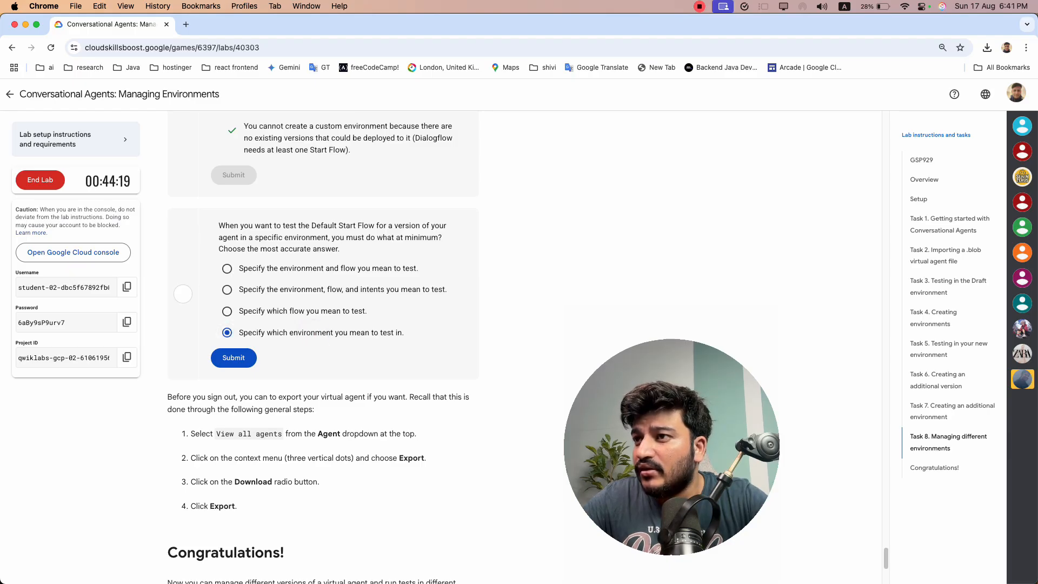
{"action": "left_click", "coordinate": [233, 357]}
Review the lab page from its overview to the closing export instructions, including the progress checks along the way
{"action": "scroll", "coordinate": [233, 355], "scroll_direction": "down", "scroll_amount": 5}
{"action": "scroll", "coordinate": [233, 355], "scroll_direction": "up", "scroll_amount": 10}
{"action": "scroll", "coordinate": [323, 345], "scroll_direction": "up", "scroll_amount": 20}
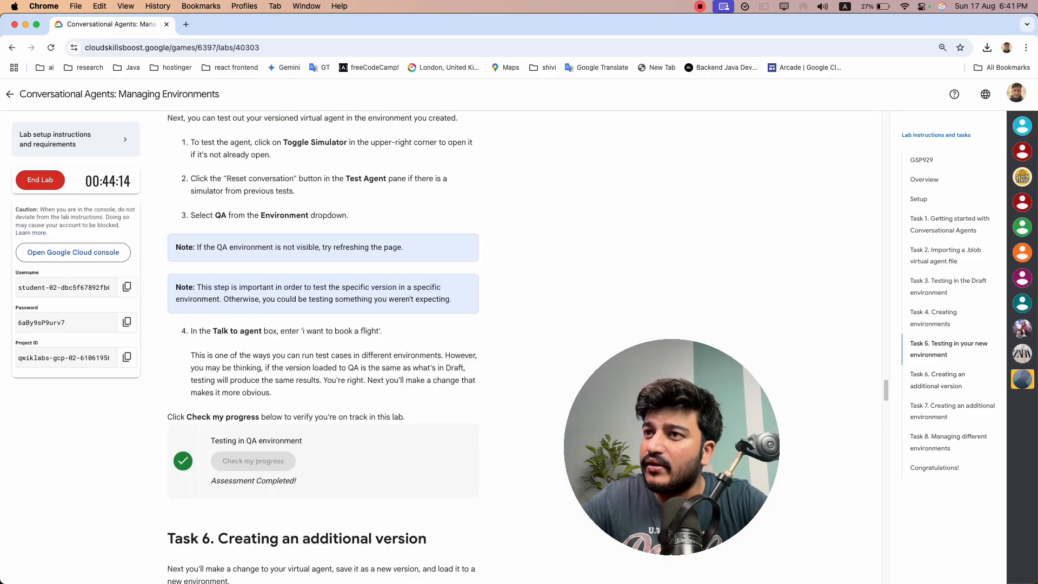
{"action": "scroll", "coordinate": [324, 346], "scroll_direction": "up", "scroll_amount": 15}
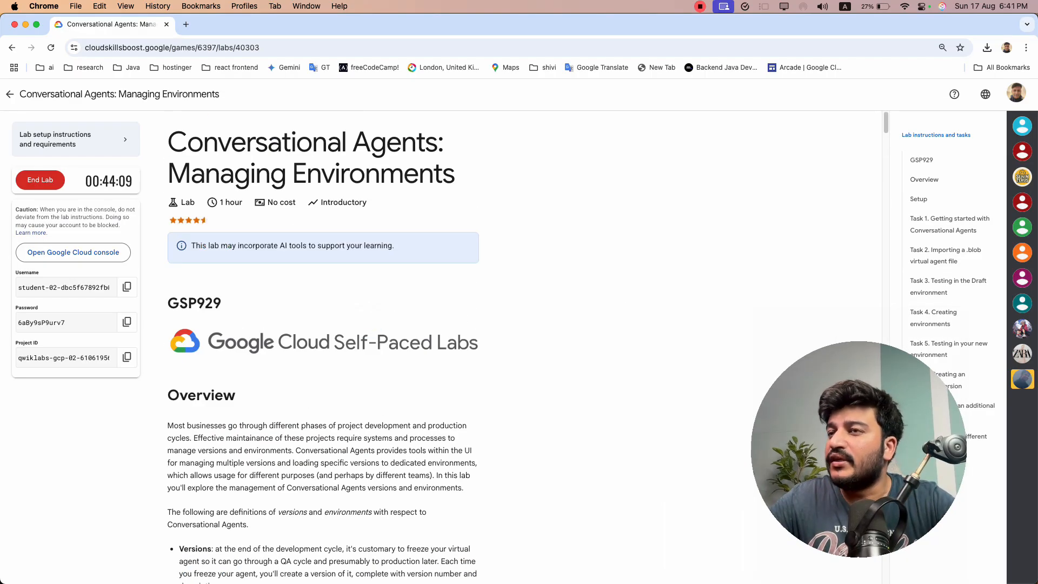
{"action": "scroll", "coordinate": [323, 346], "scroll_direction": "down", "scroll_amount": 20}
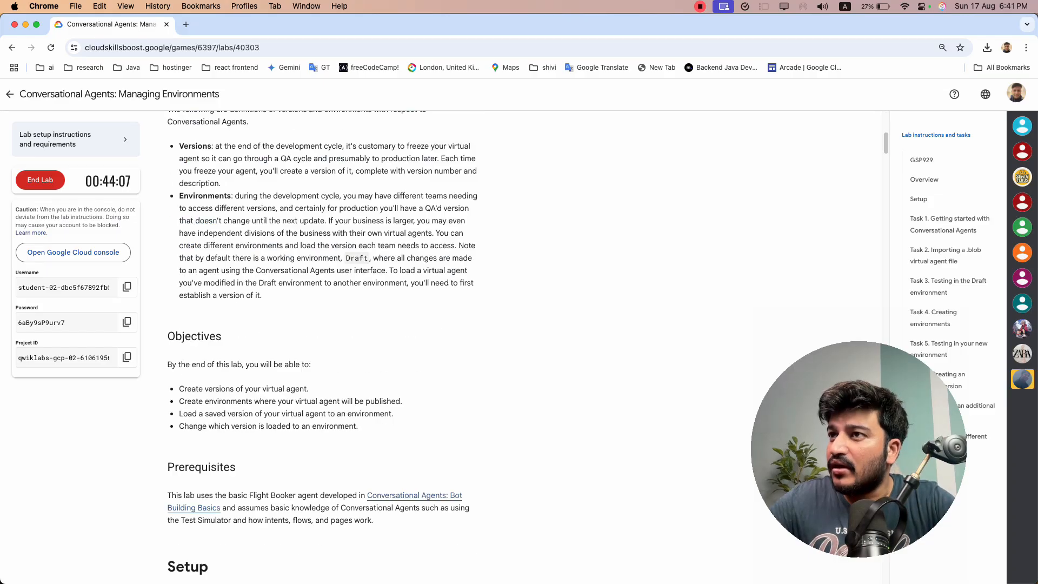
{"action": "scroll", "coordinate": [323, 346], "scroll_direction": "down", "scroll_amount": 20}
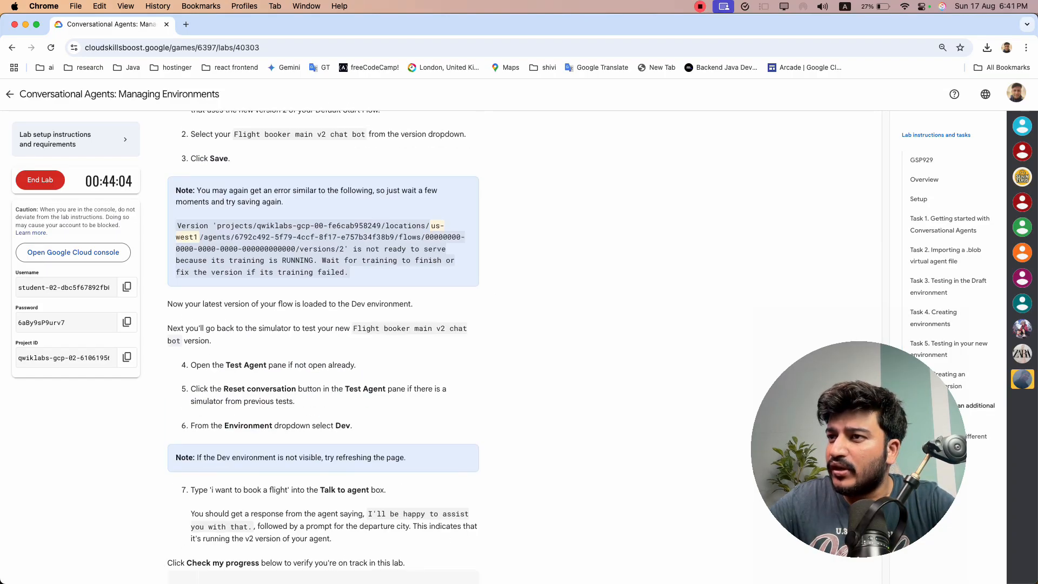
{"action": "scroll", "coordinate": [323, 346], "scroll_direction": "up", "scroll_amount": 2}
{"action": "left_click_drag", "start_coordinate": [229, 265], "coordinate": [289, 357]}
{"action": "left_click", "coordinate": [288, 357]}
{"action": "left_click_drag", "start_coordinate": [328, 282], "coordinate": [325, 333]}
{"action": "left_click", "coordinate": [361, 340]}
Switch to the agent console, export the Flight Booker agent as a local download, save the file in Downloads and finish the export
{"action": "key", "text": "super+grave"}
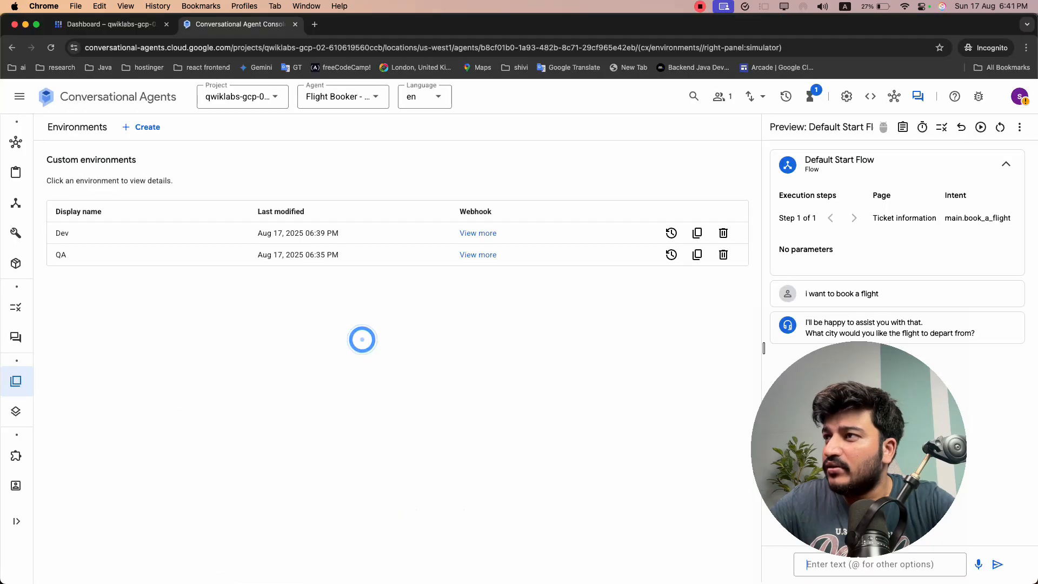
{"action": "left_click", "coordinate": [753, 96]}
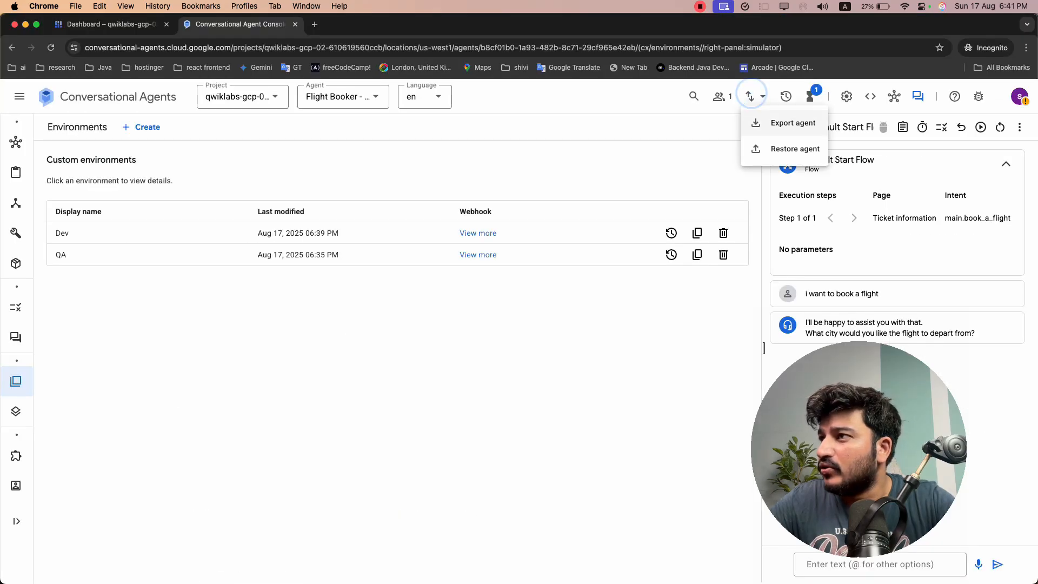
{"action": "left_click", "coordinate": [773, 128]}
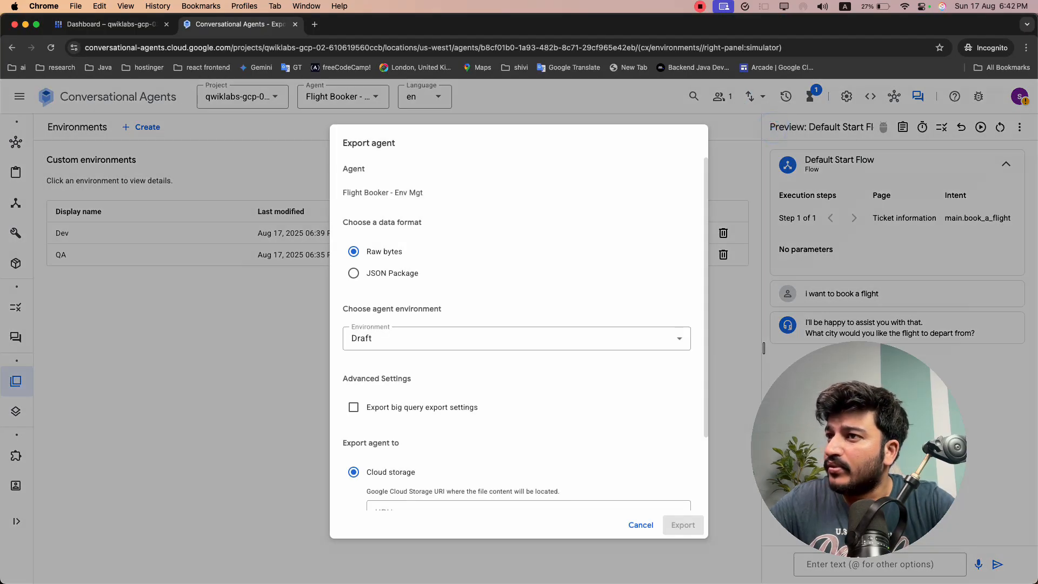
{"action": "scroll", "coordinate": [516, 405], "scroll_direction": "down", "scroll_amount": 2}
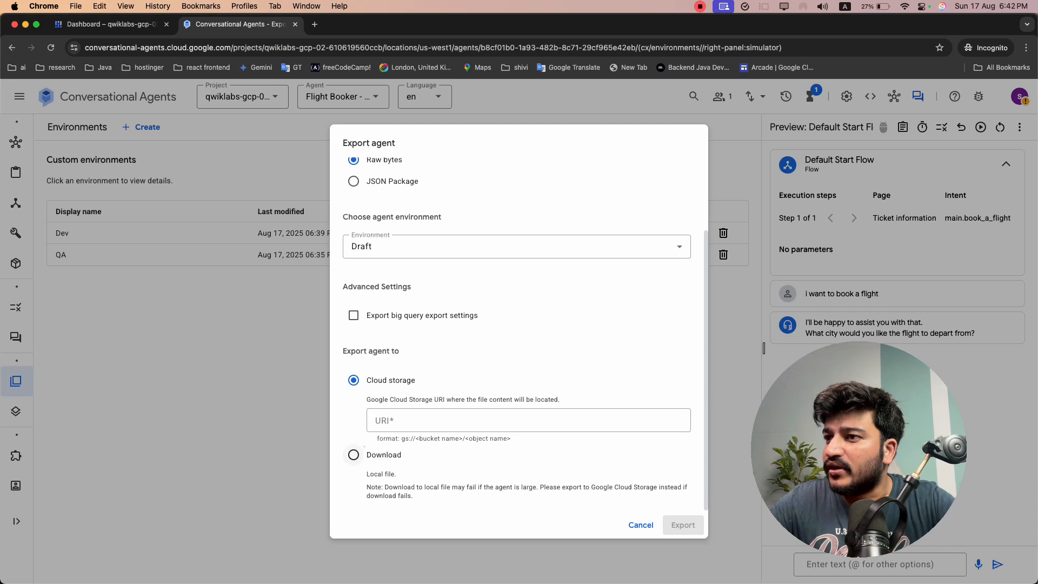
{"action": "left_click", "coordinate": [353, 455]}
{"action": "left_click", "coordinate": [678, 525]}
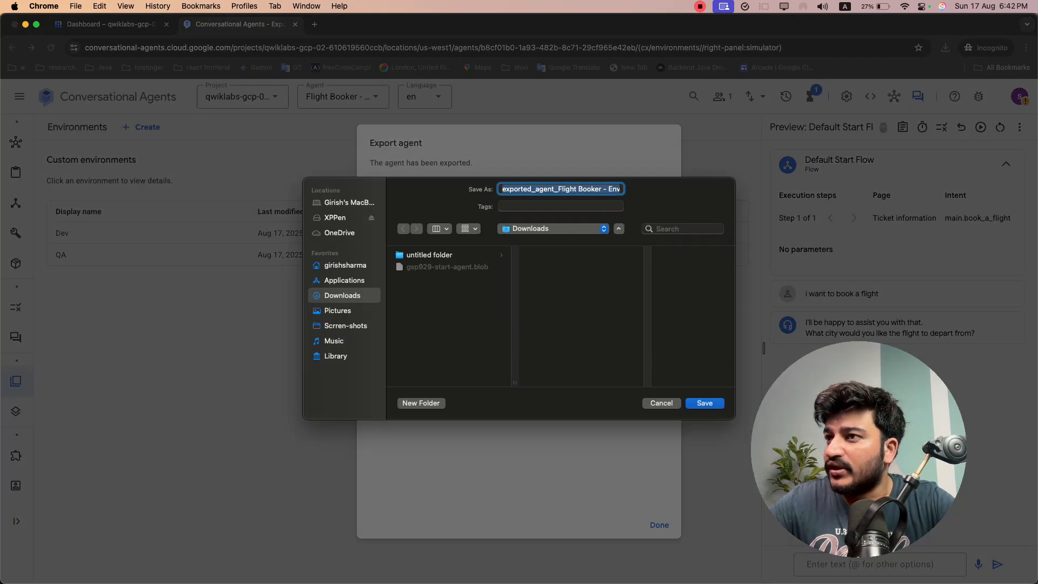
{"action": "left_click", "coordinate": [721, 404]}
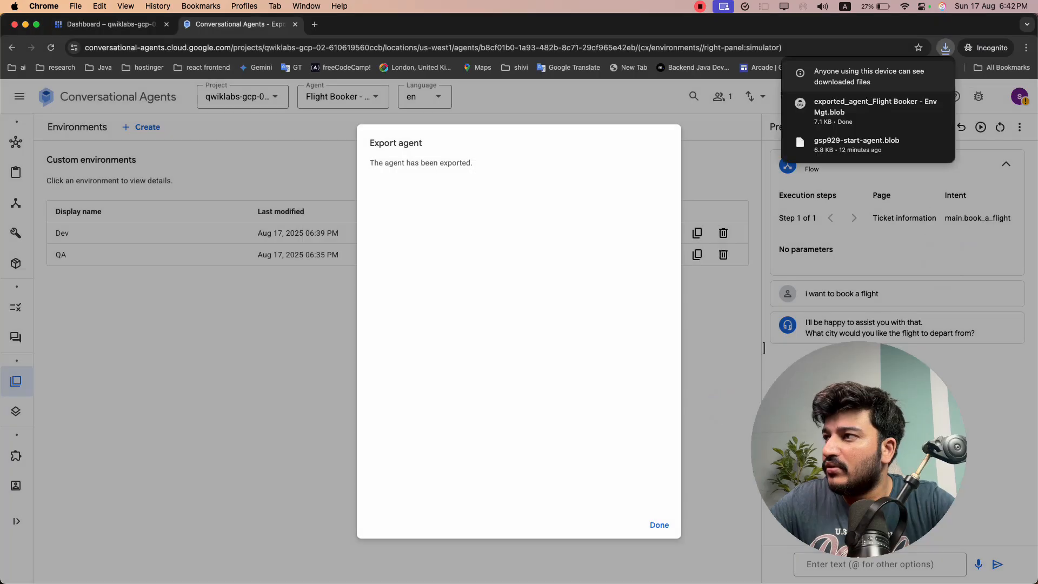
{"action": "left_click", "coordinate": [662, 520]}
Return to the lab page and end the lab, confirming the request
{"action": "left_click", "coordinate": [120, 19]}
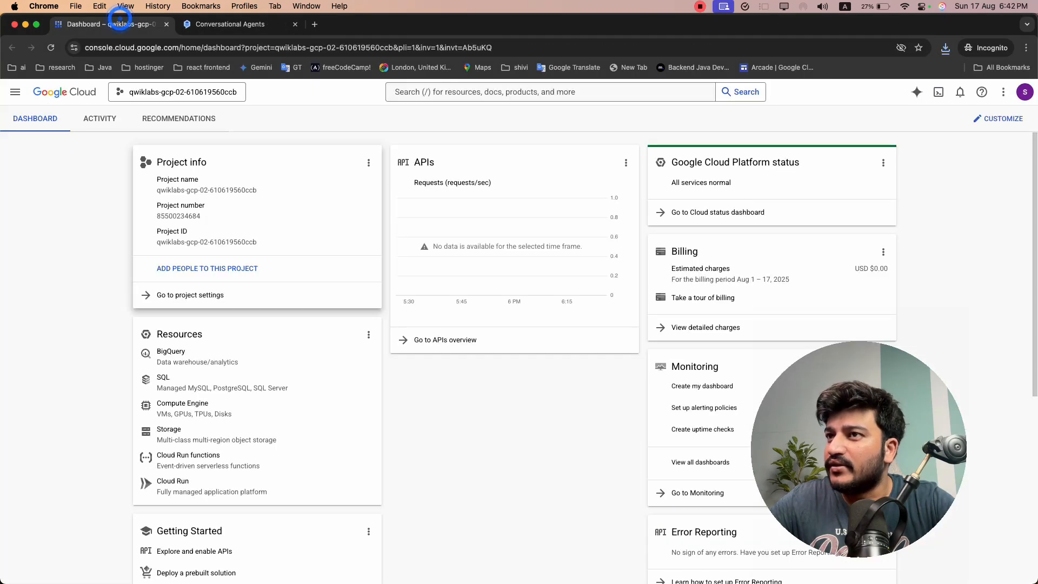
{"action": "key", "text": "super+grave"}
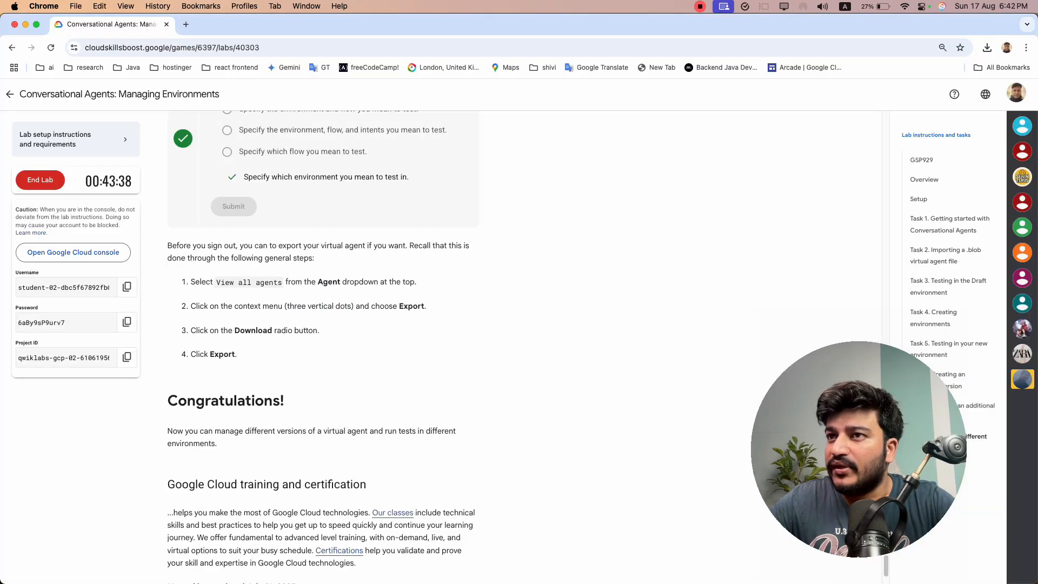
{"action": "left_click", "coordinate": [50, 181]}
{"action": "left_click", "coordinate": [596, 365]}
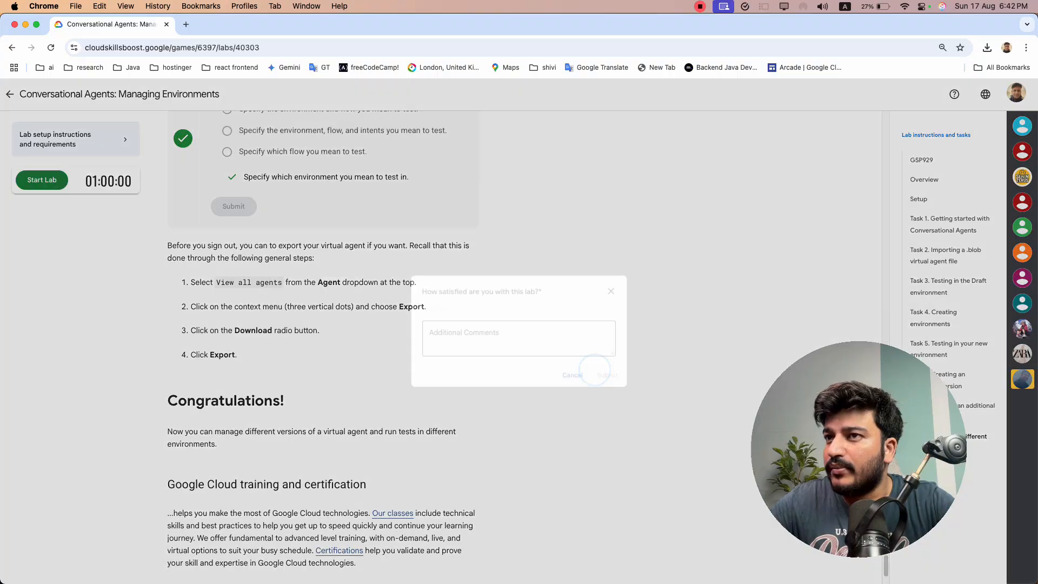
Rate the lab five stars with the comment "Good" and submit the review
{"action": "left_click", "coordinate": [449, 307]}
{"action": "left_click", "coordinate": [463, 334]}
{"action": "type", "text": "Good"}
{"action": "left_click", "coordinate": [614, 379]}
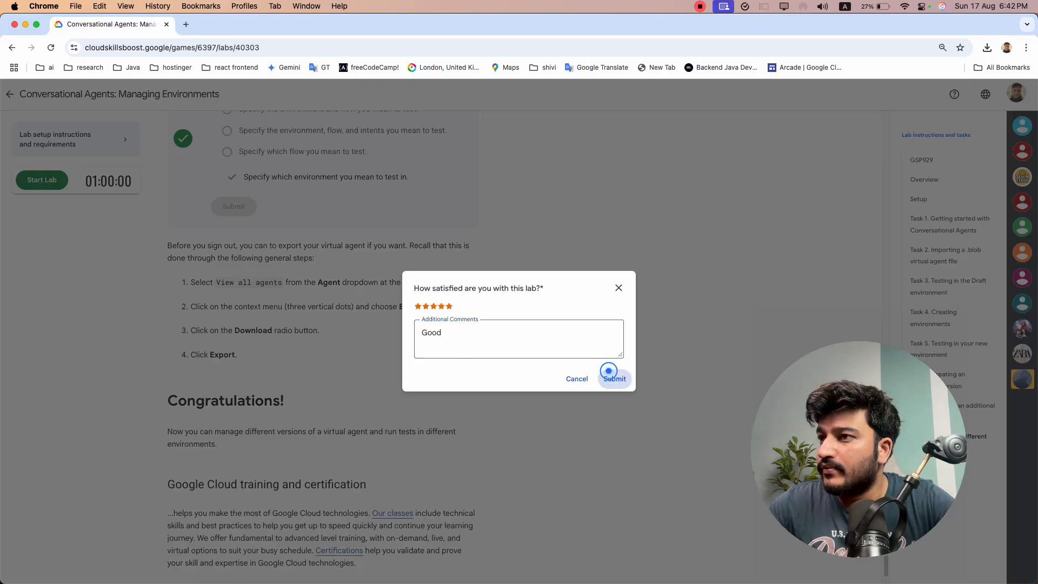
Close the incognito agent console and Google Cloud dashboard tabs, leaving the lab page open
{"action": "key", "text": "super+grave"}
{"action": "left_click", "coordinate": [284, 25]}
{"action": "left_click", "coordinate": [161, 25]}
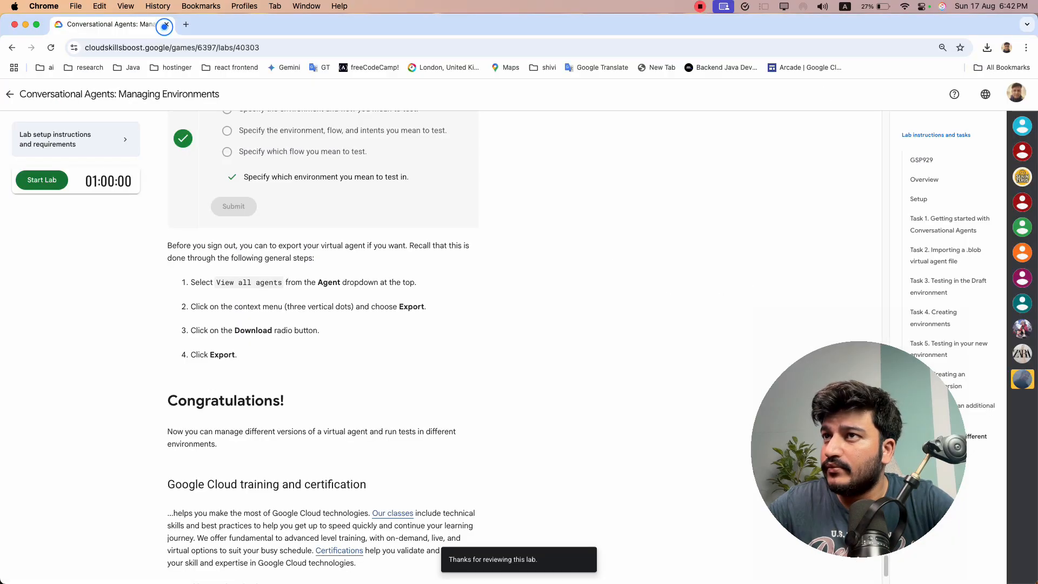
{"action": "key", "text": "super+grave"}
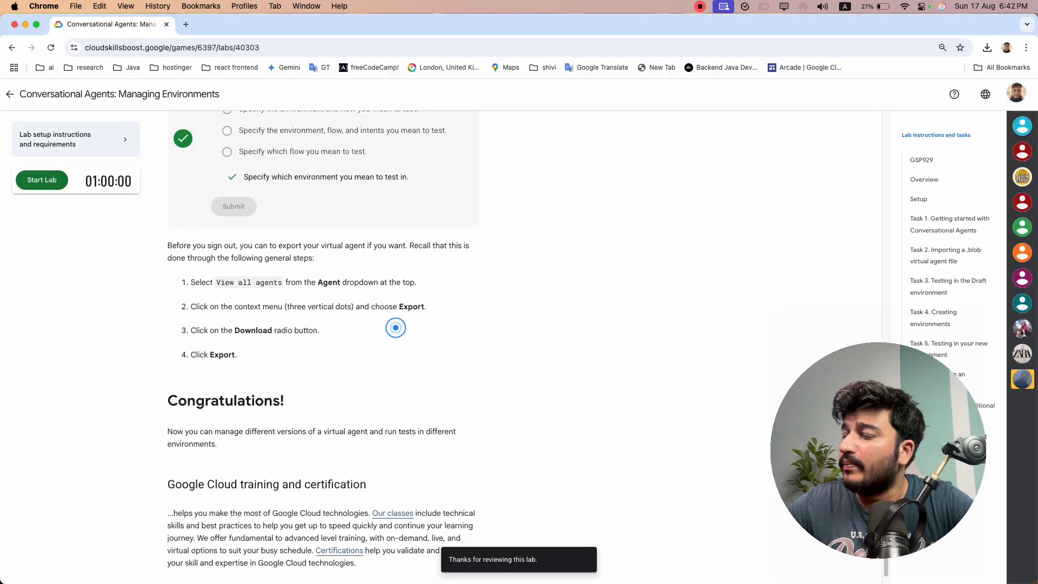